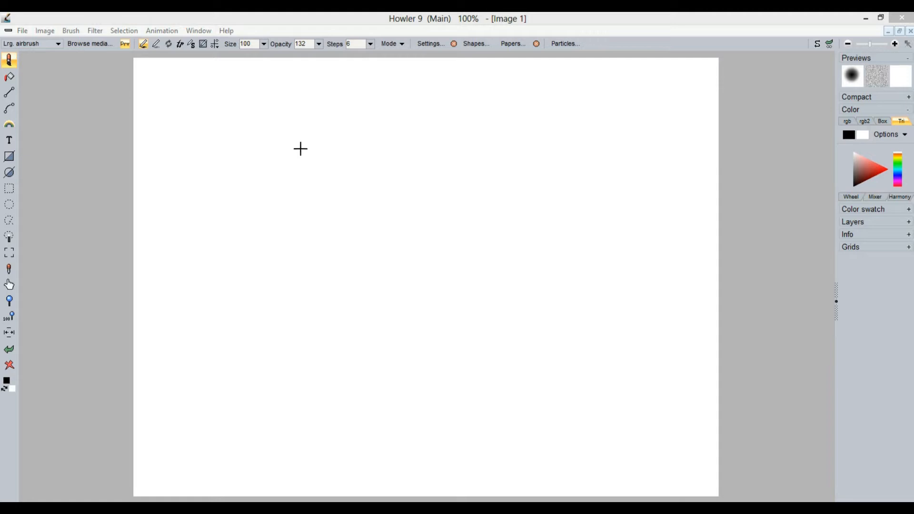
Load the video Howies SnowScene01.avi from the MyRenderings folder as an animation
{"action": "left_click", "coordinate": [200, 32]}
{"action": "mouse_move", "coordinate": [164, 33]}
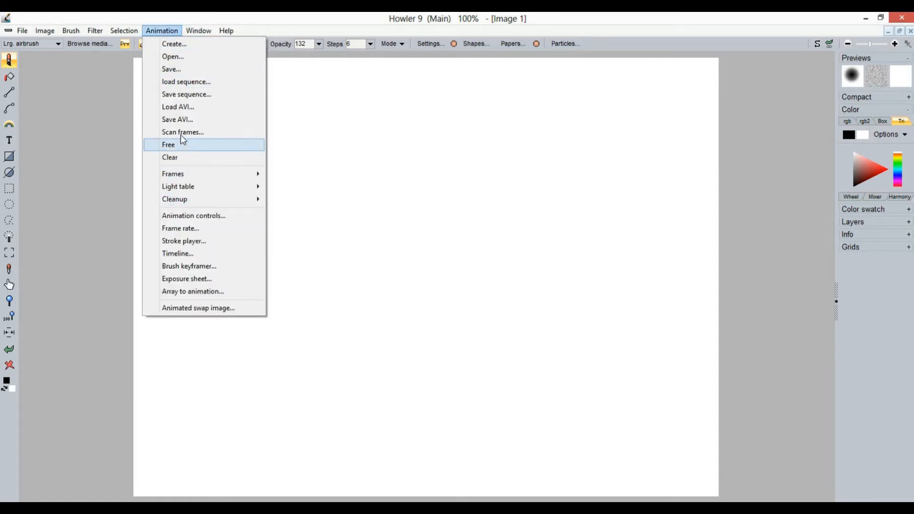
{"action": "left_click", "coordinate": [183, 109]}
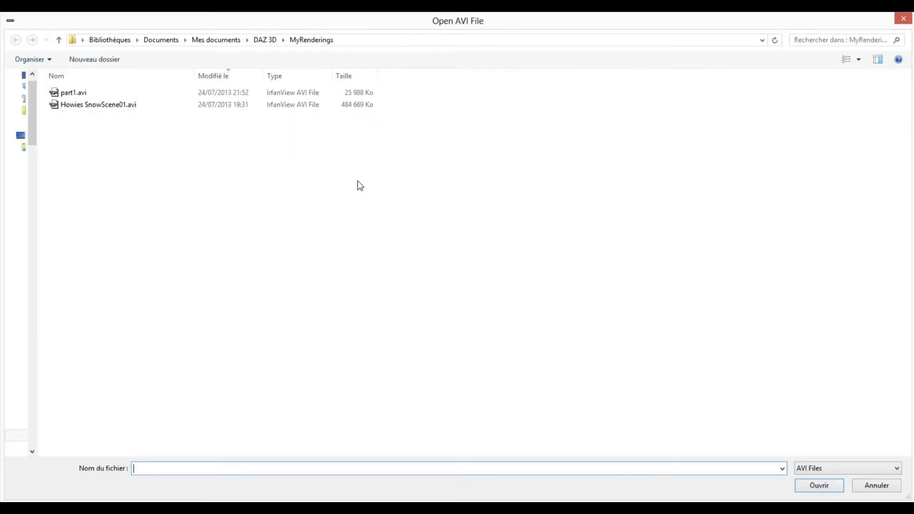
{"action": "left_click", "coordinate": [75, 105]}
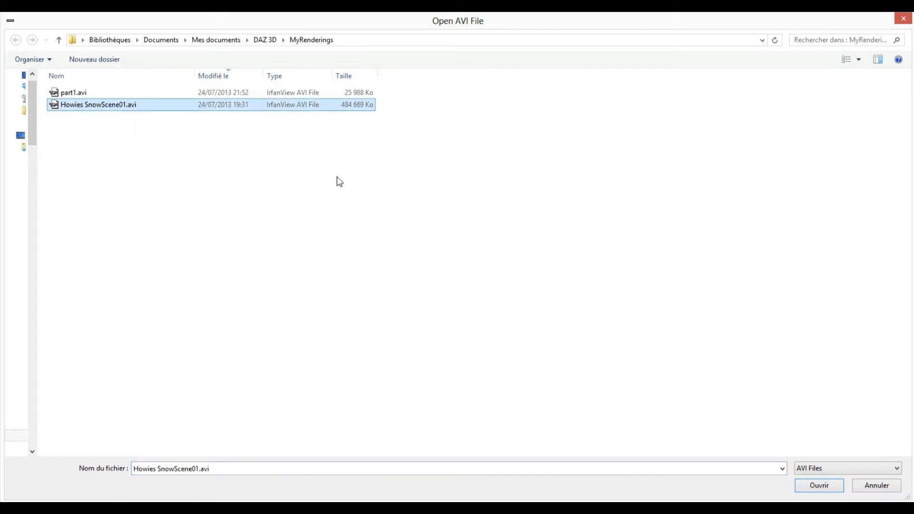
{"action": "left_click", "coordinate": [815, 485]}
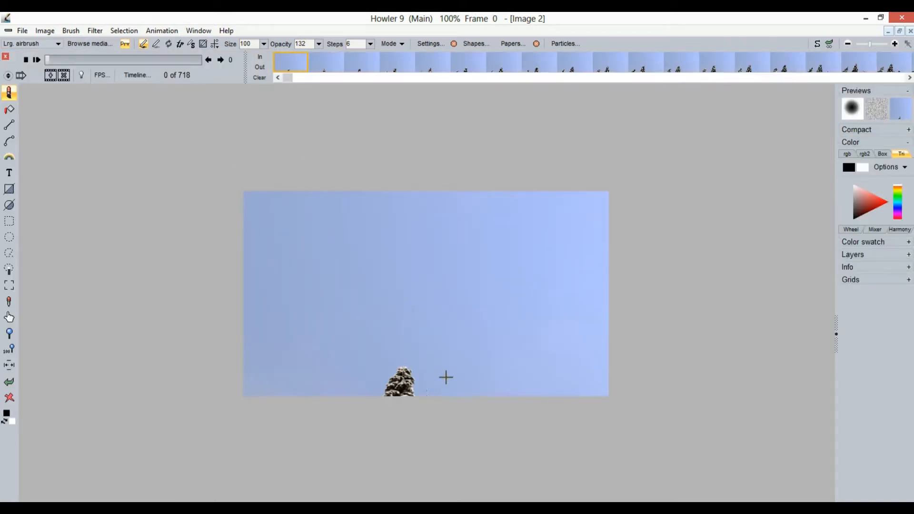
Scrub the animation to frame 456 and check the image's buffer width and height
{"action": "left_click_drag", "start_coordinate": [48, 58], "coordinate": [144, 61]}
{"action": "left_click", "coordinate": [44, 30]}
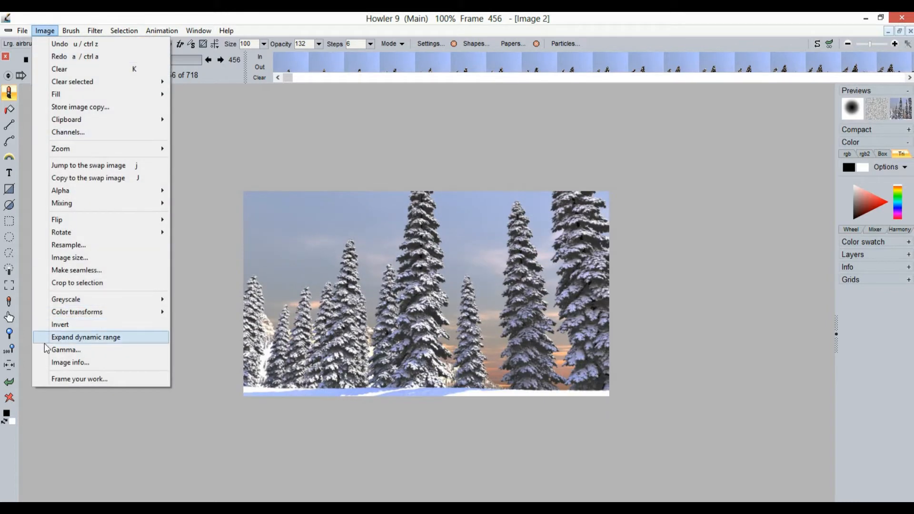
{"action": "left_click", "coordinate": [71, 363]}
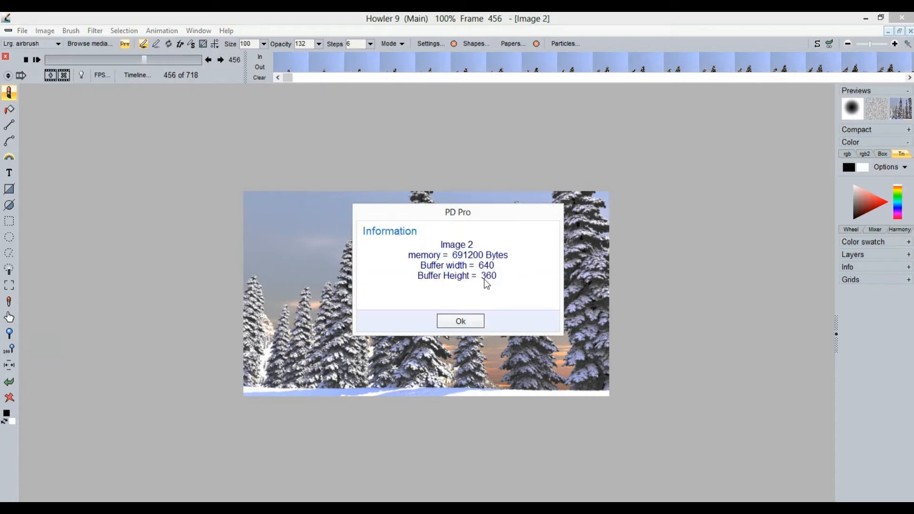
{"action": "left_click", "coordinate": [473, 325]}
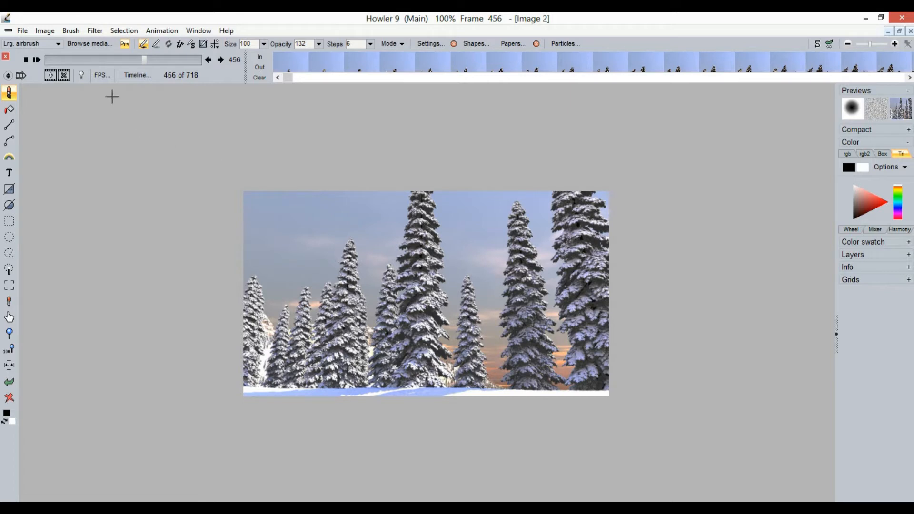
Mark the block from frame 193 to the last frame, 717, and delete it from the animation
{"action": "left_click_drag", "start_coordinate": [109, 61], "coordinate": [88, 50]}
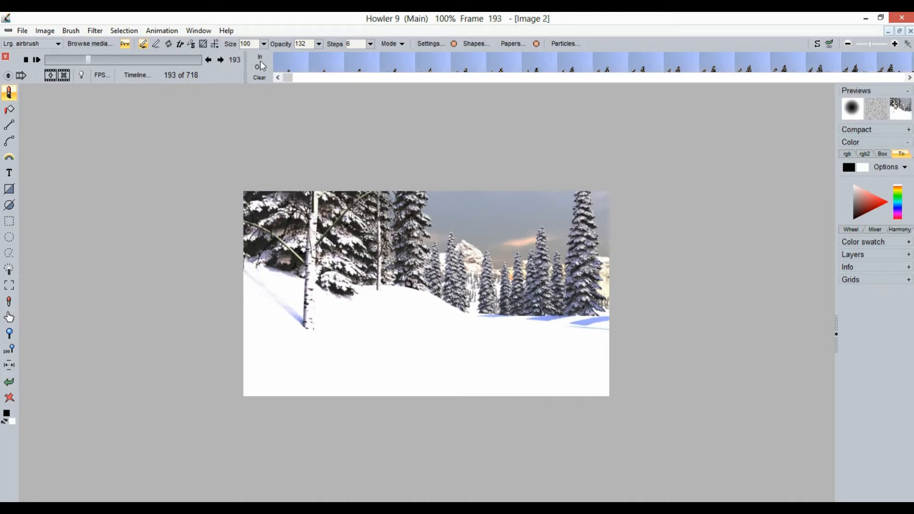
{"action": "left_click_drag", "start_coordinate": [174, 61], "coordinate": [207, 61]}
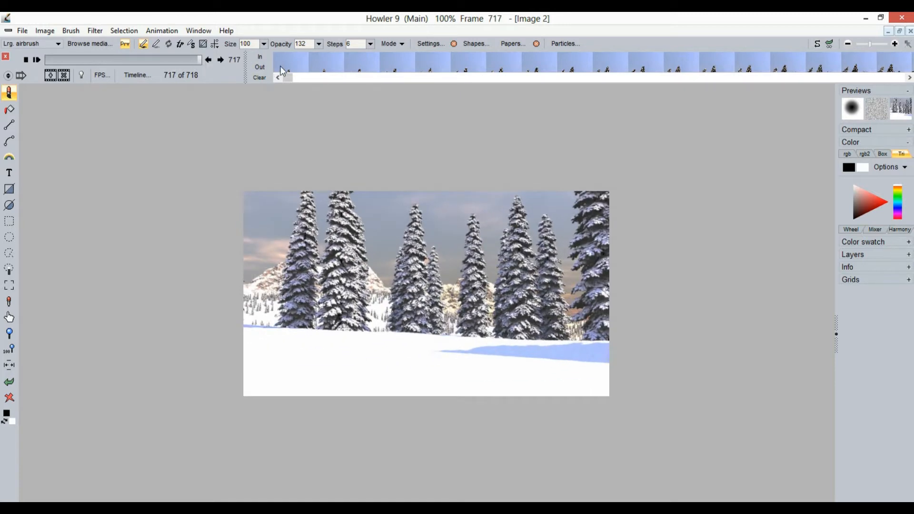
{"action": "left_click_drag", "start_coordinate": [289, 77], "coordinate": [448, 92]}
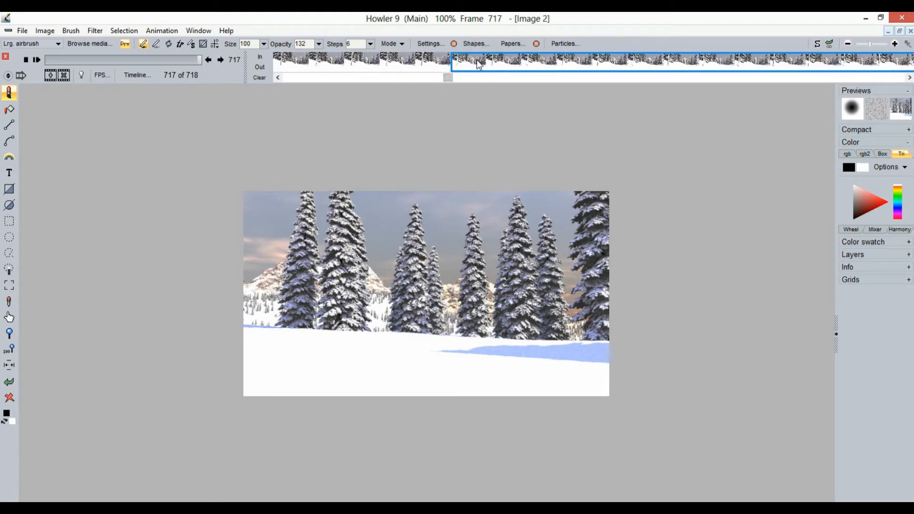
{"action": "right_click", "coordinate": [384, 63]}
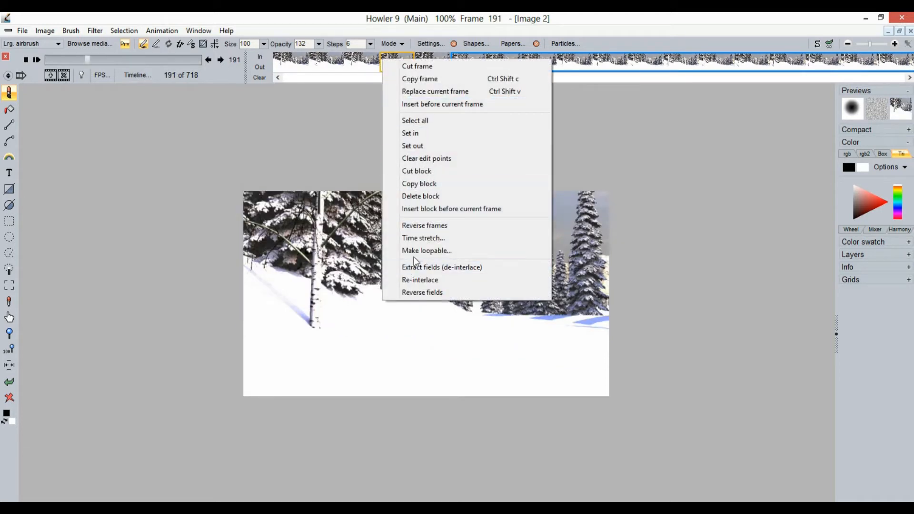
{"action": "left_click", "coordinate": [428, 197]}
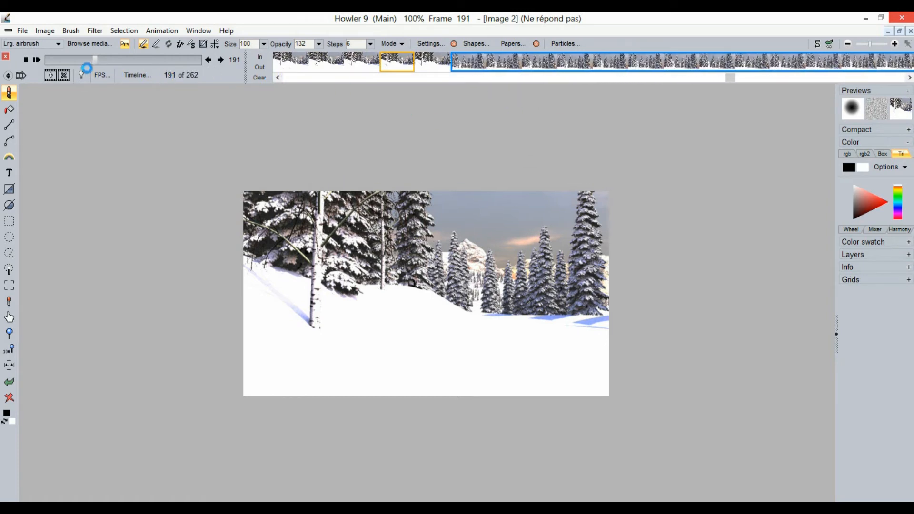
{"action": "left_click", "coordinate": [220, 59]}
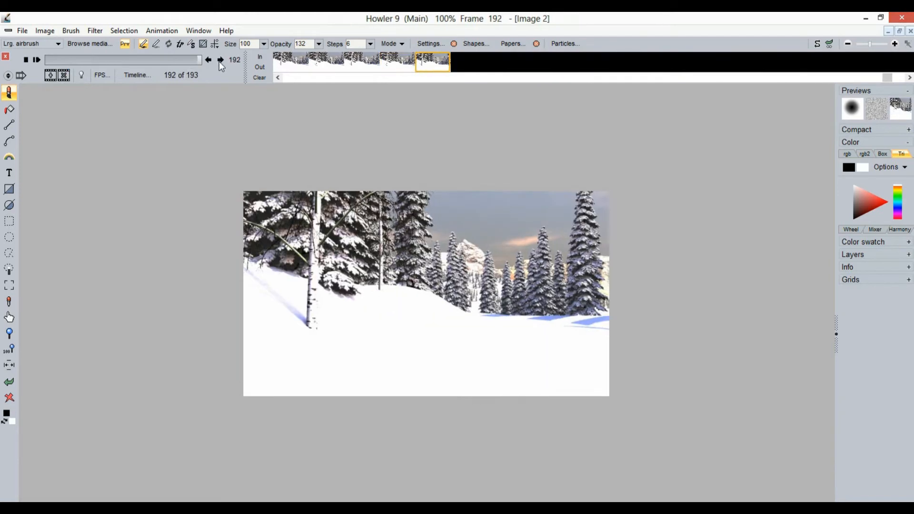
Mark the opening block from frame 0 to frame 46 and delete it from the animation
{"action": "left_click_drag", "start_coordinate": [198, 59], "coordinate": [84, 62]}
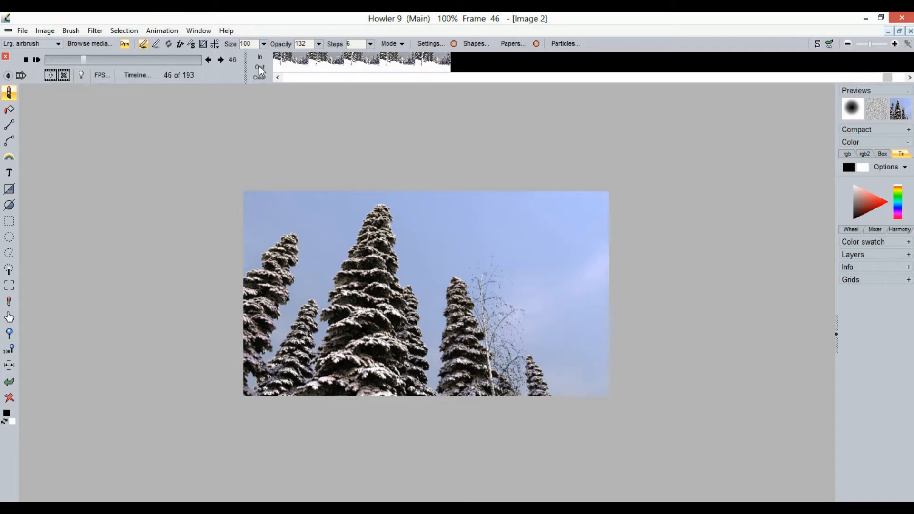
{"action": "left_click_drag", "start_coordinate": [84, 62], "coordinate": [37, 64]}
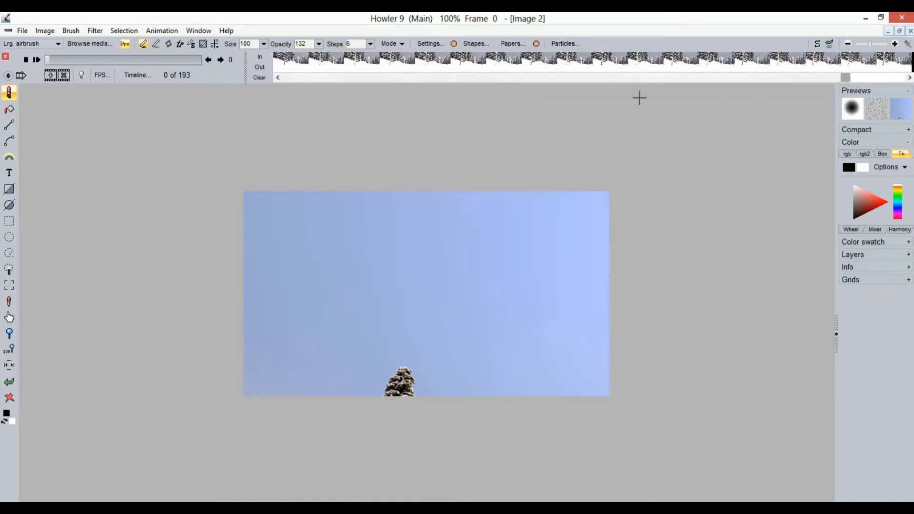
{"action": "left_click_drag", "start_coordinate": [849, 79], "coordinate": [425, 79]}
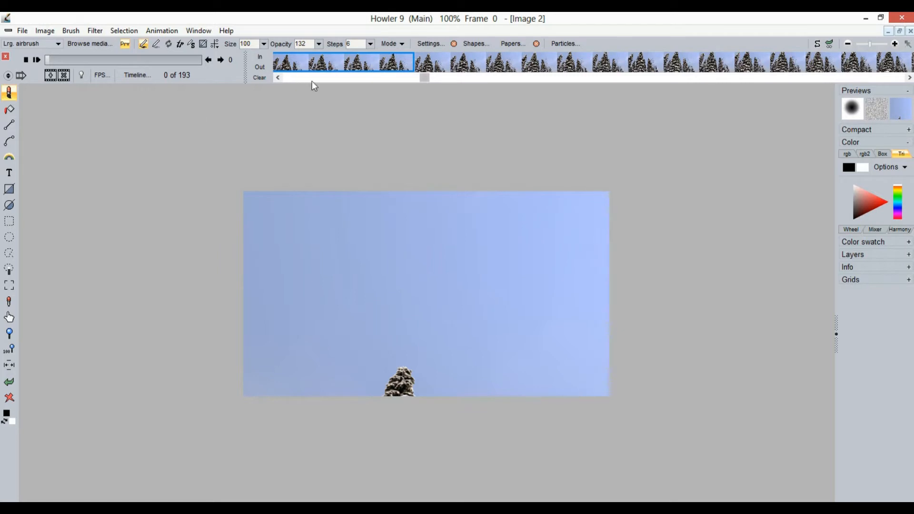
{"action": "right_click", "coordinate": [317, 67]}
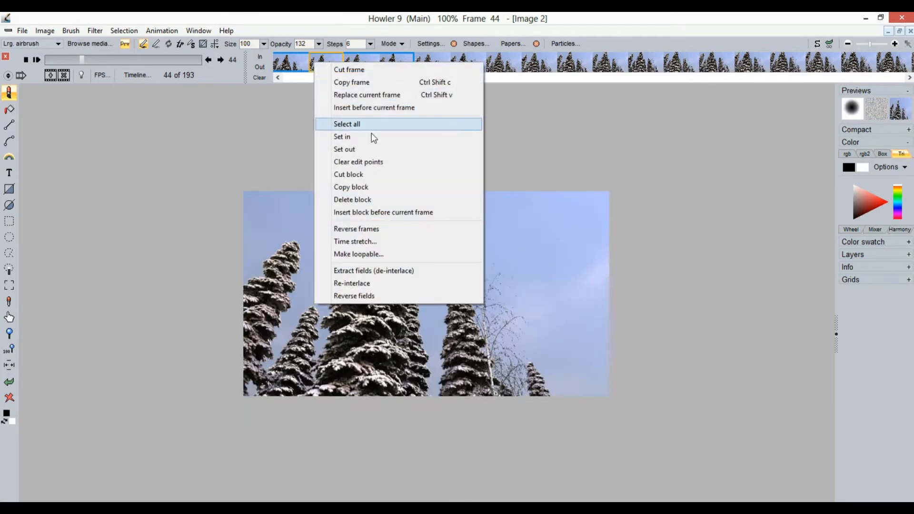
{"action": "left_click", "coordinate": [381, 199]}
{"action": "left_click_drag", "start_coordinate": [469, 77], "coordinate": [279, 77]}
{"action": "left_click", "coordinate": [174, 31]}
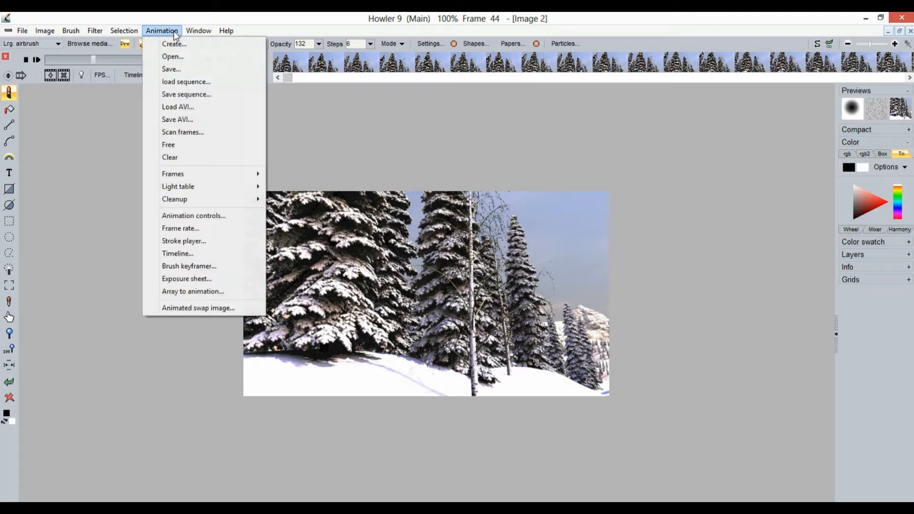
{"action": "mouse_move", "coordinate": [191, 174]}
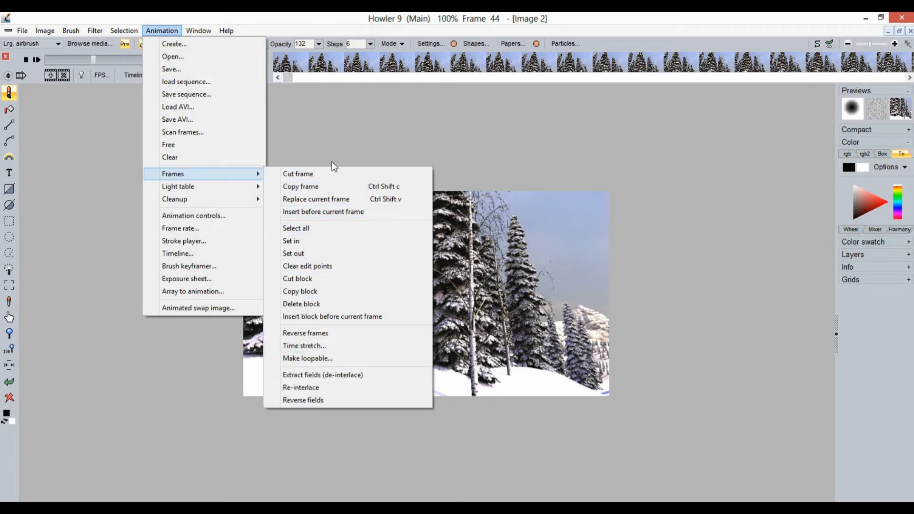
{"action": "right_click", "coordinate": [423, 66]}
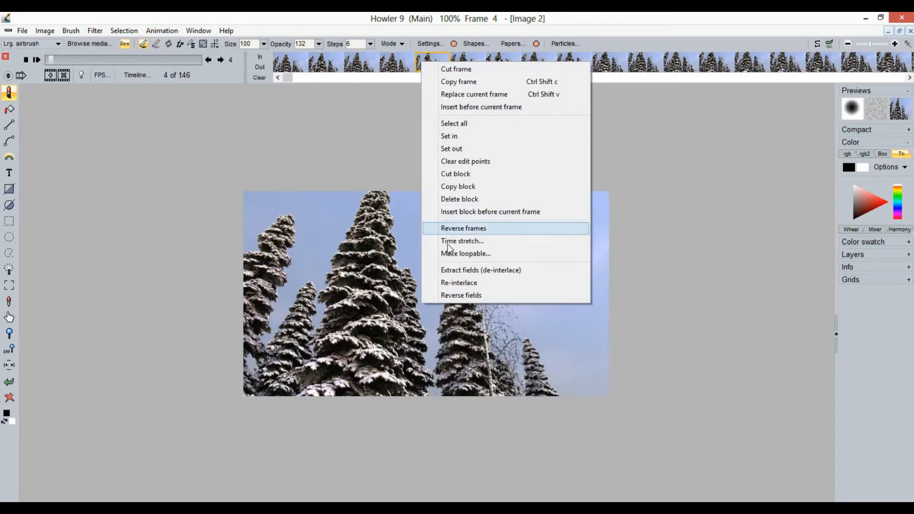
Play the trimmed animation from frame 0 and set its playback rate to 30 fps (NTSC video)
{"action": "left_click_drag", "start_coordinate": [201, 61], "coordinate": [37, 64]}
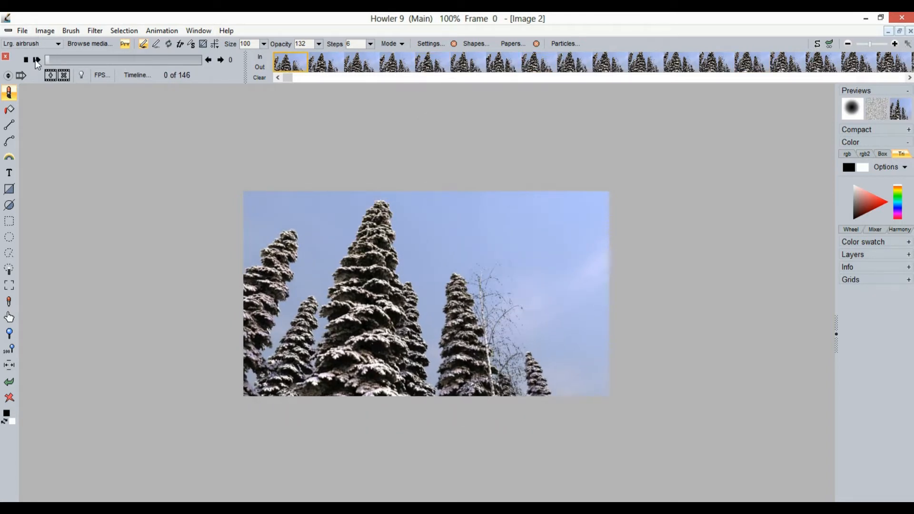
{"action": "left_click", "coordinate": [36, 60]}
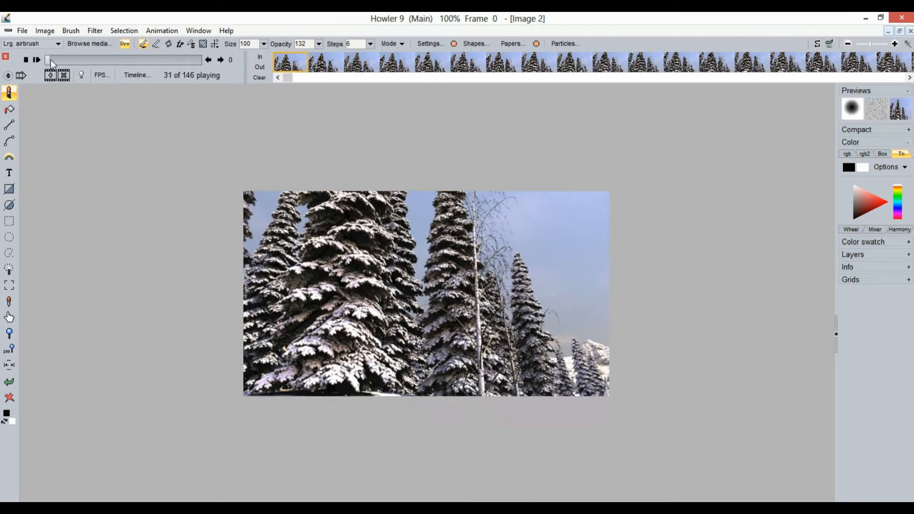
{"action": "left_click", "coordinate": [101, 76]}
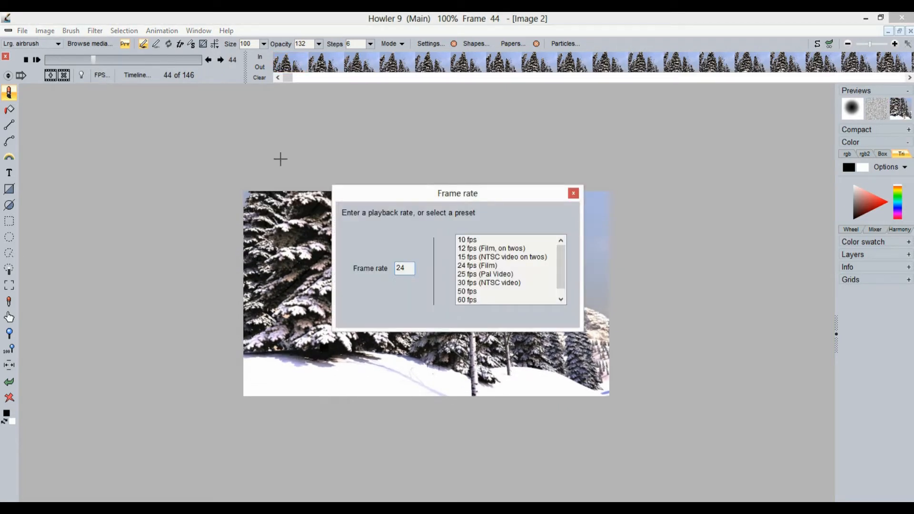
{"action": "left_click_drag", "start_coordinate": [416, 194], "coordinate": [133, 116]}
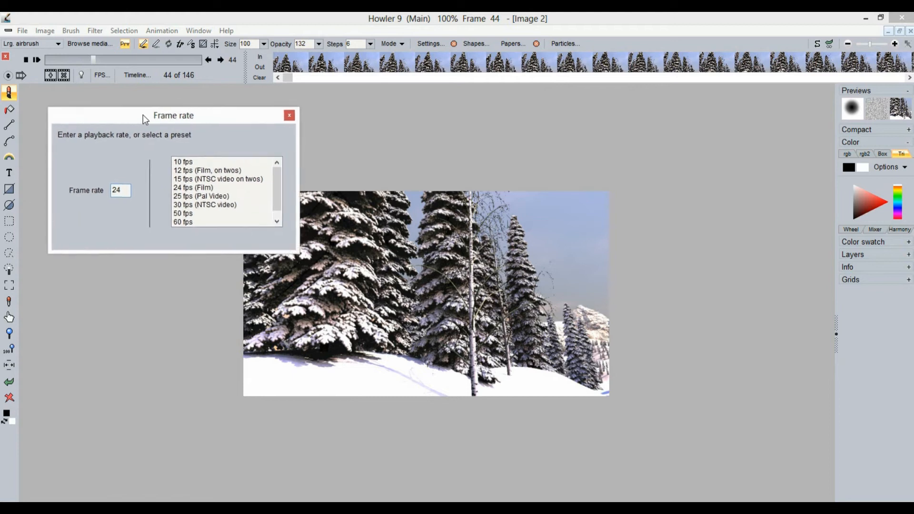
{"action": "left_click", "coordinate": [191, 205]}
{"action": "left_click", "coordinate": [289, 116]}
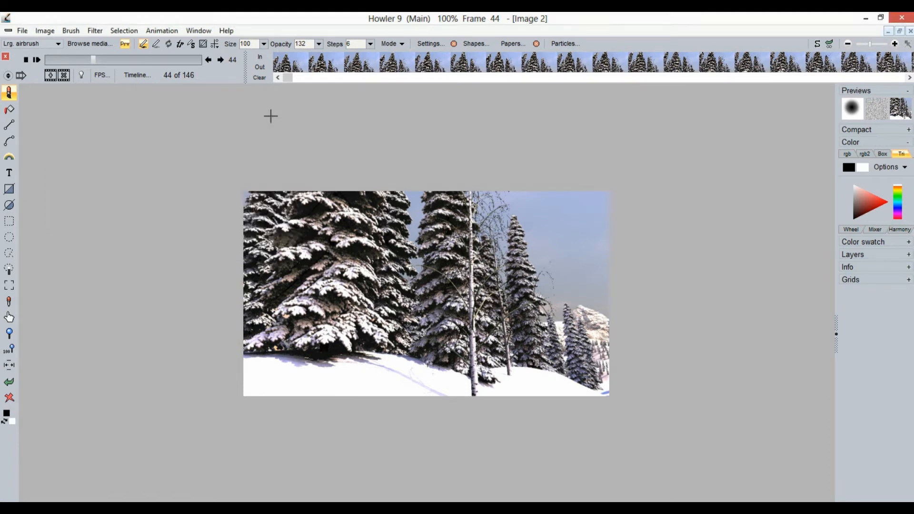
Review the trimmed animation by playing it and scrubbing from start to end, finishing at frame 0
{"action": "left_click", "coordinate": [38, 60]}
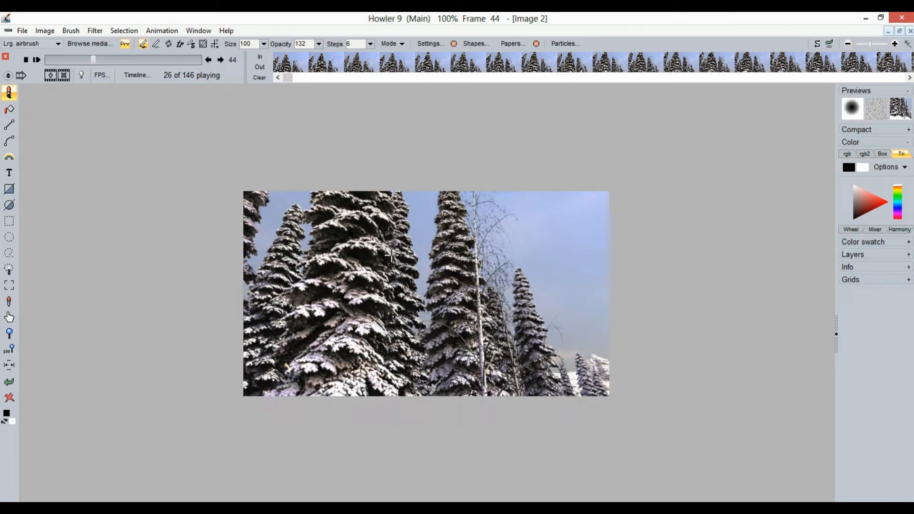
{"action": "mouse_move", "coordinate": [76, 58]}
{"action": "left_mouse_down"}
{"action": "mouse_move", "coordinate": [55, 61]}
{"action": "mouse_move", "coordinate": [65, 62]}
{"action": "left_mouse_up"}
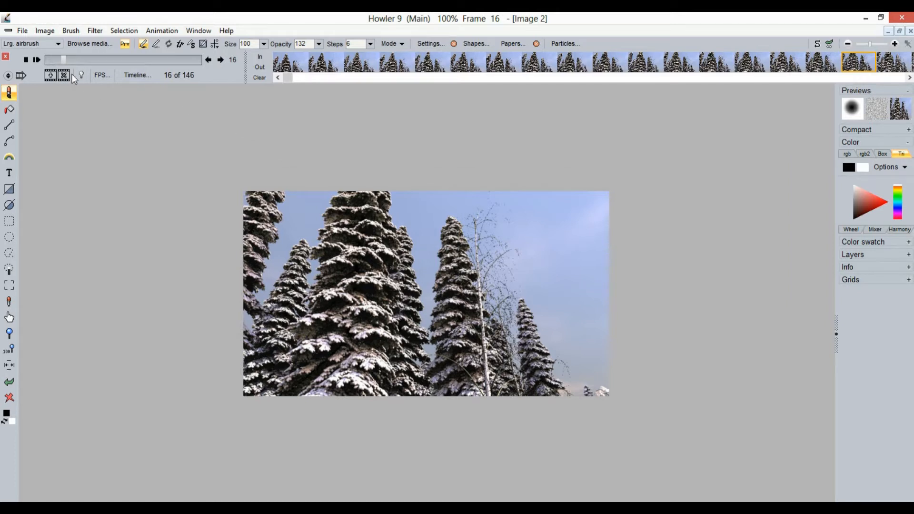
{"action": "left_click_drag", "start_coordinate": [63, 60], "coordinate": [56, 60]}
{"action": "left_click", "coordinate": [37, 59]}
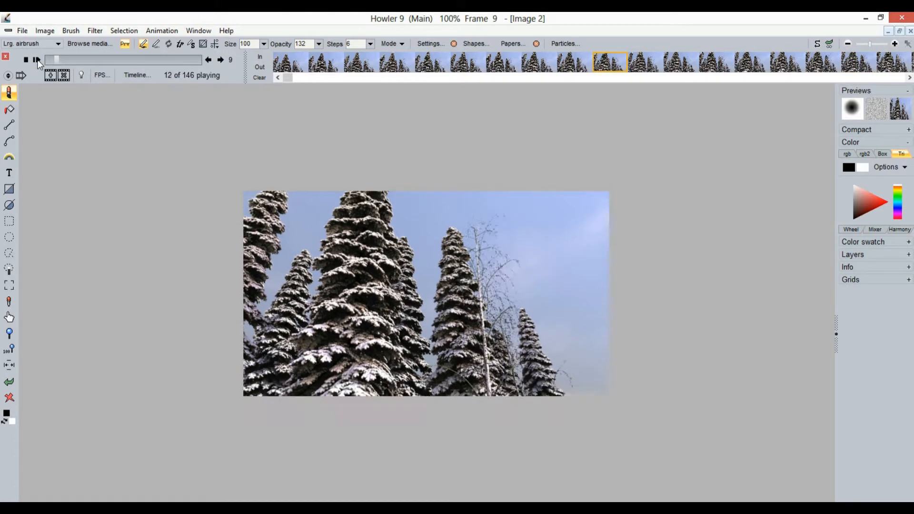
{"action": "left_click", "coordinate": [51, 61]}
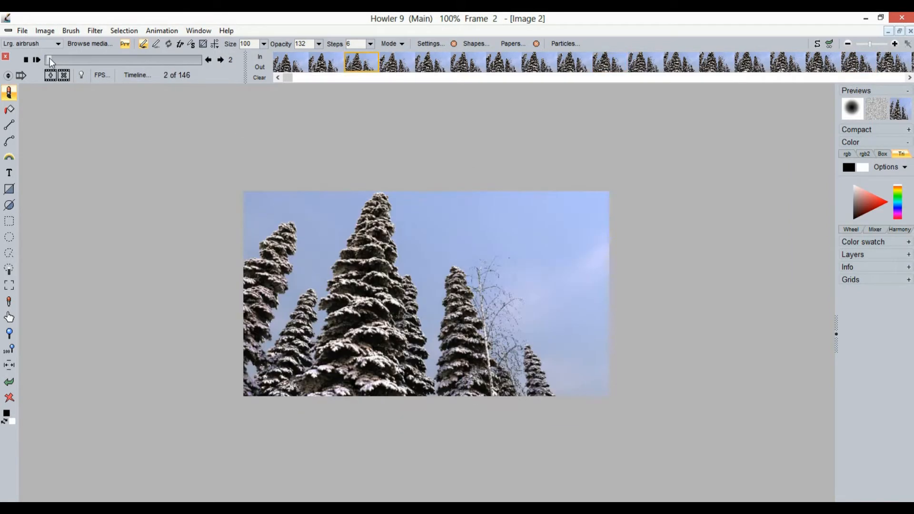
{"action": "left_click", "coordinate": [36, 60]}
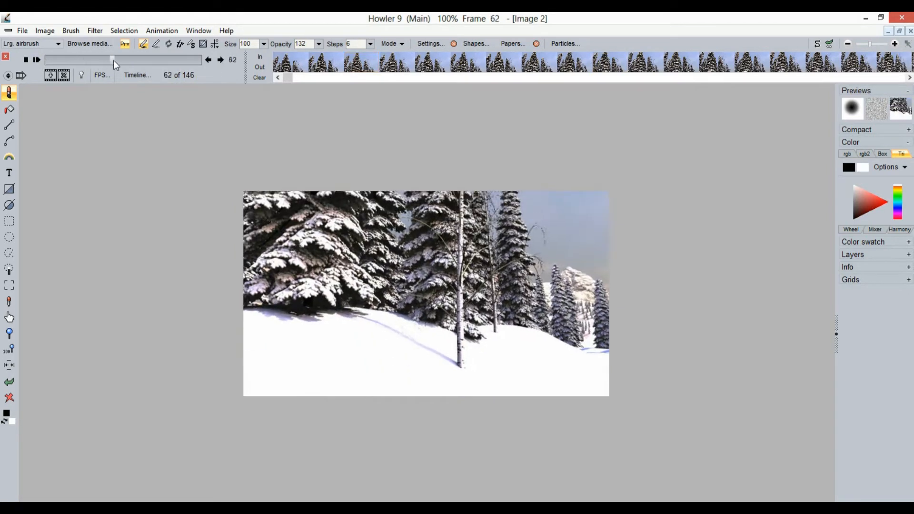
{"action": "left_click", "coordinate": [51, 60]}
{"action": "left_click_drag", "start_coordinate": [72, 58], "coordinate": [268, 65]}
{"action": "left_click_drag", "start_coordinate": [204, 61], "coordinate": [39, 59]}
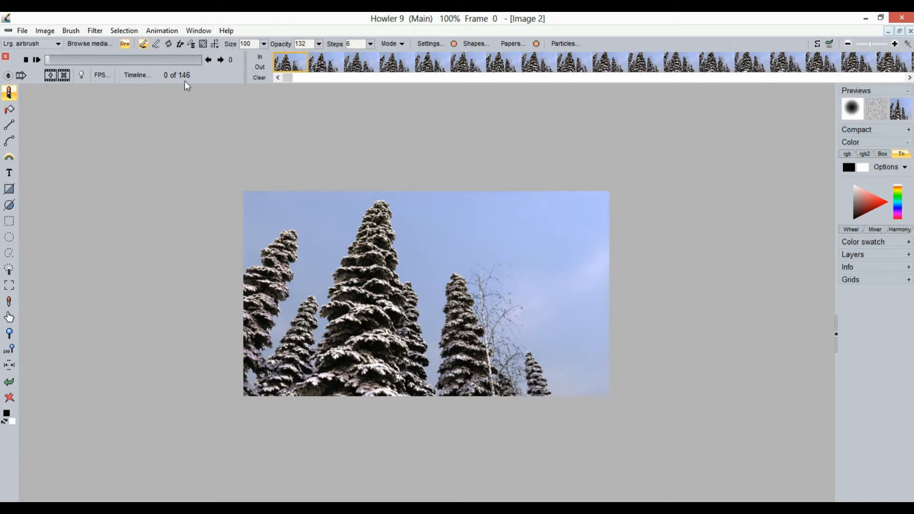
Start saving the trimmed animation as MyAVI.avi at 30 fps, choosing the Lagarith Lossless Codec as the compressor
{"action": "left_click", "coordinate": [179, 32]}
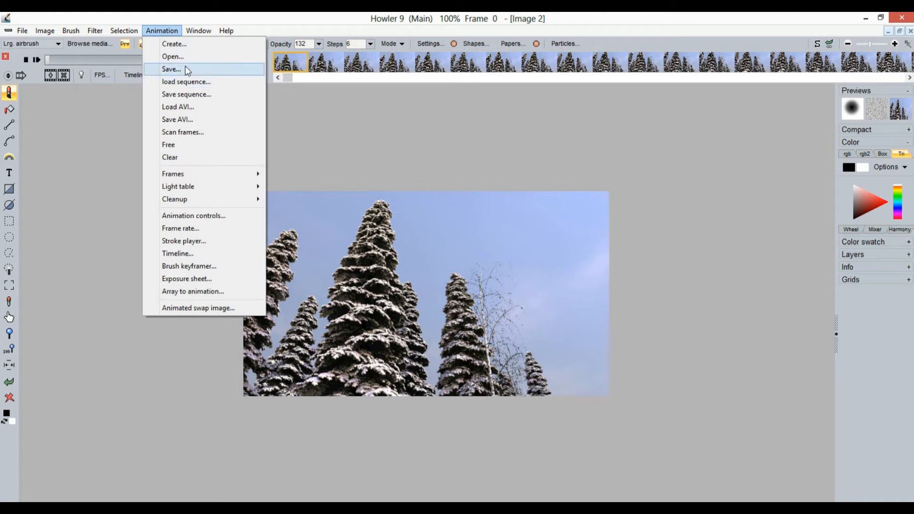
{"action": "left_click", "coordinate": [188, 120]}
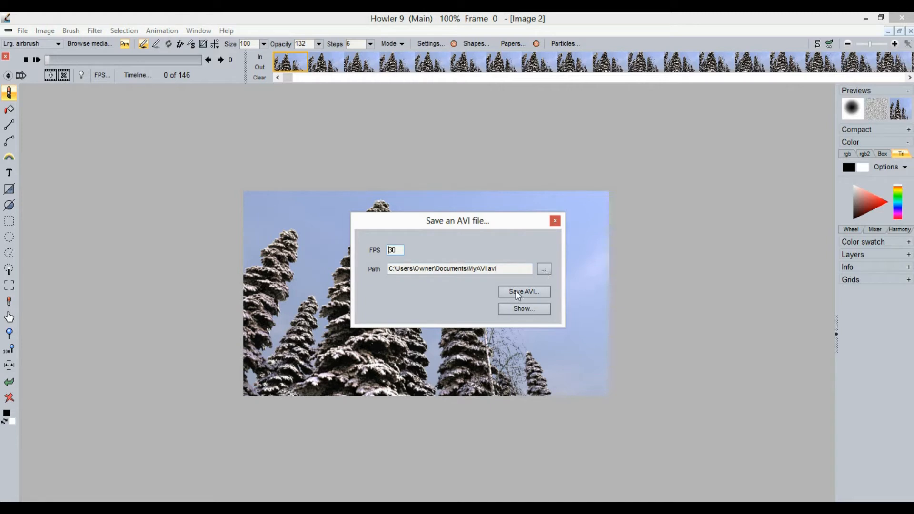
{"action": "left_click_drag", "start_coordinate": [454, 223], "coordinate": [233, 157]}
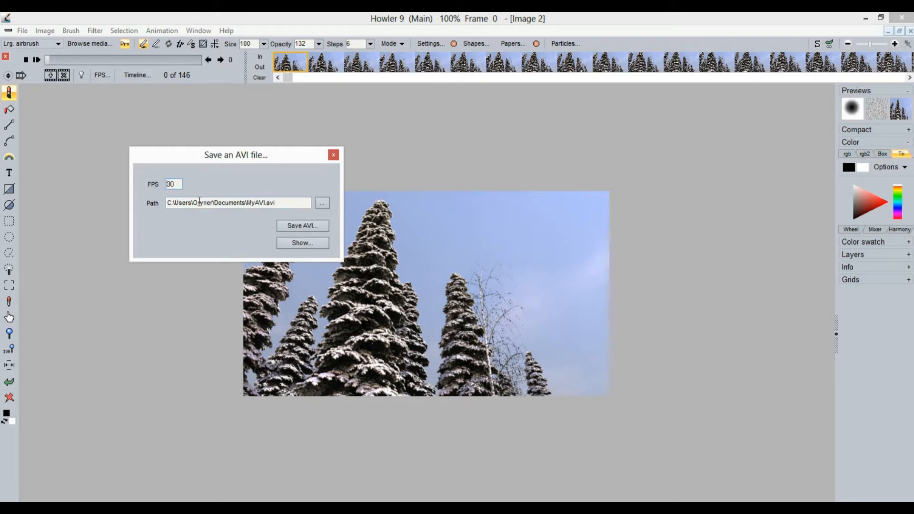
{"action": "left_click", "coordinate": [316, 226]}
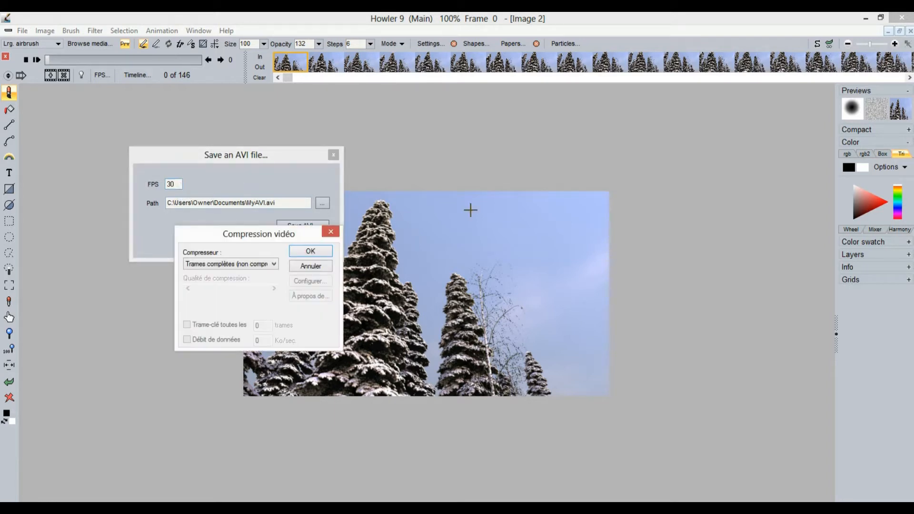
{"action": "left_click", "coordinate": [234, 264]}
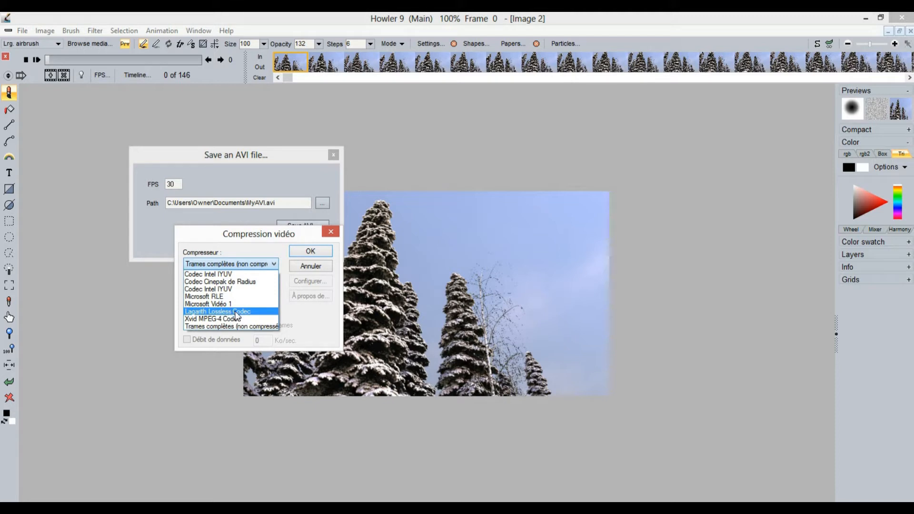
{"action": "left_click", "coordinate": [206, 311]}
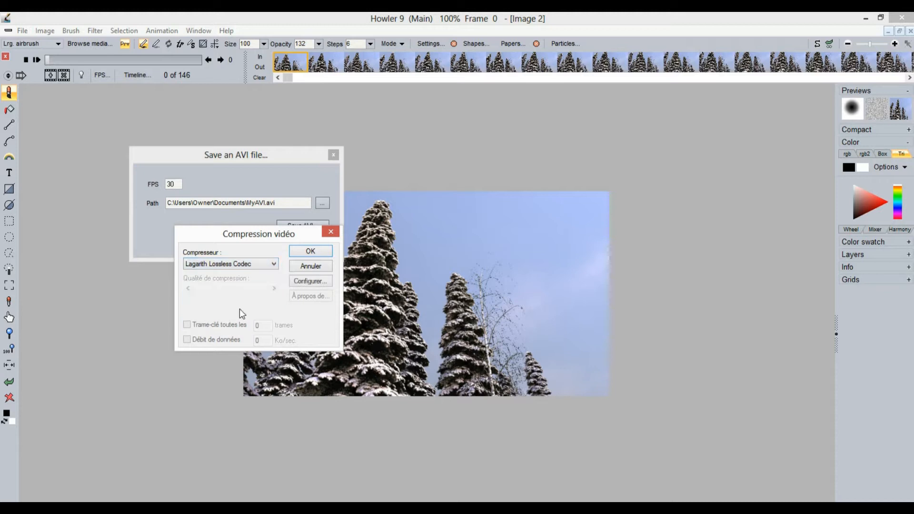
Configure the Lagarith codec to use multithreading and always suggest RGB for output, and save the AVI
{"action": "left_click", "coordinate": [315, 282]}
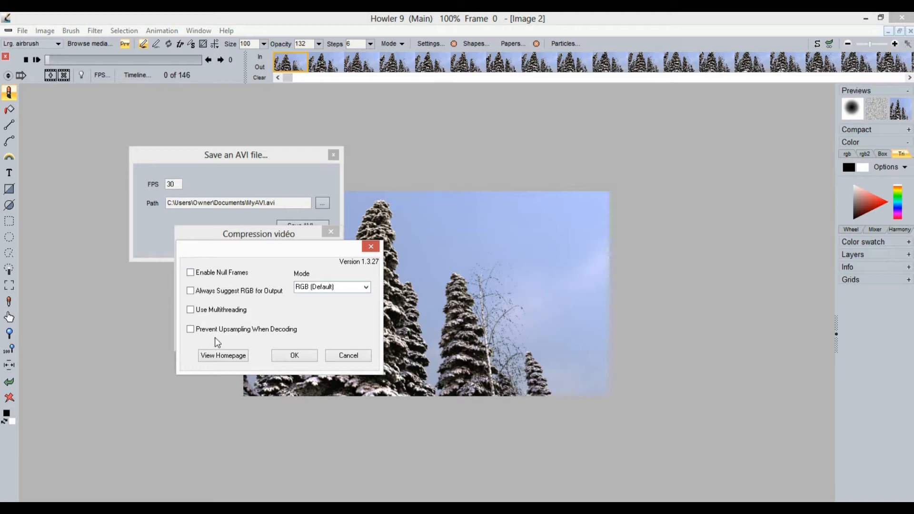
{"action": "left_click", "coordinate": [191, 310]}
{"action": "left_click", "coordinate": [194, 291]}
{"action": "left_click", "coordinate": [287, 356]}
{"action": "left_click", "coordinate": [321, 248]}
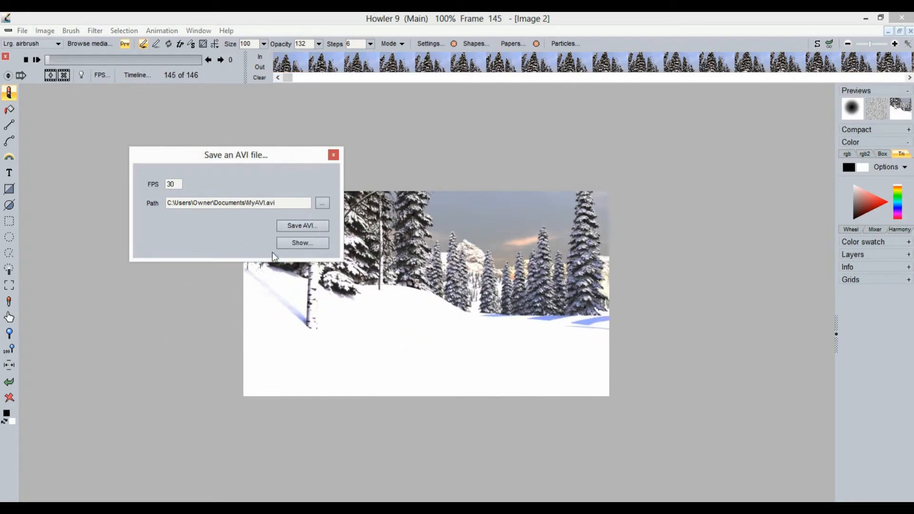
Preview the saved MyAVI.avi, and close the viewer and the AVI saving dialog
{"action": "left_click", "coordinate": [302, 241]}
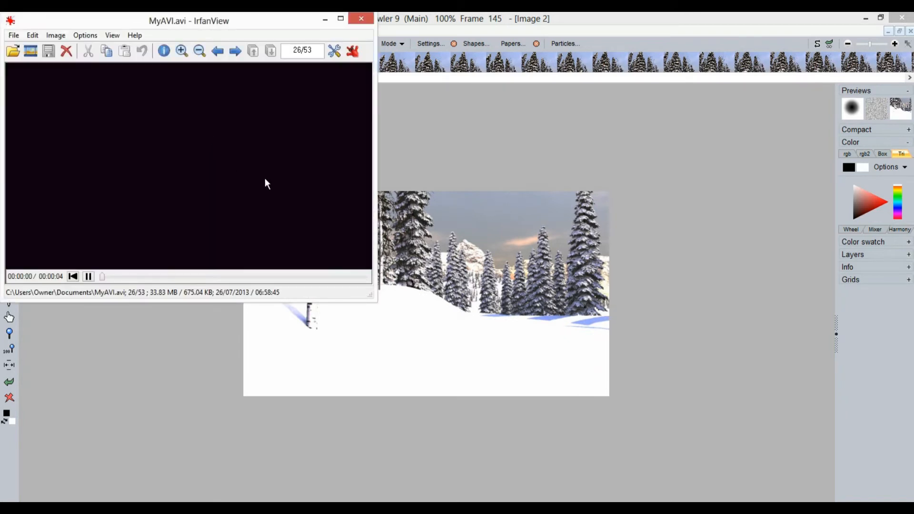
{"action": "left_click", "coordinate": [363, 19]}
{"action": "left_click", "coordinate": [330, 153]}
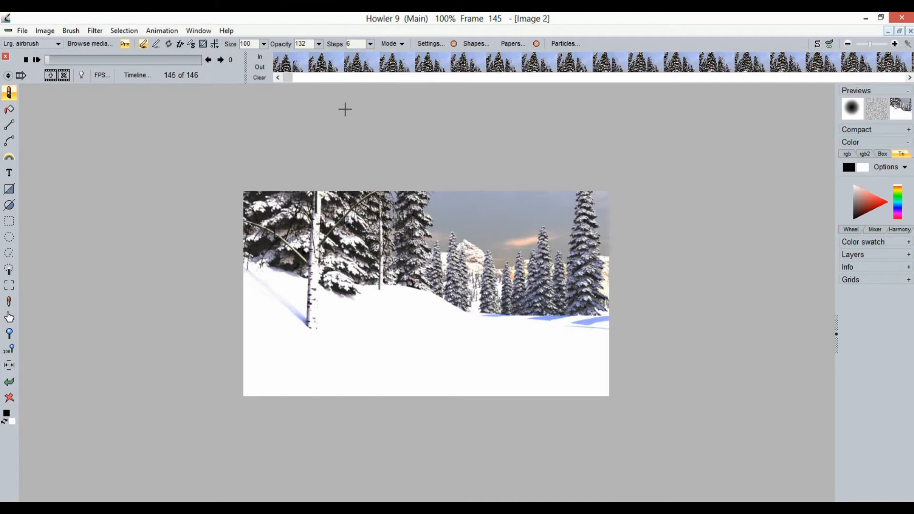
Load part1.avi from the MyRenderings folder as an animation, play it and return to frame 0
{"action": "left_click", "coordinate": [165, 30]}
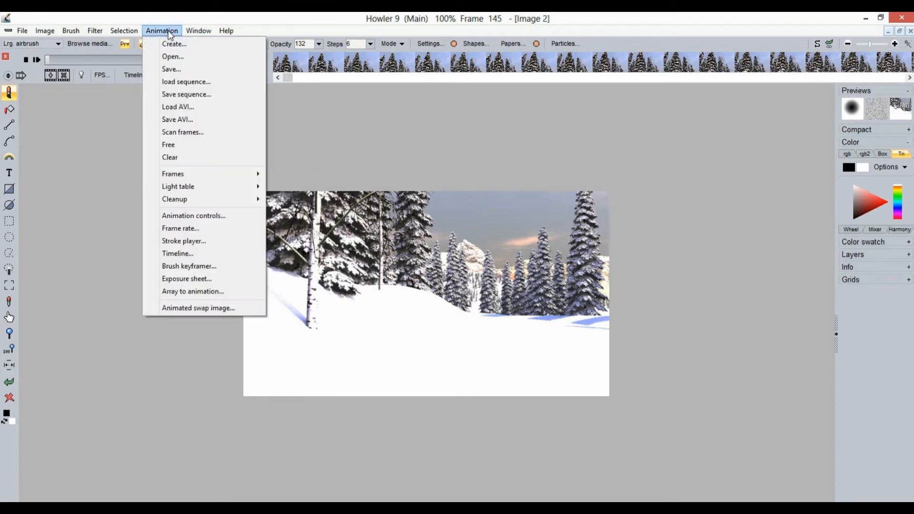
{"action": "left_click", "coordinate": [188, 106]}
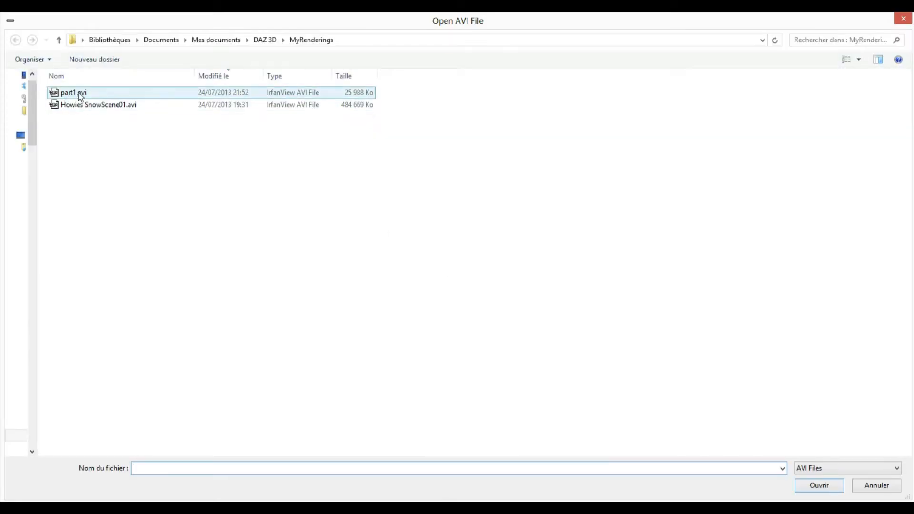
{"action": "left_click", "coordinate": [81, 97]}
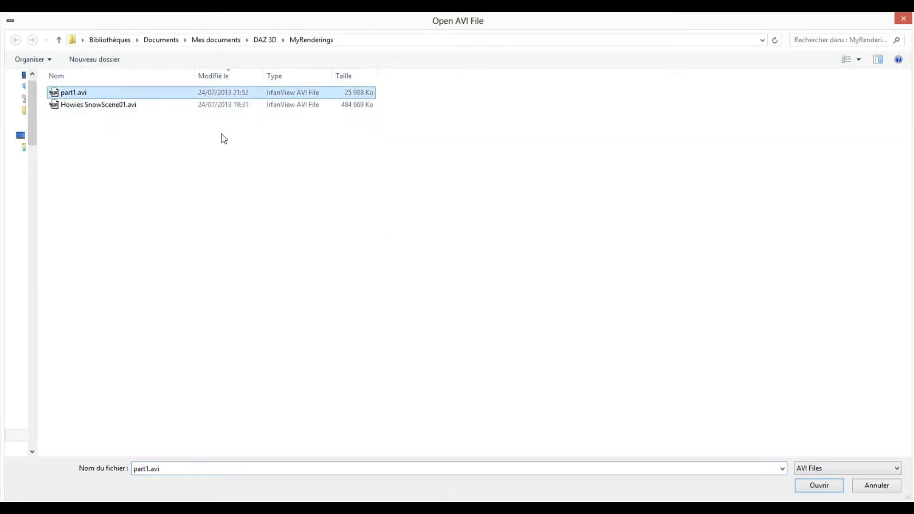
{"action": "left_click", "coordinate": [815, 484]}
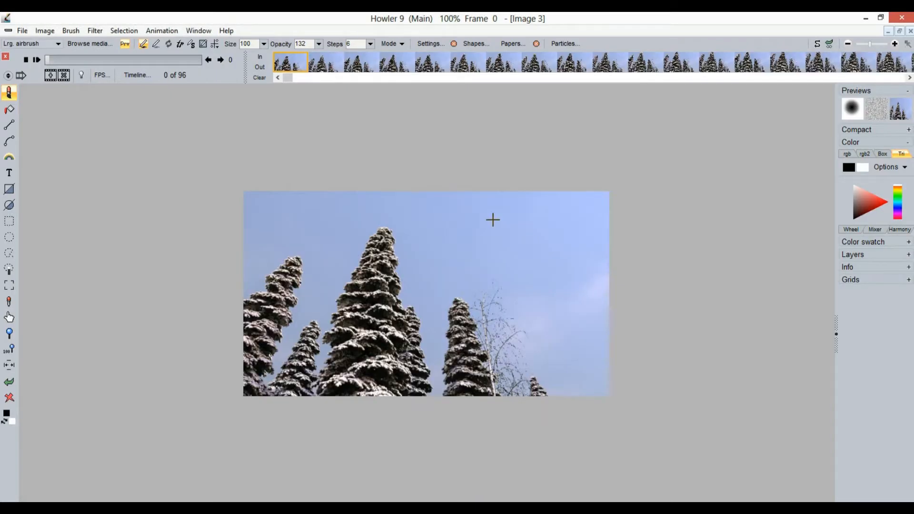
{"action": "left_click", "coordinate": [38, 61]}
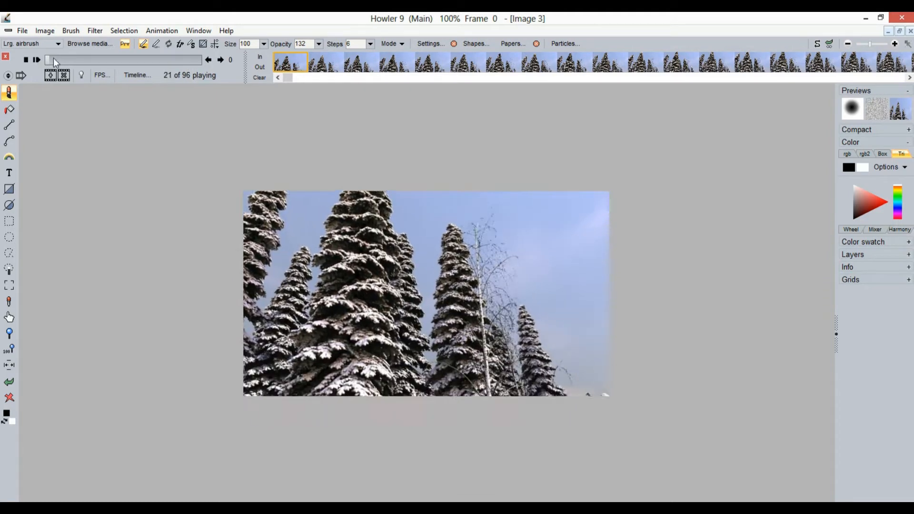
{"action": "mouse_move", "coordinate": [56, 59]}
{"action": "left_mouse_down"}
{"action": "mouse_move", "coordinate": [104, 61]}
{"action": "mouse_move", "coordinate": [43, 64]}
{"action": "left_mouse_up"}
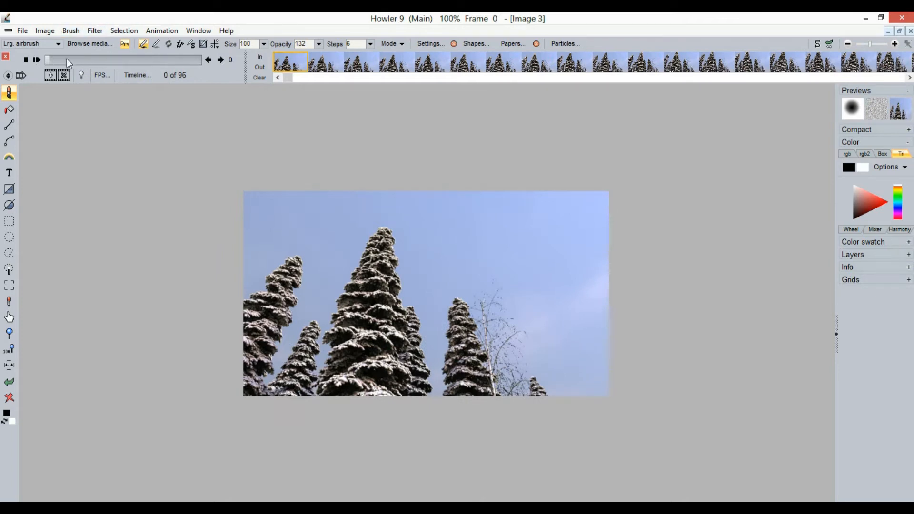
Time-stretch the animation with frame blending, multiplying its frame count by 11 to reach 1056 frames
{"action": "right_click", "coordinate": [350, 64]}
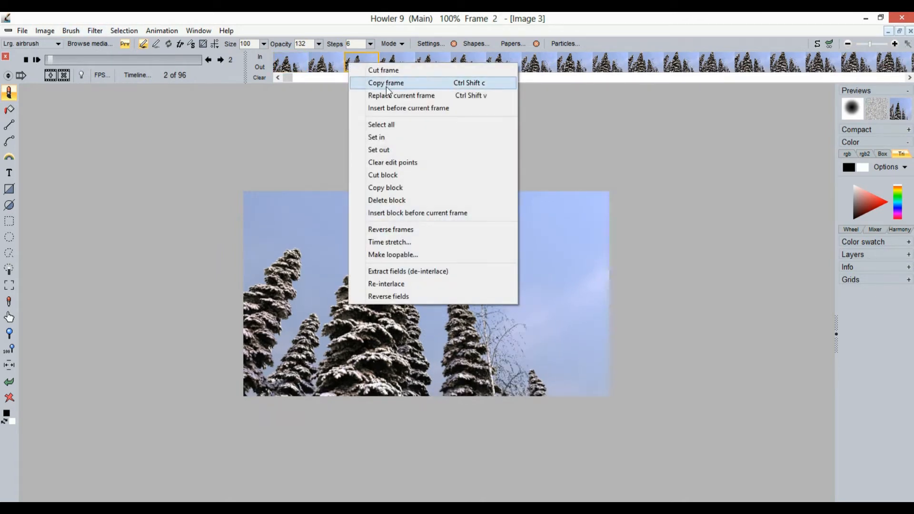
{"action": "left_click", "coordinate": [430, 247]}
{"action": "left_click_drag", "start_coordinate": [476, 141], "coordinate": [163, 124]}
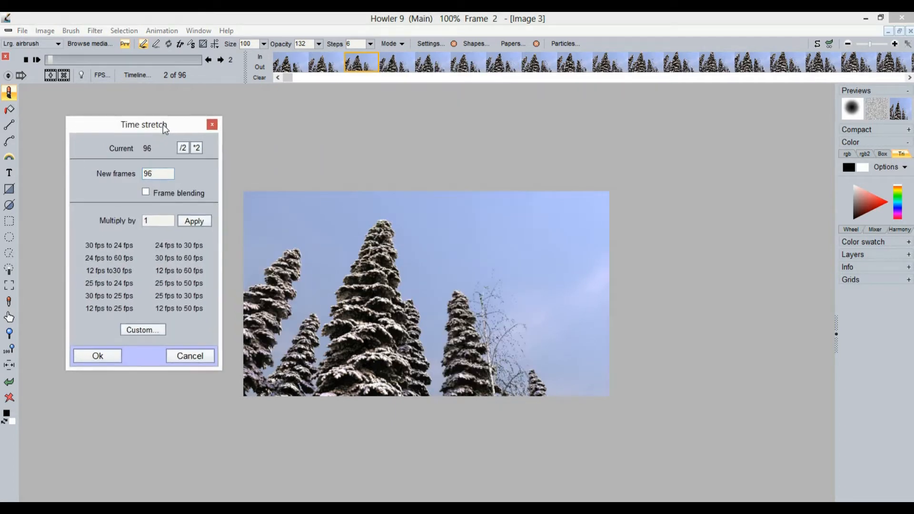
{"action": "double_click", "coordinate": [164, 175]}
{"action": "key", "text": "Tab"}
{"action": "type", "text": "11"}
{"action": "left_click_drag", "start_coordinate": [161, 174], "coordinate": [99, 177]}
{"action": "left_click", "coordinate": [204, 221]}
{"action": "scroll", "coordinate": [326, 265], "scroll_direction": "up", "scroll_amount": 5}
{"action": "scroll", "coordinate": [438, 273], "scroll_direction": "up", "scroll_amount": 2}
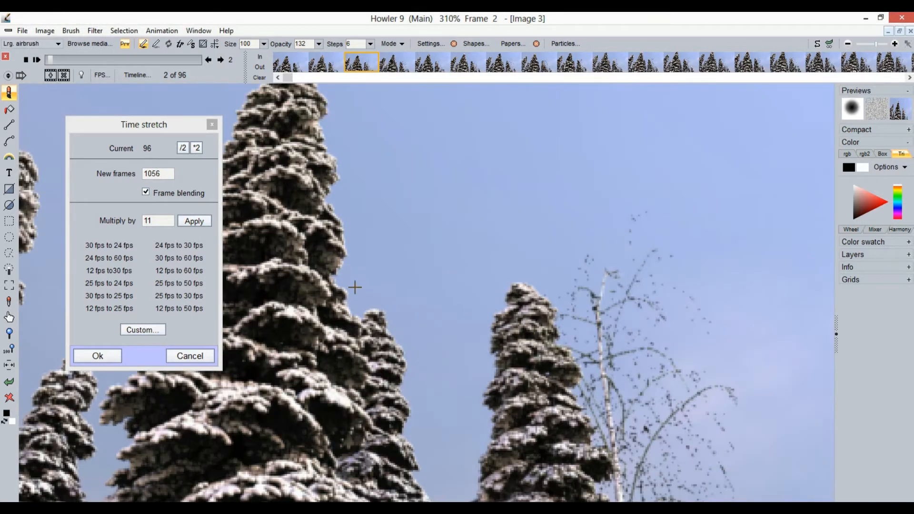
{"action": "scroll", "coordinate": [461, 278], "scroll_direction": "up", "scroll_amount": 5}
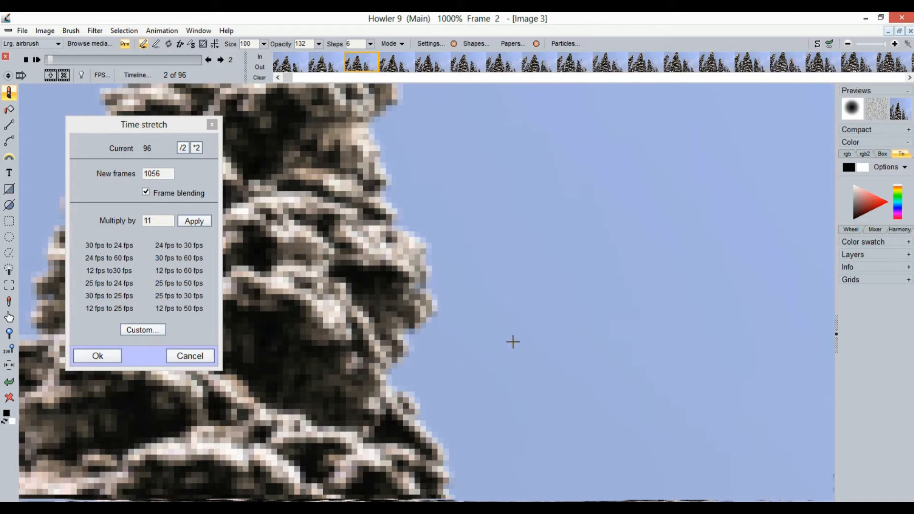
{"action": "left_click_drag", "start_coordinate": [586, 342], "coordinate": [418, 259]}
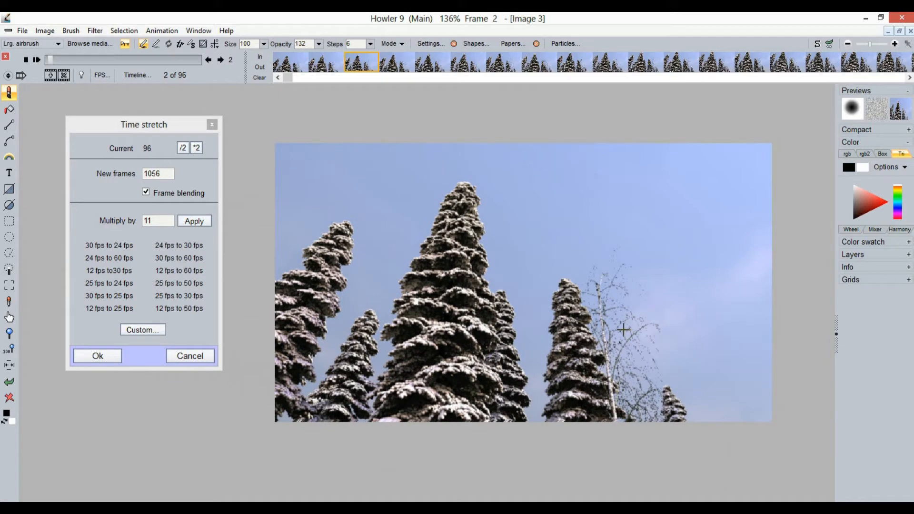
{"action": "mouse_move", "coordinate": [645, 319]}
{"action": "left_mouse_down"}
{"action": "mouse_move", "coordinate": [592, 322]}
{"action": "mouse_move", "coordinate": [649, 324]}
{"action": "left_mouse_up"}
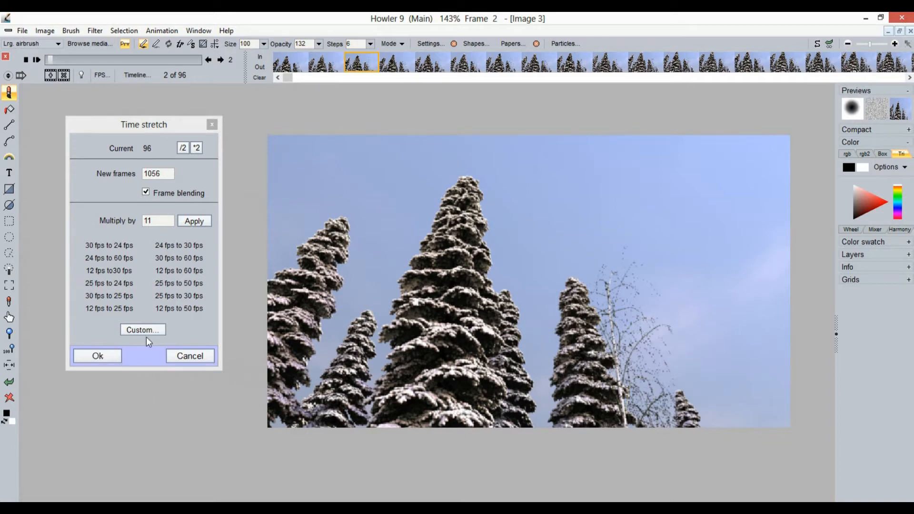
{"action": "left_click", "coordinate": [117, 360]}
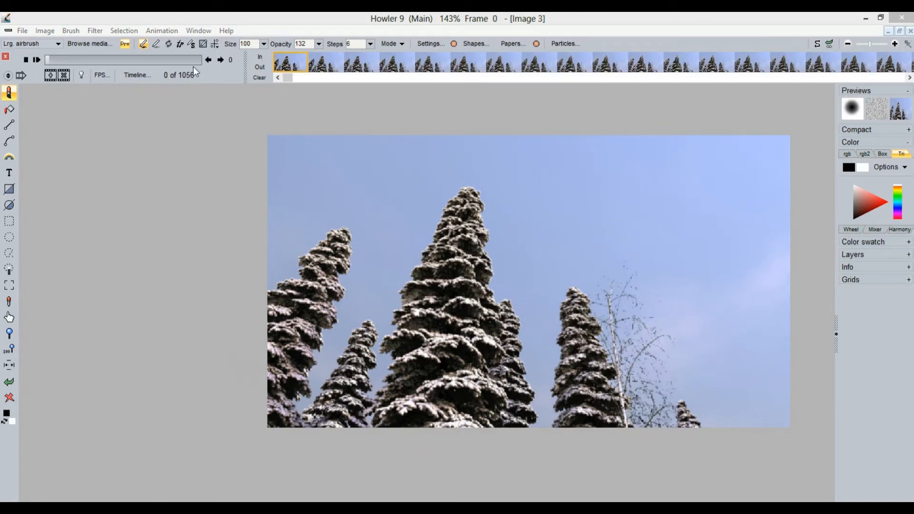
Play the 1056-frame stretched animation from the start and return to frame 0
{"action": "left_click_drag", "start_coordinate": [64, 58], "coordinate": [22, 89]}
{"action": "left_click", "coordinate": [37, 59]}
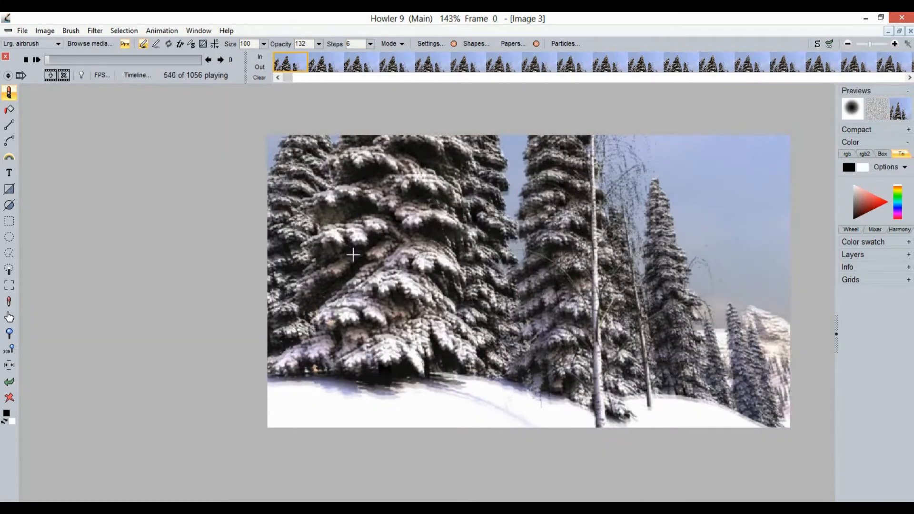
{"action": "left_click_drag", "start_coordinate": [67, 59], "coordinate": [46, 65]}
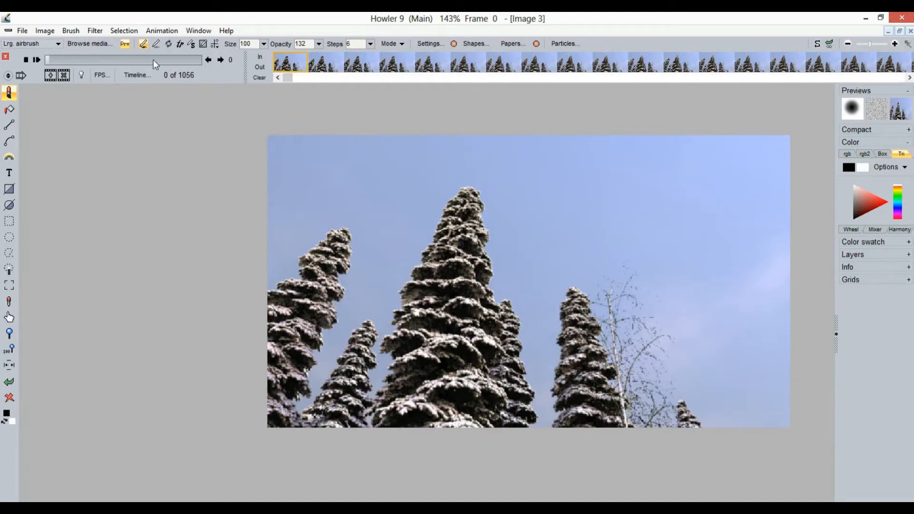
Load the original part1.avi again as a new animation
{"action": "left_click", "coordinate": [162, 31]}
{"action": "left_click", "coordinate": [178, 107]}
{"action": "double_click", "coordinate": [90, 92]}
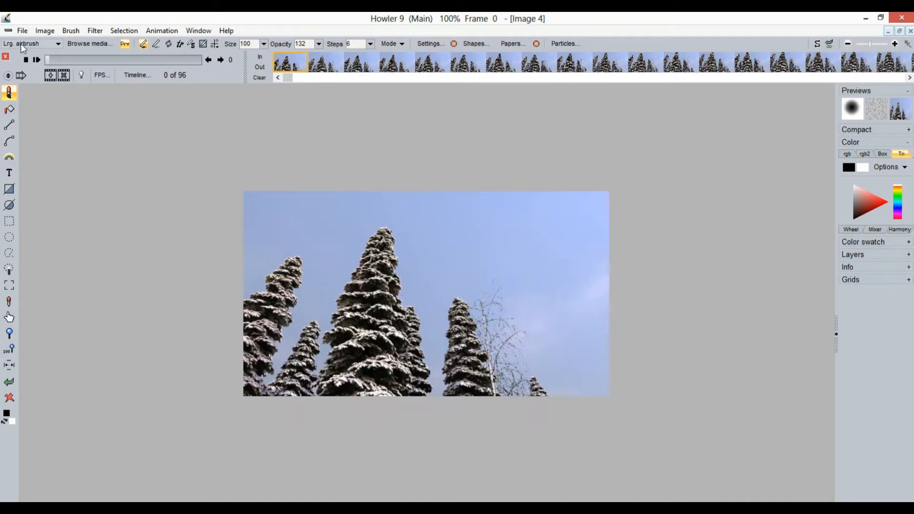
Time-stretch the reloaded animation to 148 frames with frame blending
{"action": "right_click", "coordinate": [333, 63]}
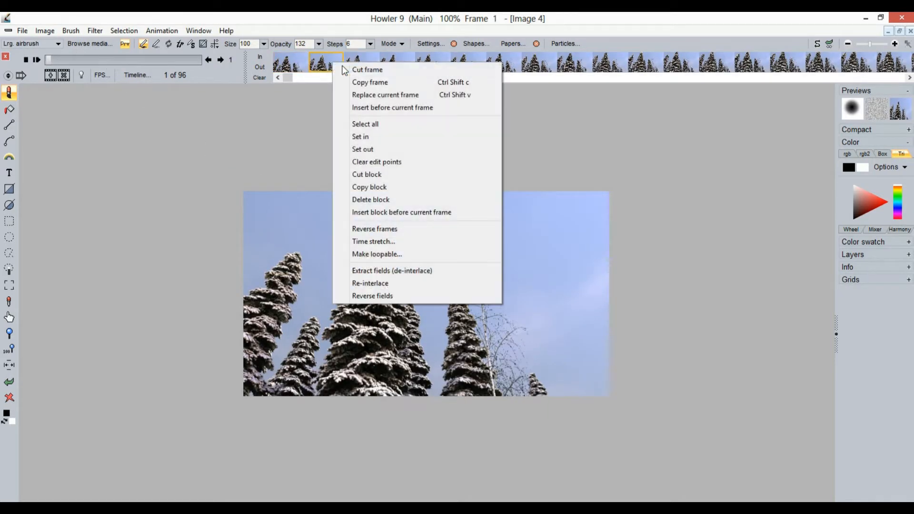
{"action": "left_click", "coordinate": [396, 242]}
{"action": "left_click_drag", "start_coordinate": [423, 137], "coordinate": [103, 121]}
{"action": "double_click", "coordinate": [143, 172]}
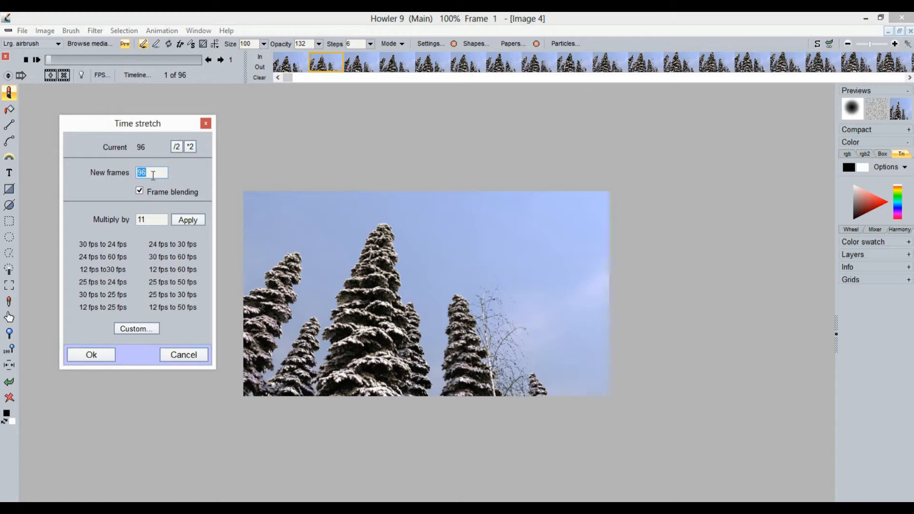
{"action": "type", "text": "148"}
{"action": "left_click", "coordinate": [91, 355]}
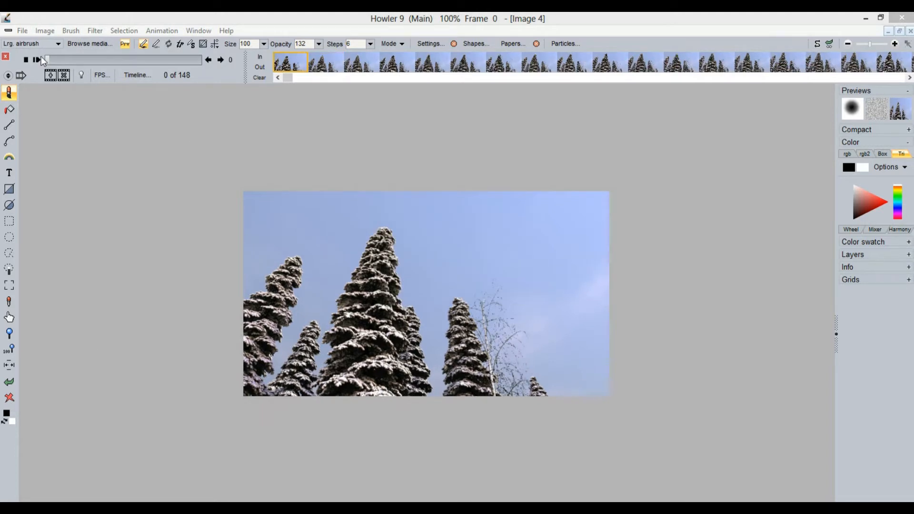
Play the 148-frame animation from the start and stop it at frame 0
{"action": "left_click", "coordinate": [51, 59]}
{"action": "left_click_drag", "start_coordinate": [51, 57], "coordinate": [4, 74]}
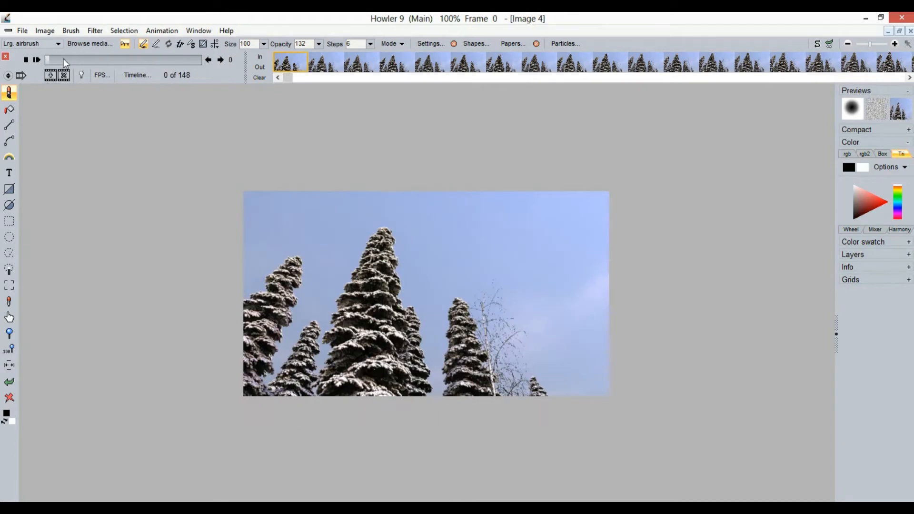
{"action": "left_click", "coordinate": [36, 60]}
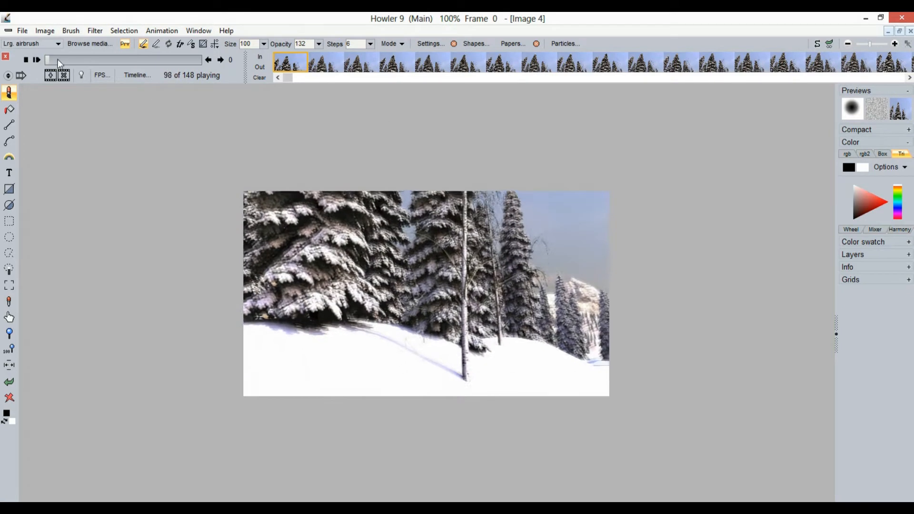
{"action": "left_click", "coordinate": [72, 59]}
{"action": "left_click", "coordinate": [27, 60]}
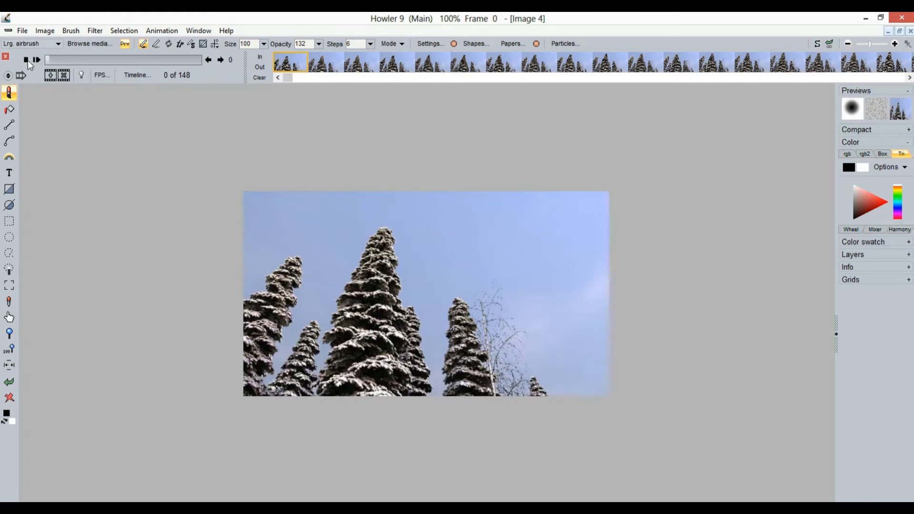
Time-stretch the 148-frame animation to 222 frames
{"action": "right_click", "coordinate": [309, 62]}
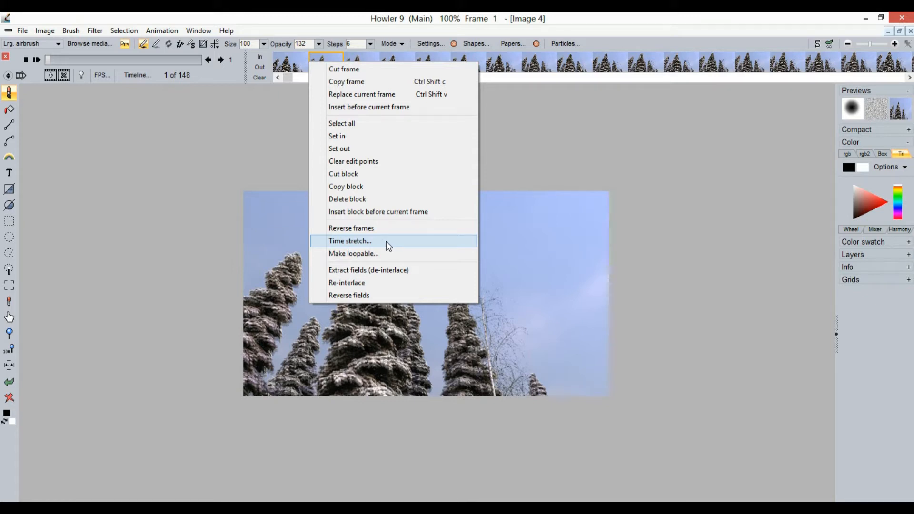
{"action": "left_click", "coordinate": [359, 243]}
{"action": "left_click_drag", "start_coordinate": [476, 188], "coordinate": [439, 186]}
{"action": "type", "text": "22"}
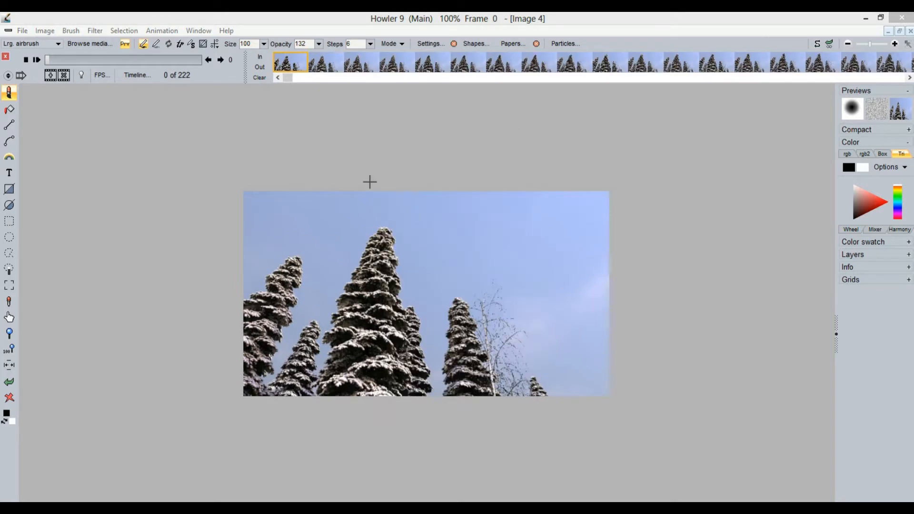
Time-stretch the 222-frame animation to 333 frames with frame blending
{"action": "right_click", "coordinate": [360, 67]}
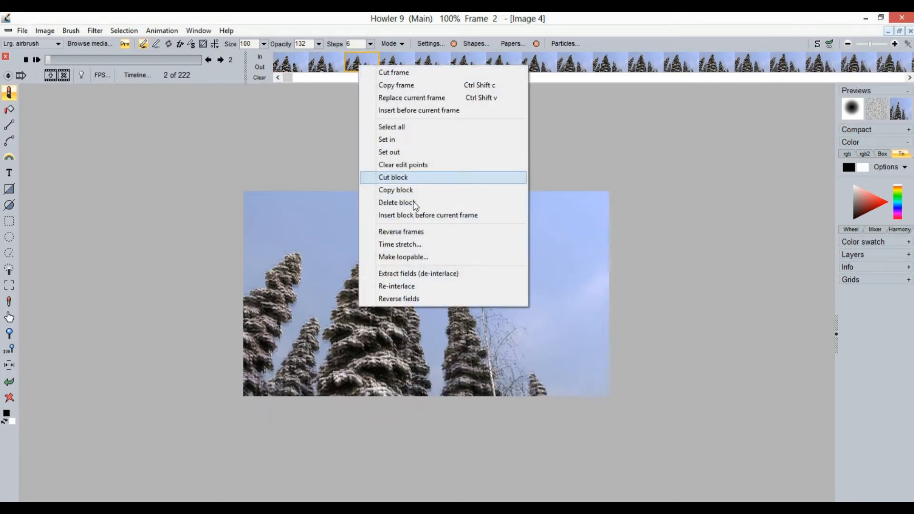
{"action": "left_click", "coordinate": [423, 245]}
{"action": "left_click_drag", "start_coordinate": [478, 189], "coordinate": [443, 183]}
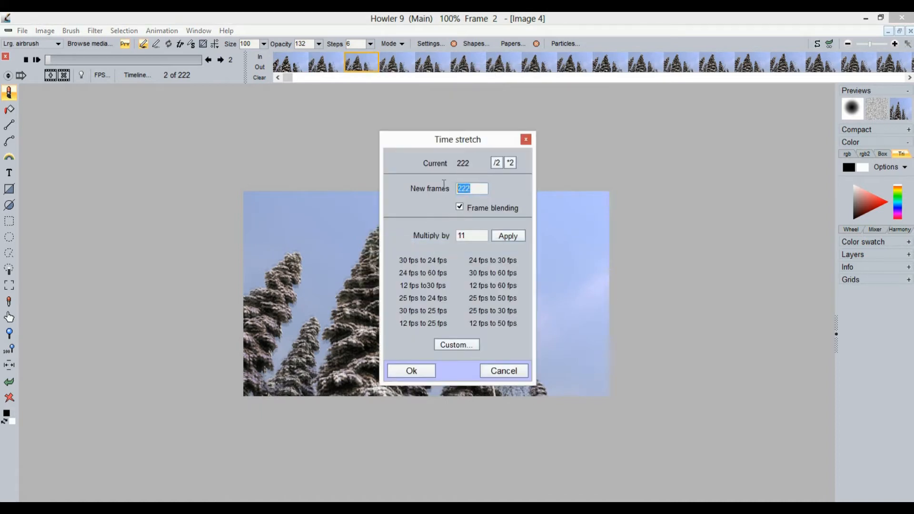
{"action": "type", "text": "333"}
{"action": "left_click", "coordinate": [408, 370]}
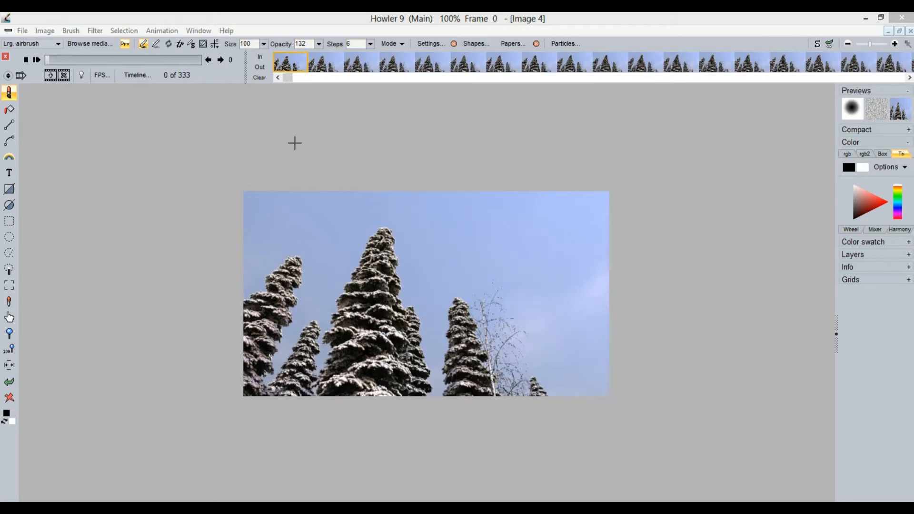
Time-stretch the 333-frame animation to 444 frames with frame blending
{"action": "right_click", "coordinate": [375, 61]}
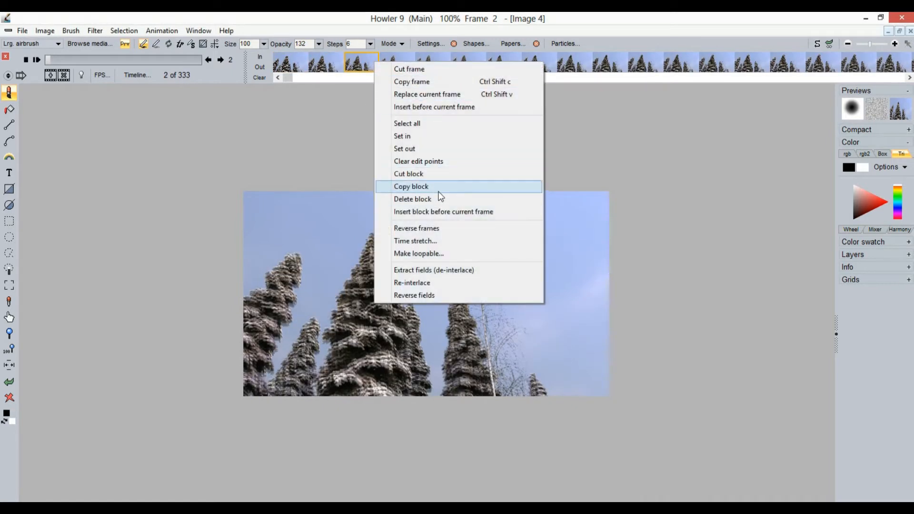
{"action": "left_click", "coordinate": [444, 241]}
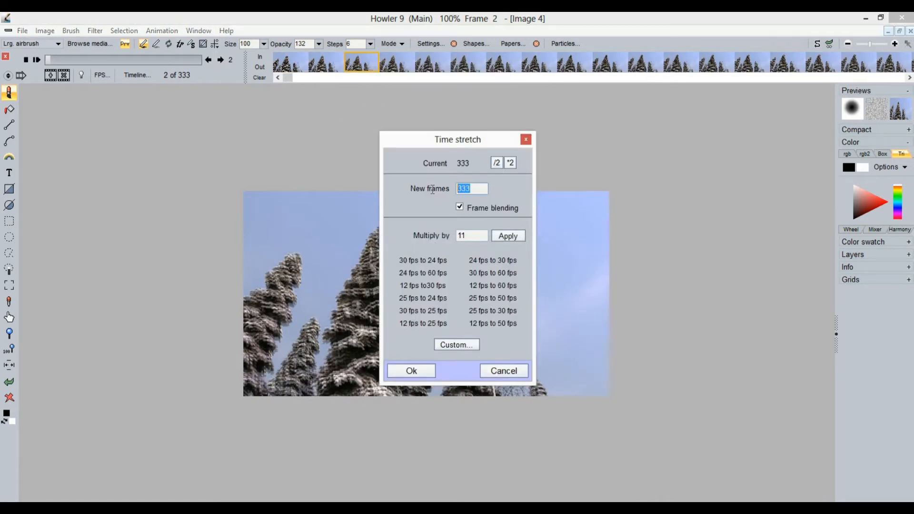
{"action": "type", "text": "444"}
{"action": "left_click", "coordinate": [403, 370]}
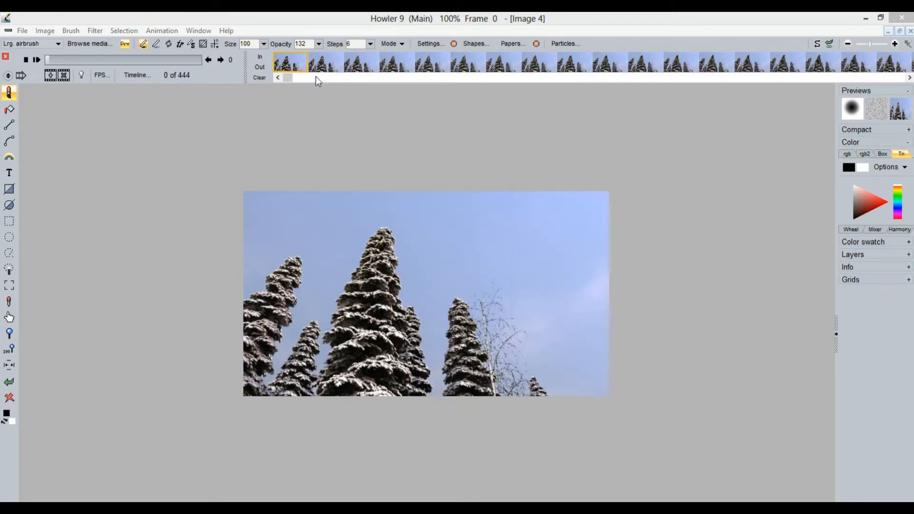
Time-stretch the 444-frame animation to 555 frames with frame blending
{"action": "right_click", "coordinate": [345, 68]}
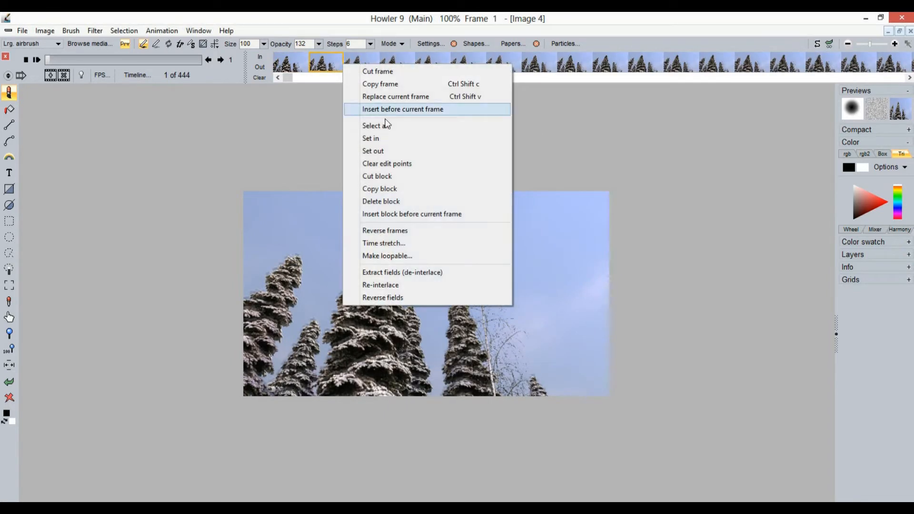
{"action": "left_click", "coordinate": [411, 243]}
{"action": "left_click_drag", "start_coordinate": [477, 192], "coordinate": [432, 188]}
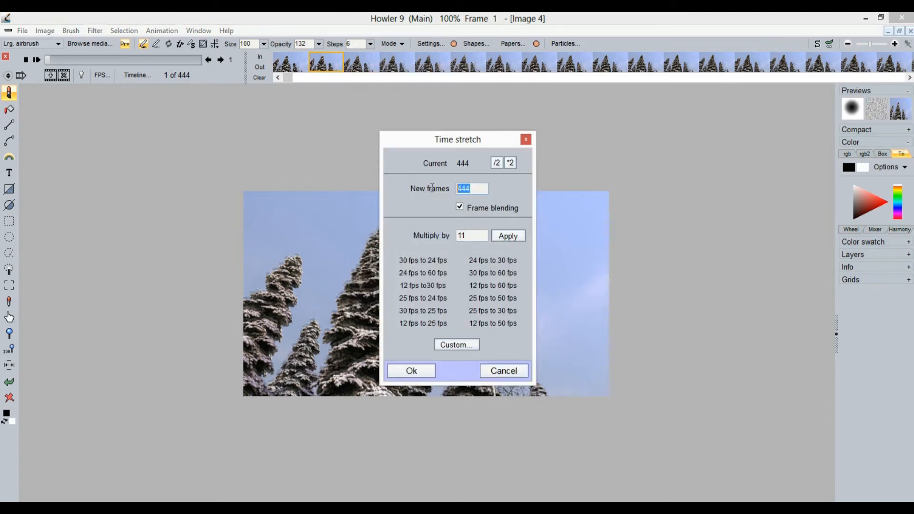
{"action": "type", "text": "555"}
{"action": "left_click", "coordinate": [410, 371]}
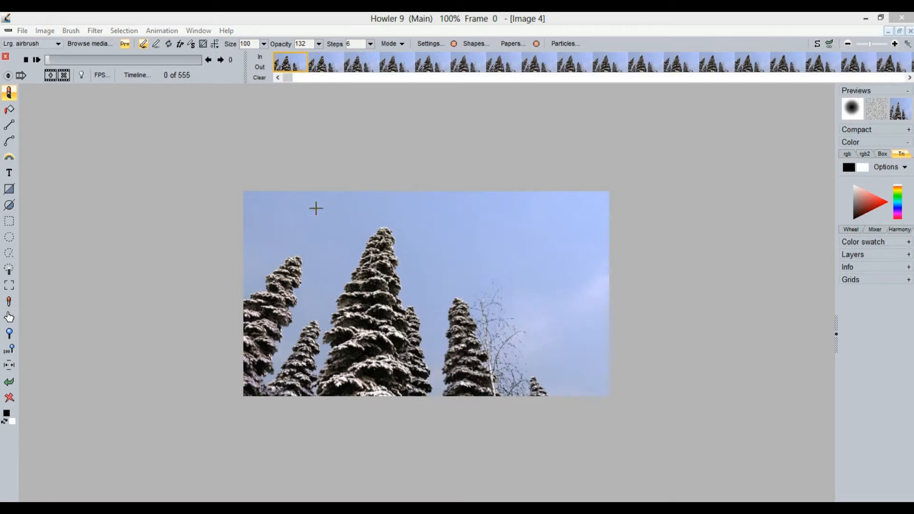
Play the 555-frame animation, inspect it at several magnifications, and return to frame 0
{"action": "left_click", "coordinate": [37, 60]}
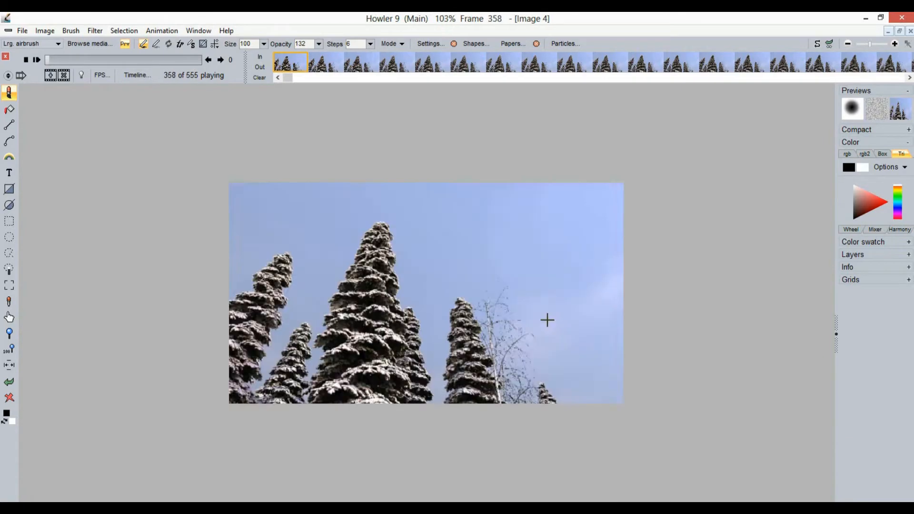
{"action": "scroll", "coordinate": [547, 318], "scroll_direction": "up", "scroll_amount": 3}
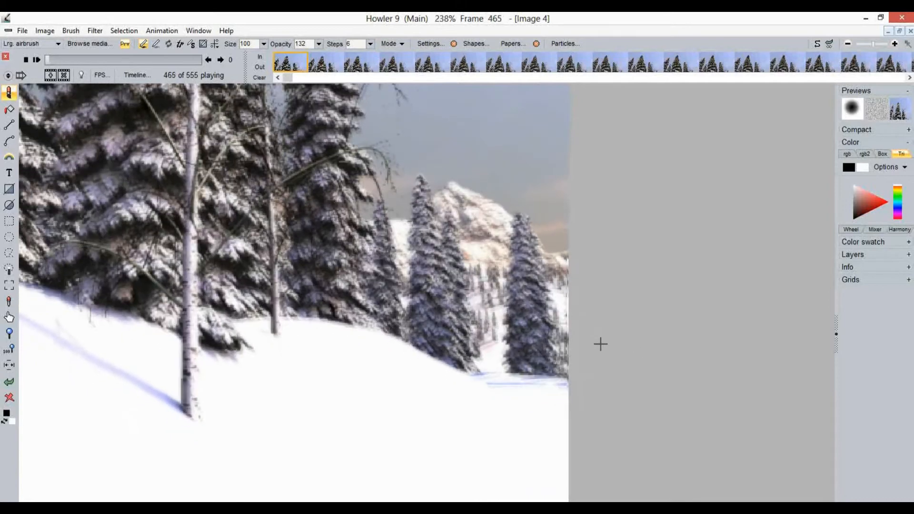
{"action": "scroll", "coordinate": [473, 355], "scroll_direction": "down", "scroll_amount": 4}
{"action": "scroll", "coordinate": [579, 351], "scroll_direction": "up", "scroll_amount": 3}
{"action": "left_click_drag", "start_coordinate": [296, 274], "coordinate": [436, 292]}
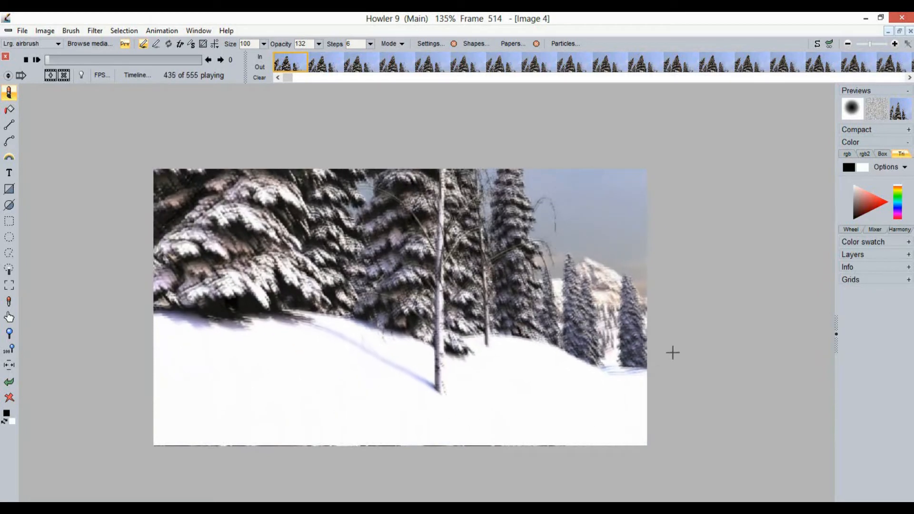
{"action": "scroll", "coordinate": [571, 300], "scroll_direction": "down", "scroll_amount": 2}
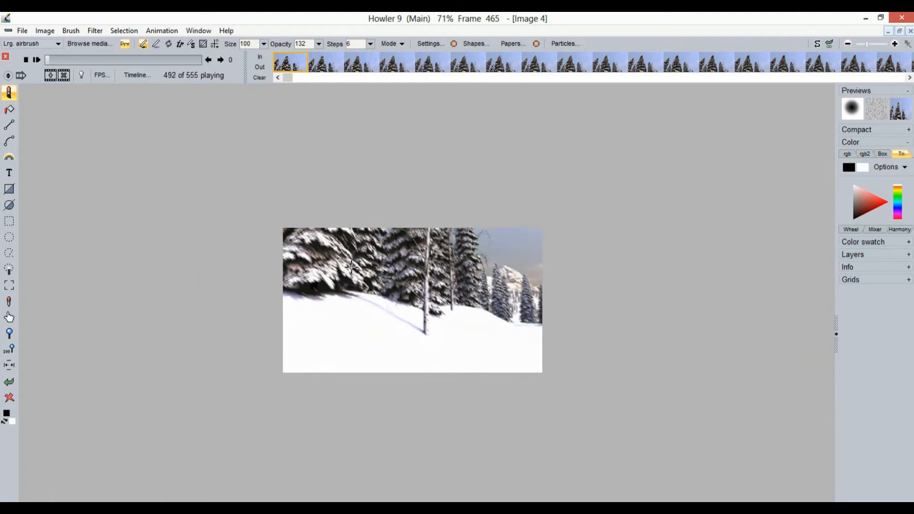
{"action": "scroll", "coordinate": [351, 268], "scroll_direction": "up", "scroll_amount": 3}
{"action": "left_click_drag", "start_coordinate": [85, 61], "coordinate": [45, 61]}
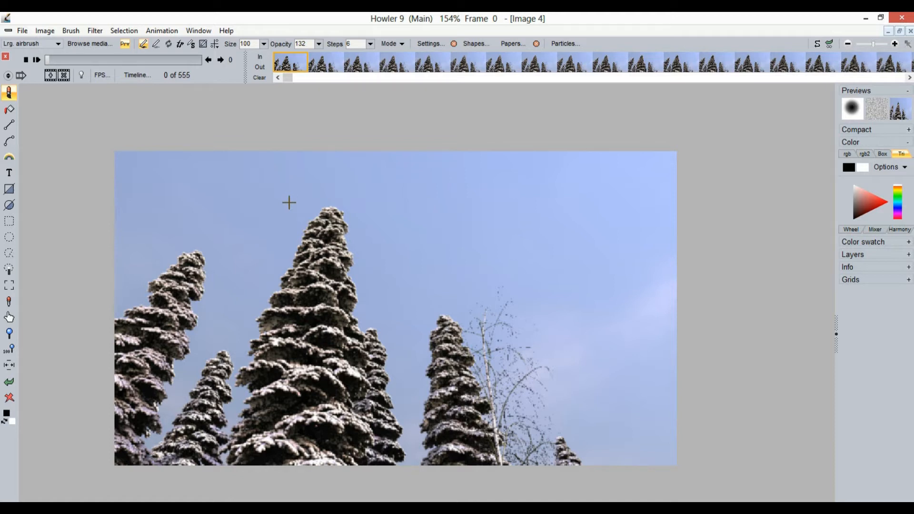
Go to frame 327, overlay the visible 12 by 12 grid on the image, and examine individual grid cells up close
{"action": "left_click_drag", "start_coordinate": [70, 61], "coordinate": [138, 49]}
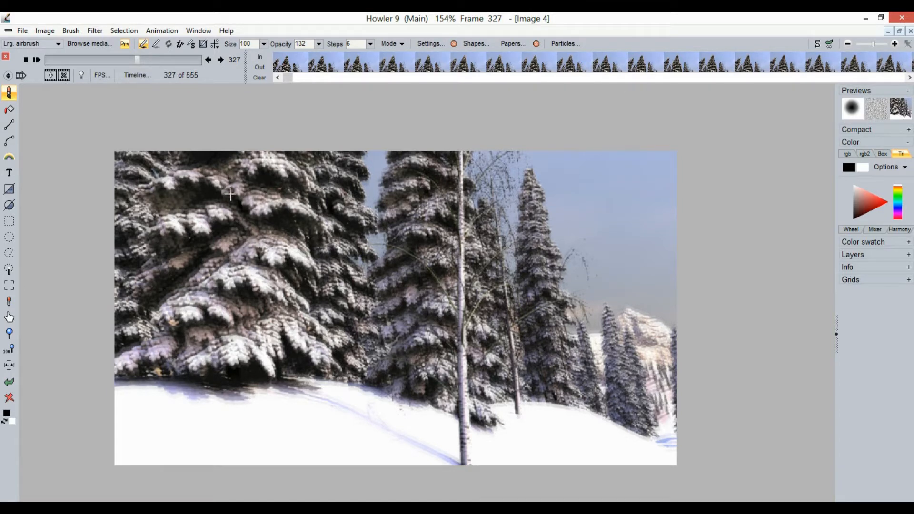
{"action": "left_click", "coordinate": [859, 281]}
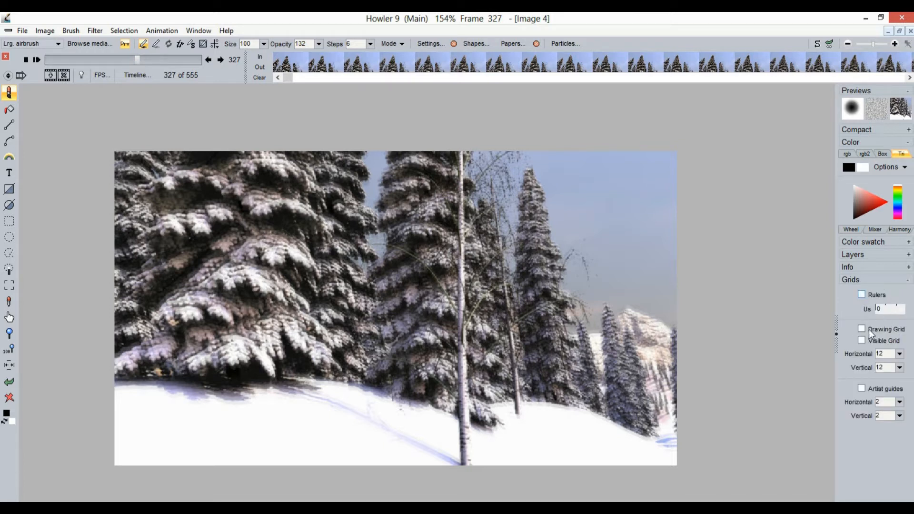
{"action": "left_click", "coordinate": [862, 341]}
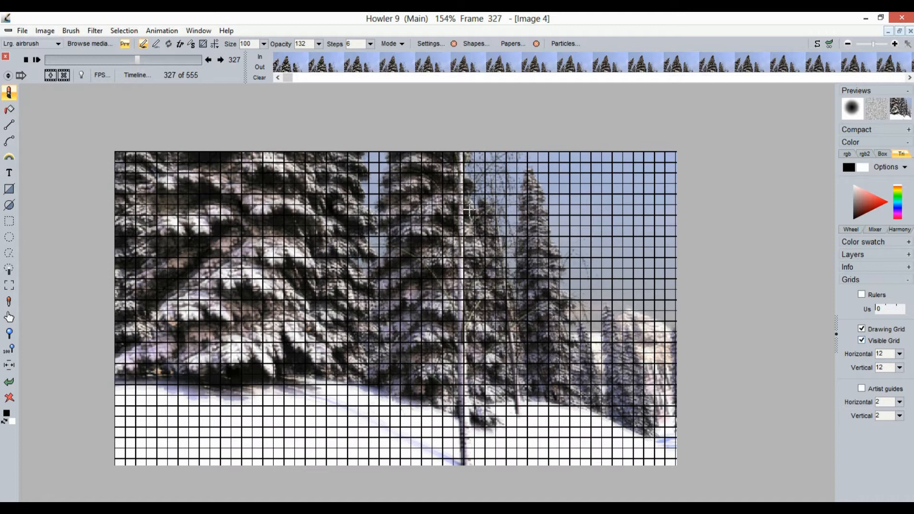
{"action": "scroll", "coordinate": [428, 259], "scroll_direction": "up", "scroll_amount": 5}
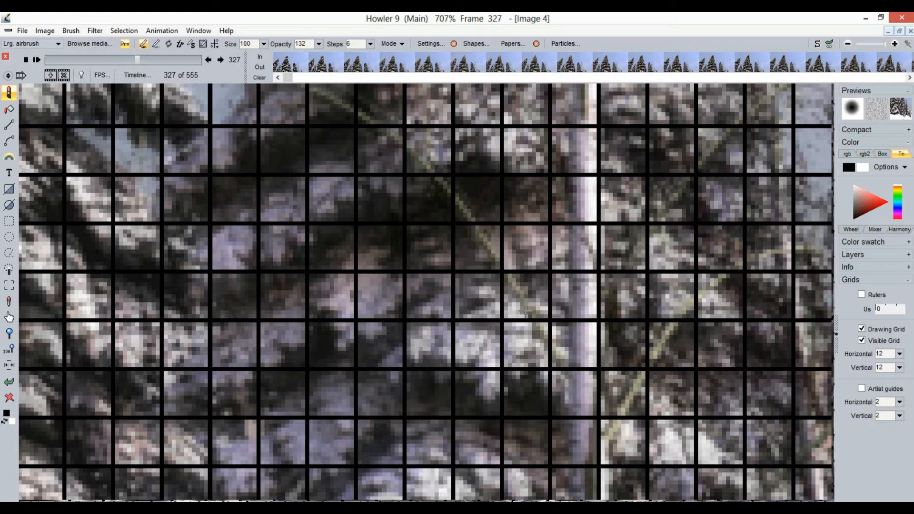
Examine the grid cells at frame 161 and turn the visible grid off
{"action": "left_click_drag", "start_coordinate": [59, 62], "coordinate": [92, 65]}
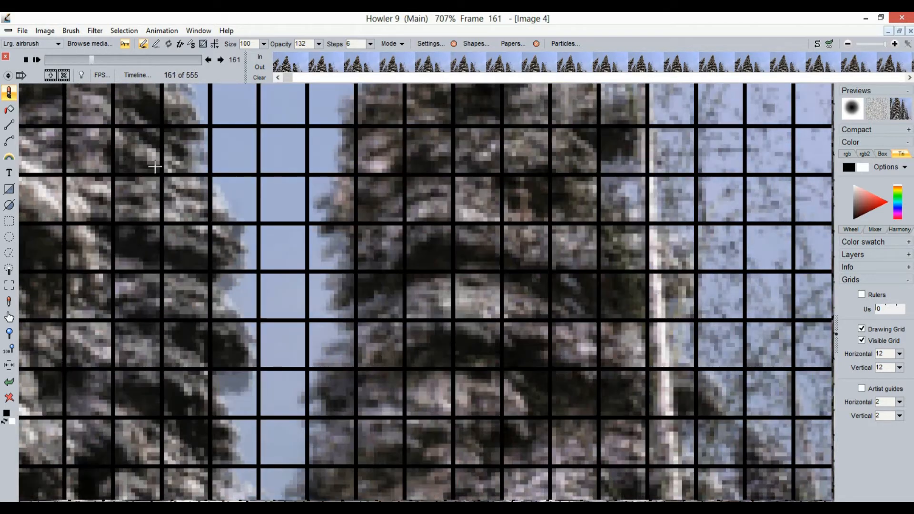
{"action": "scroll", "coordinate": [419, 350], "scroll_direction": "down", "scroll_amount": 6}
{"action": "scroll", "coordinate": [419, 349], "scroll_direction": "up", "scroll_amount": 2}
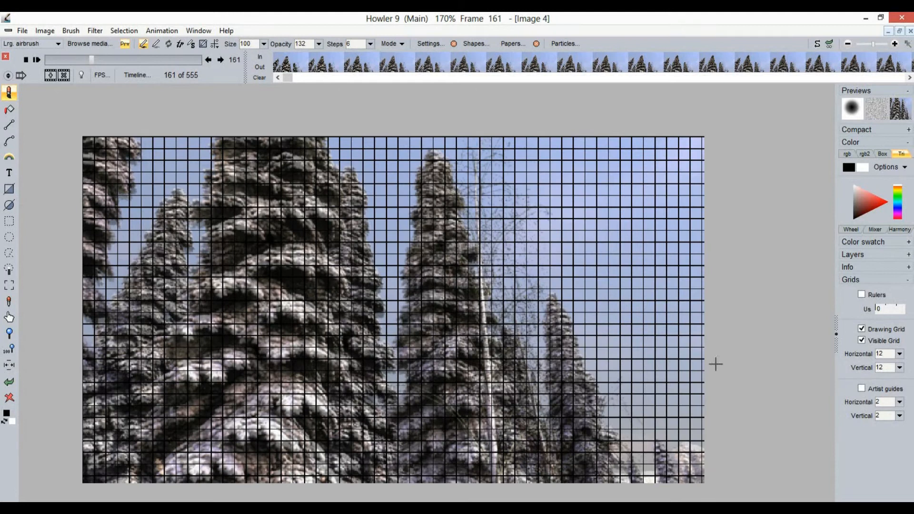
{"action": "left_click", "coordinate": [861, 340]}
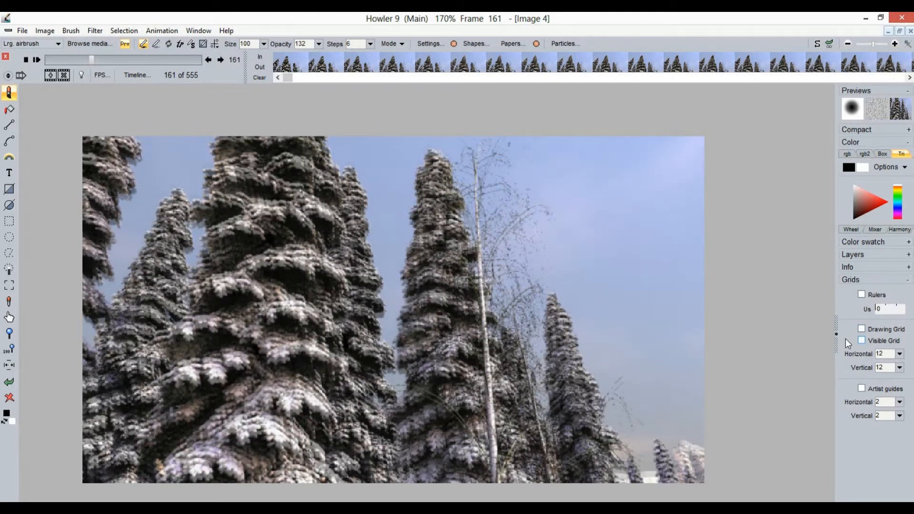
Load the snow scene AVI again as a new animation and move its image aside on the canvas
{"action": "left_click", "coordinate": [168, 30]}
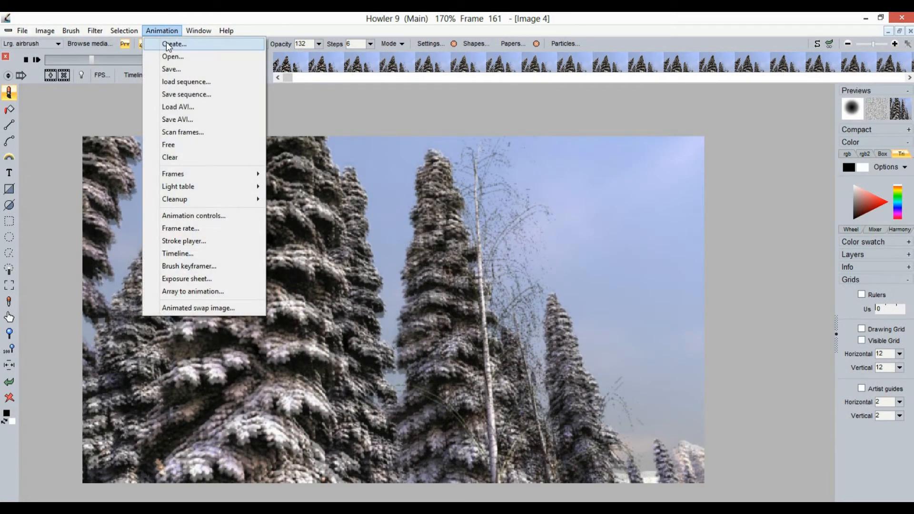
{"action": "left_click", "coordinate": [192, 106]}
{"action": "double_click", "coordinate": [113, 93]}
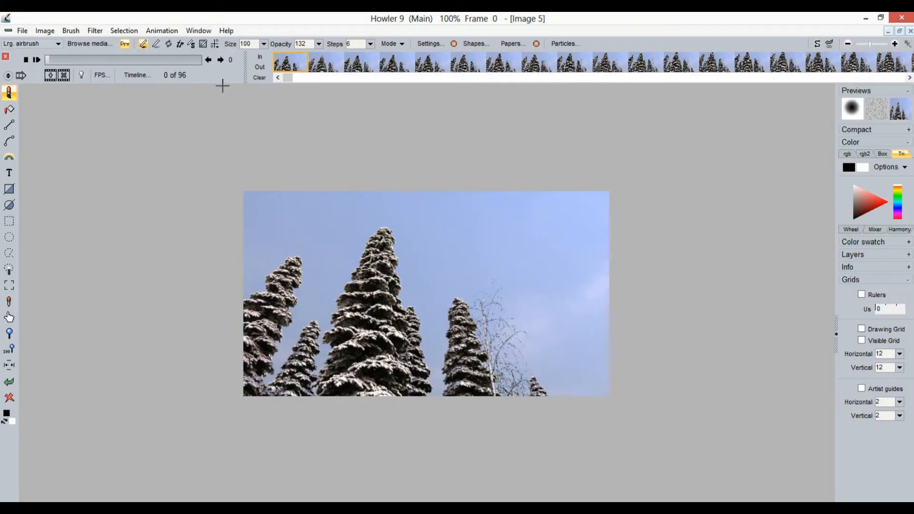
{"action": "left_click_drag", "start_coordinate": [182, 62], "coordinate": [3, 56]}
{"action": "left_click_drag", "start_coordinate": [317, 253], "coordinate": [458, 187]}
Open the motion prediction module for the new animation and perform a dry run that extrapolates frames with 3 tweens
{"action": "left_click", "coordinate": [94, 31]}
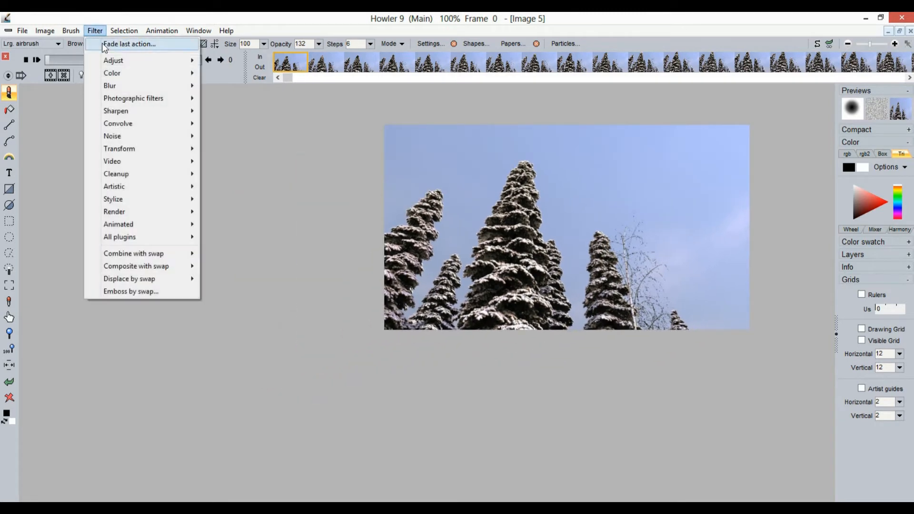
{"action": "mouse_move", "coordinate": [142, 225]}
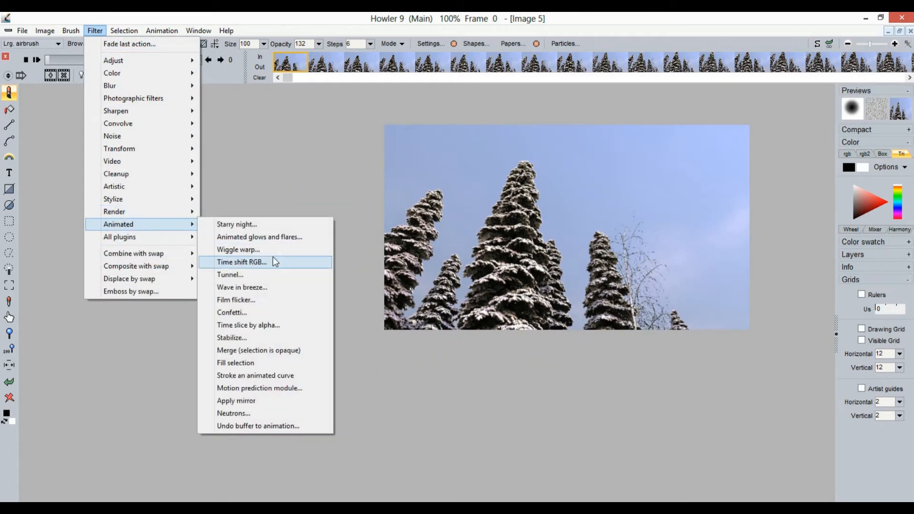
{"action": "left_click", "coordinate": [281, 388]}
{"action": "left_click_drag", "start_coordinate": [485, 123], "coordinate": [187, 110]}
{"action": "left_click", "coordinate": [139, 133]}
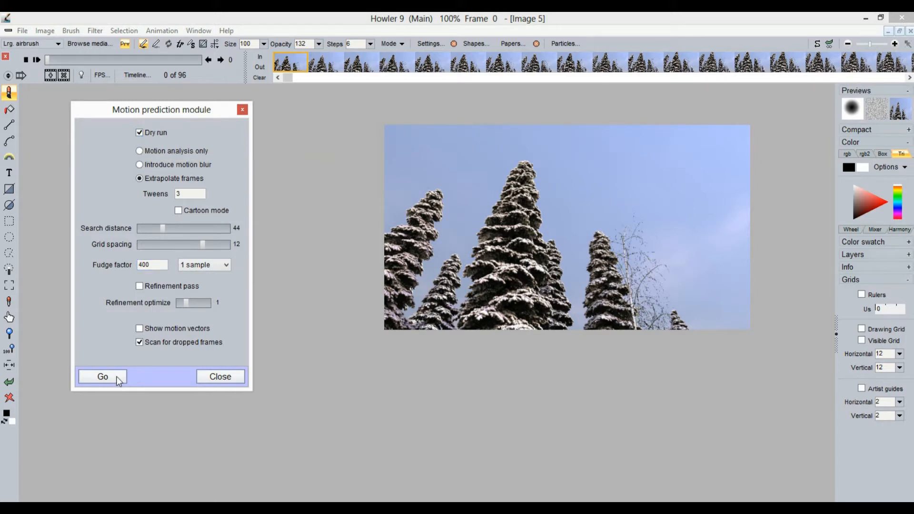
{"action": "left_click", "coordinate": [103, 376]}
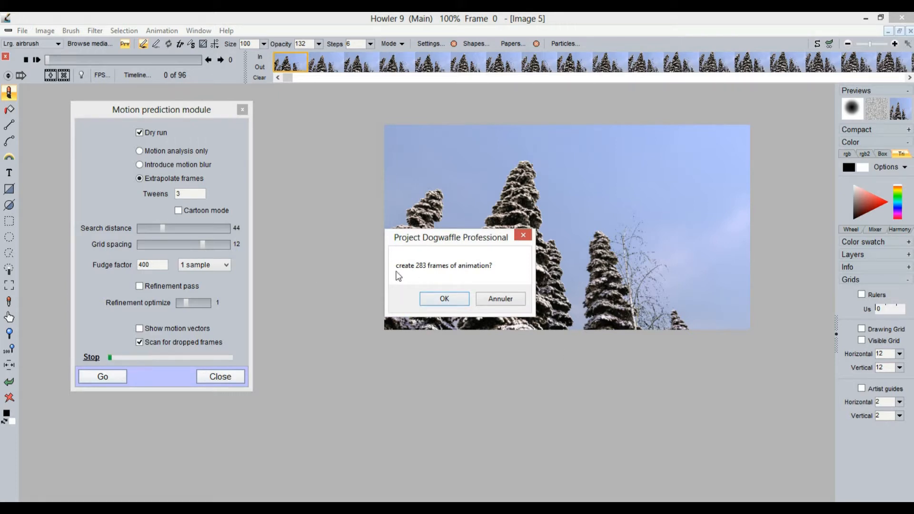
{"action": "left_click", "coordinate": [443, 299]}
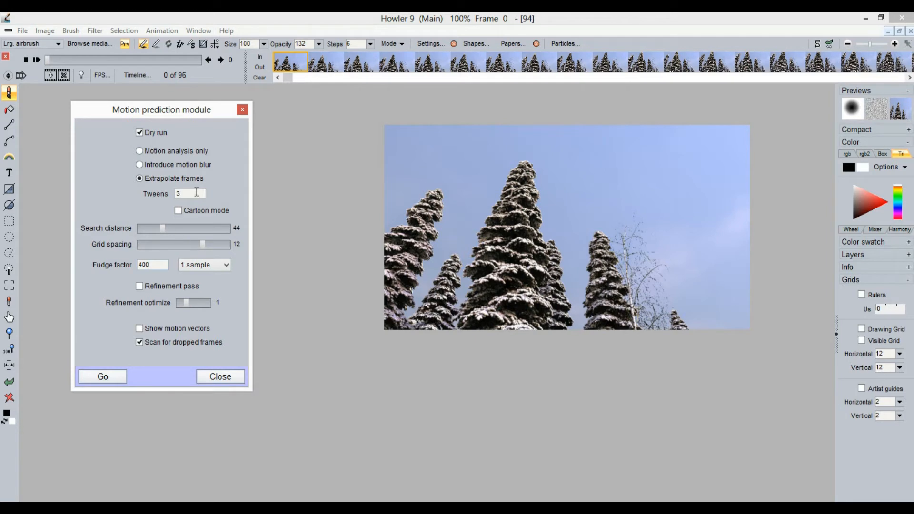
Set the motion prediction tweens to 11 and perform a dry run
{"action": "type", "text": "11"}
{"action": "left_click", "coordinate": [121, 375]}
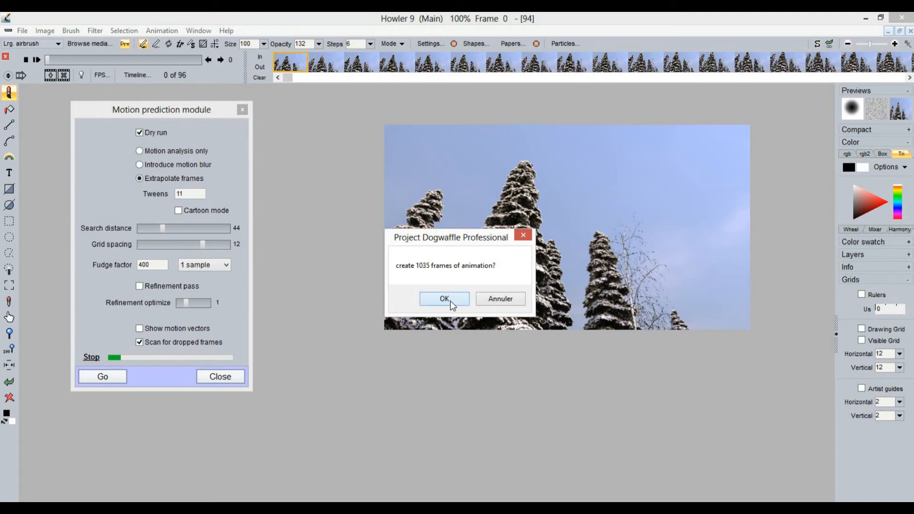
{"action": "left_click", "coordinate": [447, 303]}
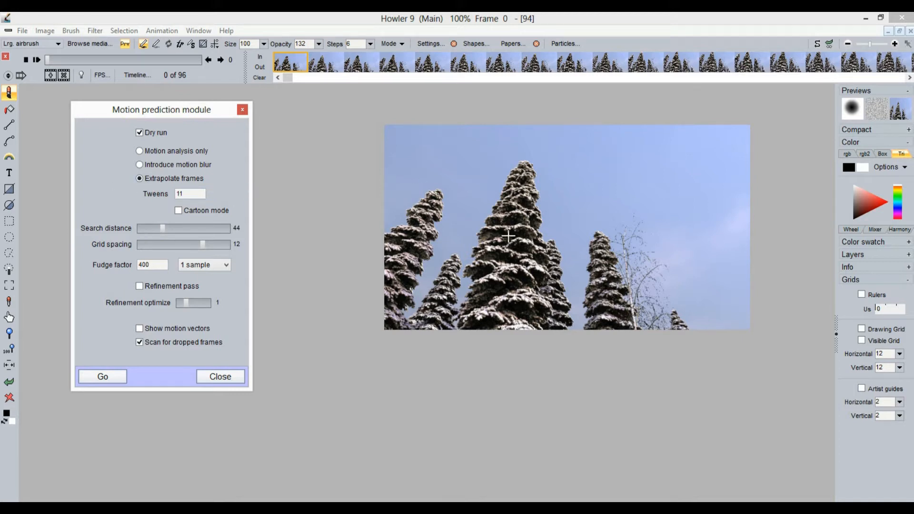
Repeat the motion prediction dry run twice more with the same 11-tween settings
{"action": "left_click", "coordinate": [121, 381]}
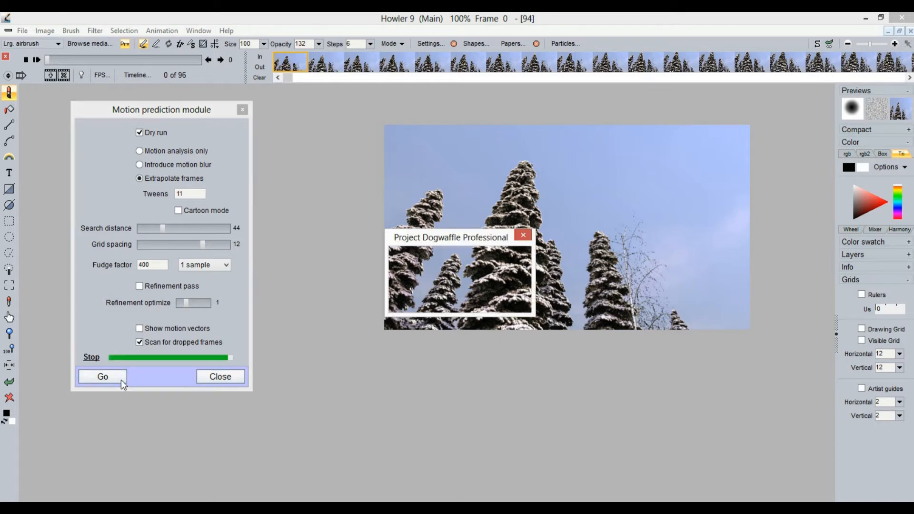
{"action": "left_click", "coordinate": [438, 303]}
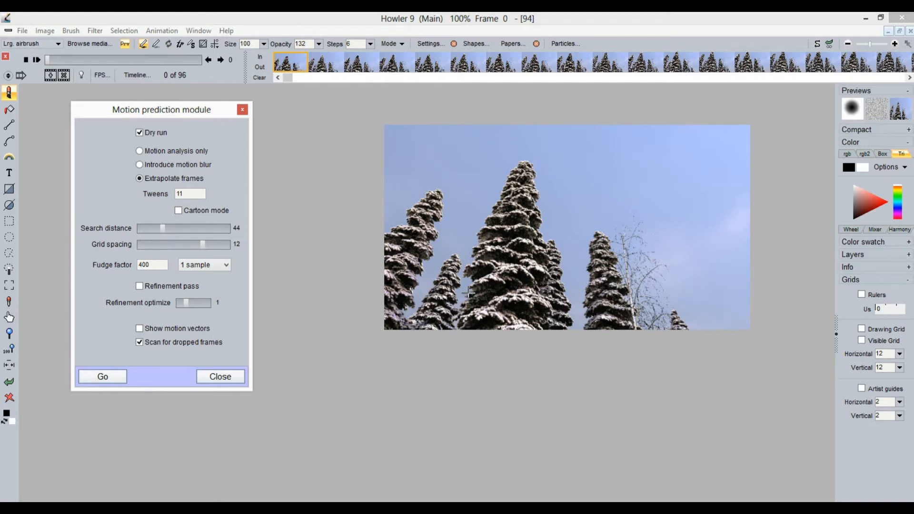
{"action": "left_click", "coordinate": [115, 378]}
{"action": "left_click", "coordinate": [440, 298]}
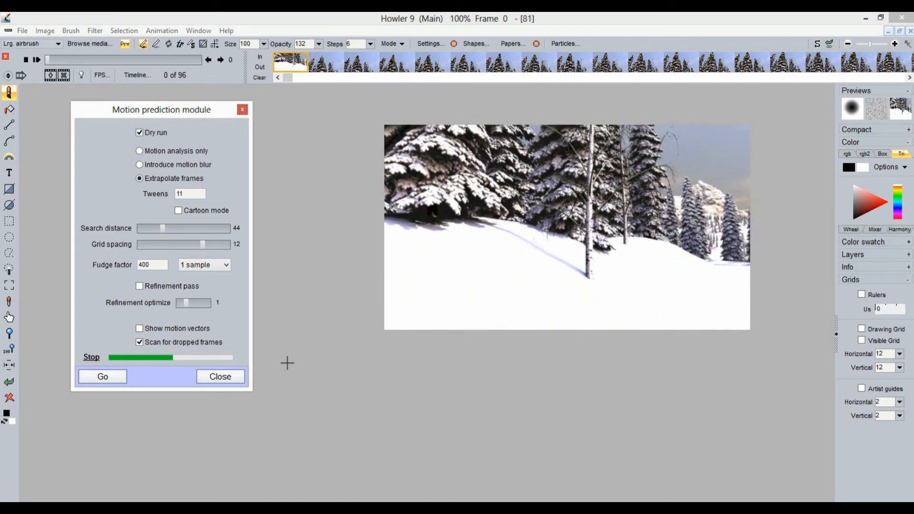
Enable the refinement pass, turn off the dry run and generate the extrapolated frames with motion prediction at 11 tweens
{"action": "left_click", "coordinate": [139, 286]}
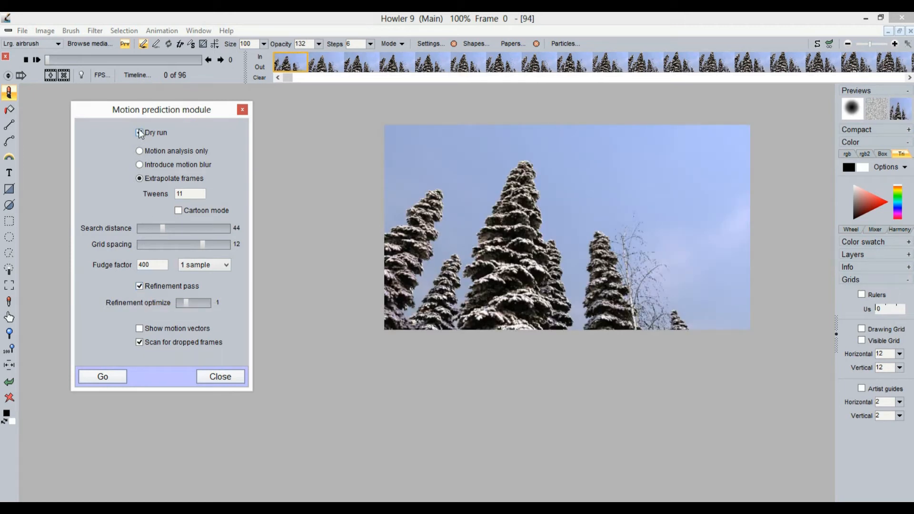
{"action": "left_click", "coordinate": [119, 376]}
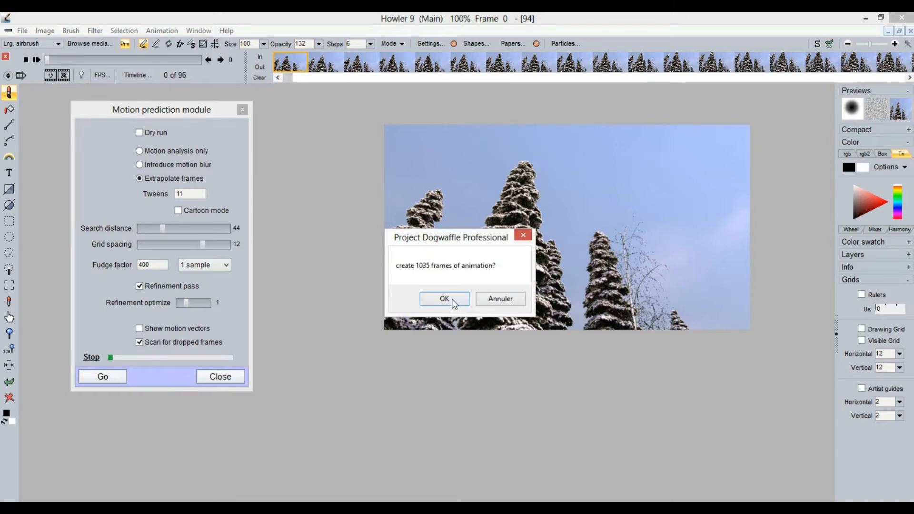
{"action": "left_click", "coordinate": [444, 299]}
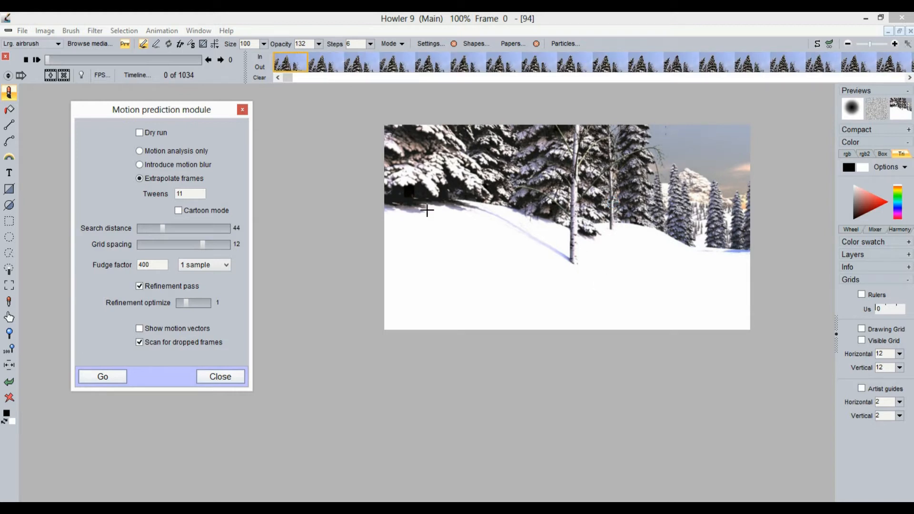
Scrub through and play the extrapolated animation to review its slow motion
{"action": "mouse_move", "coordinate": [64, 59]}
{"action": "left_mouse_down"}
{"action": "mouse_move", "coordinate": [84, 59]}
{"action": "mouse_move", "coordinate": [72, 59]}
{"action": "left_mouse_up"}
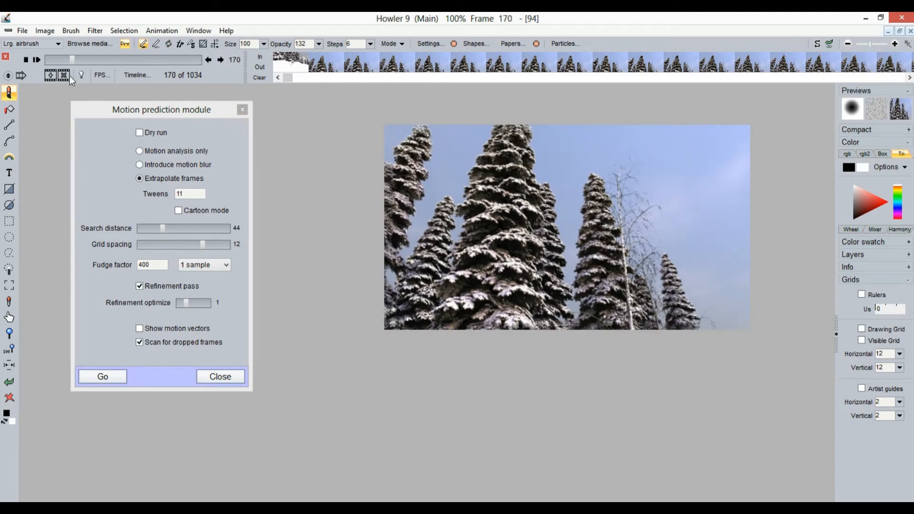
{"action": "left_click", "coordinate": [40, 60]}
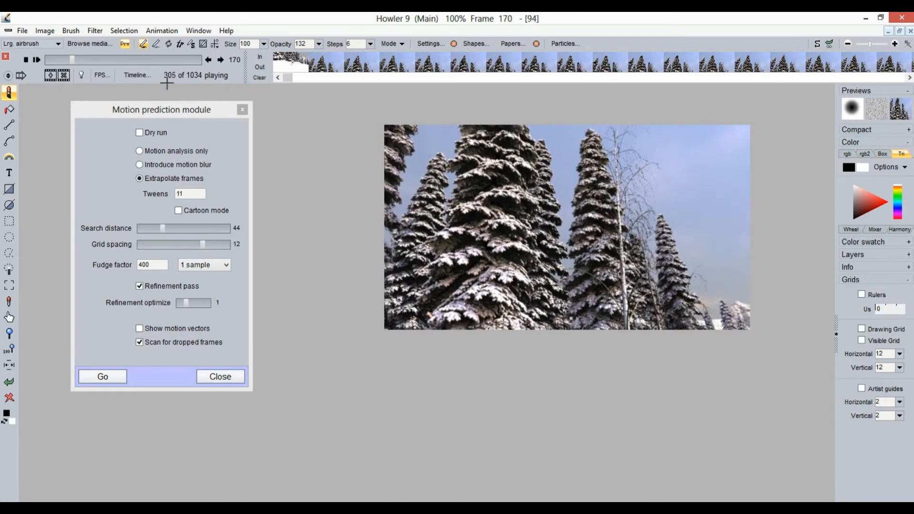
{"action": "left_click", "coordinate": [53, 58]}
{"action": "left_click_drag", "start_coordinate": [52, 55], "coordinate": [67, 56]}
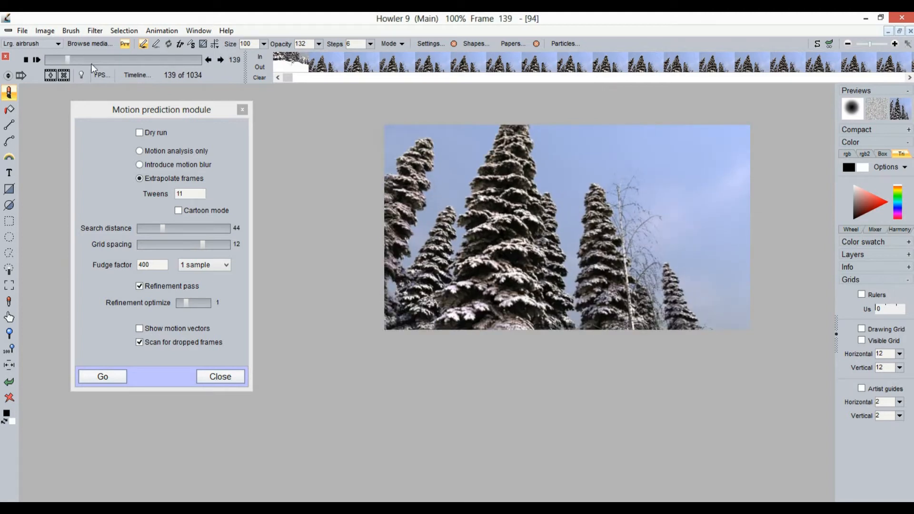
Open the timeline editor, close the motion prediction module and place the editor clear of the image
{"action": "left_click", "coordinate": [136, 76]}
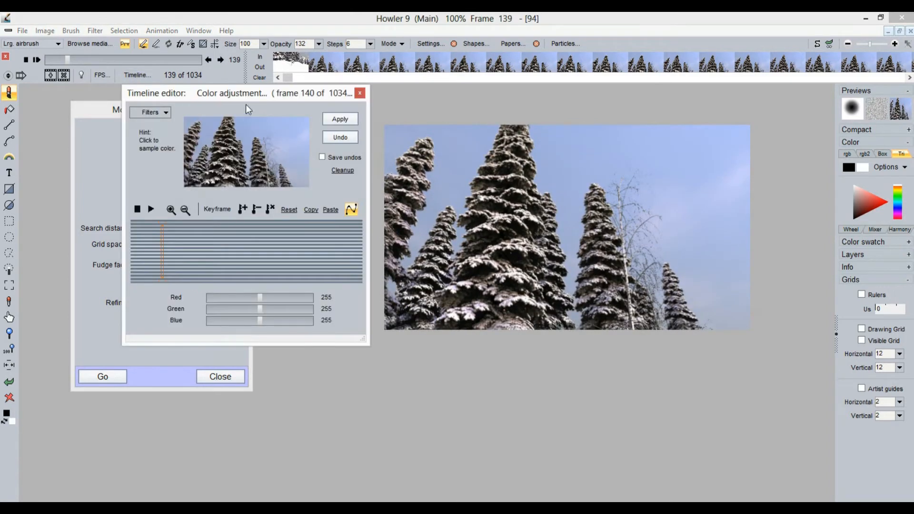
{"action": "left_click_drag", "start_coordinate": [311, 96], "coordinate": [520, 207]}
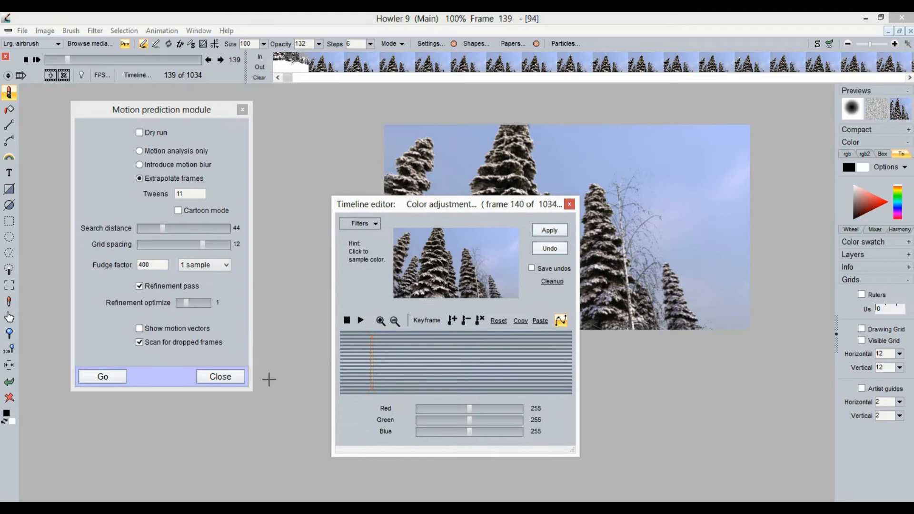
{"action": "left_click", "coordinate": [219, 377]}
{"action": "left_click_drag", "start_coordinate": [419, 206], "coordinate": [132, 142]}
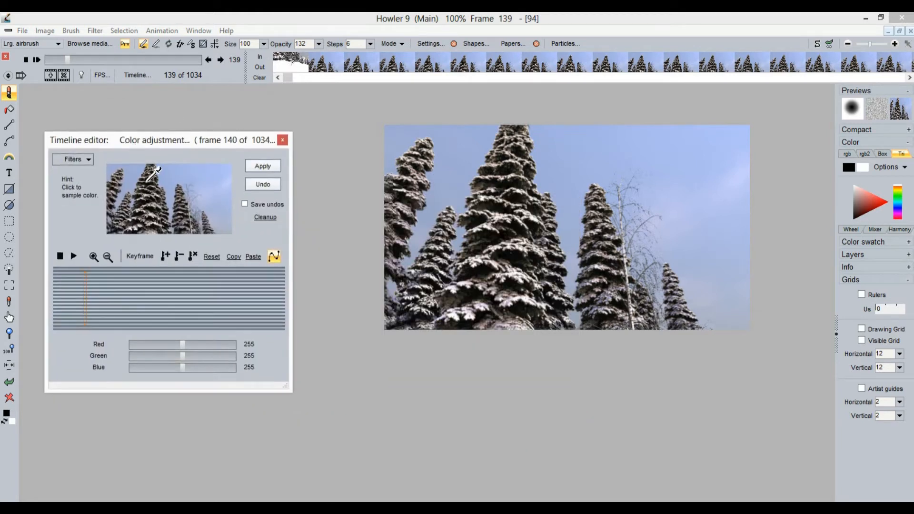
Save the animation as MyAVI2.avi at 30 FPS with the Lagarith Lossless Codec
{"action": "left_click", "coordinate": [162, 30]}
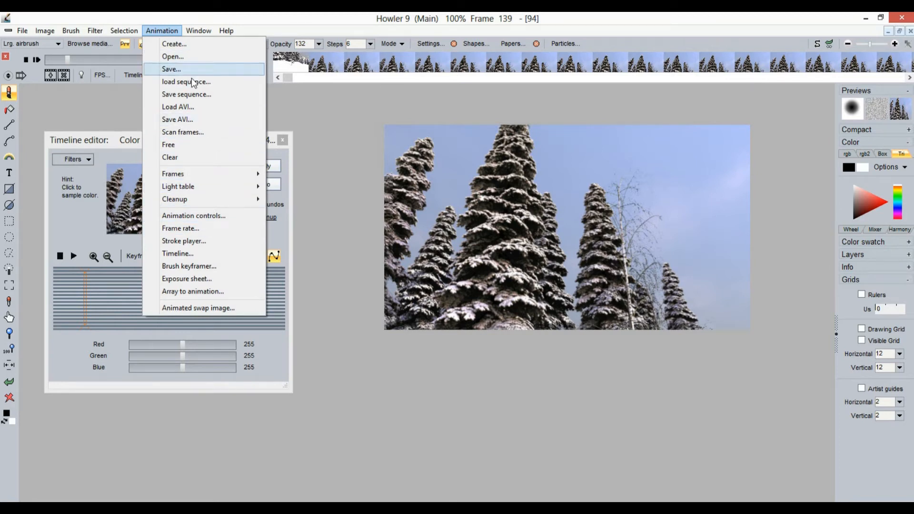
{"action": "left_click", "coordinate": [197, 119]}
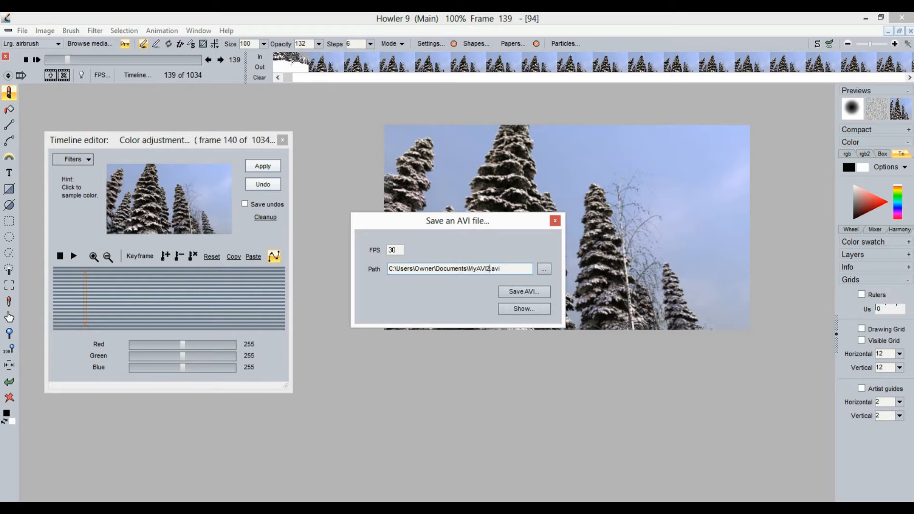
{"action": "left_click", "coordinate": [540, 294]}
{"action": "left_click", "coordinate": [476, 331]}
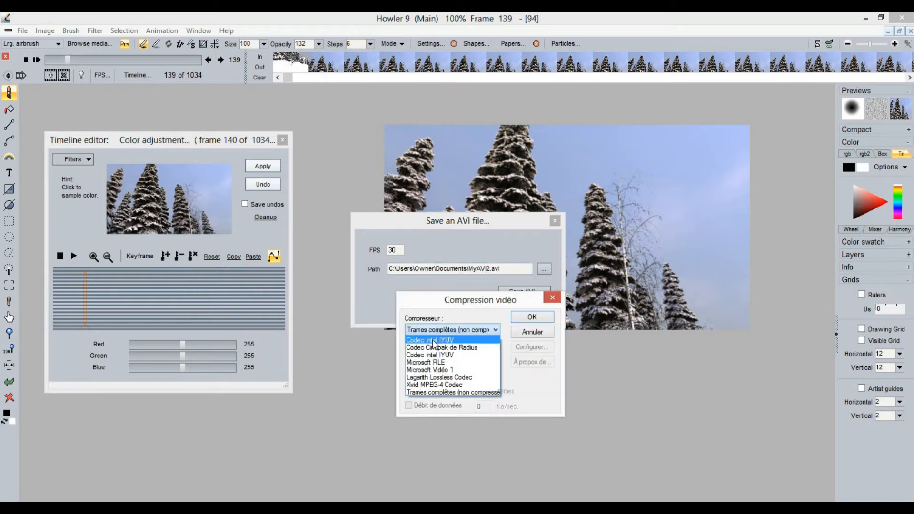
{"action": "left_click", "coordinate": [445, 377]}
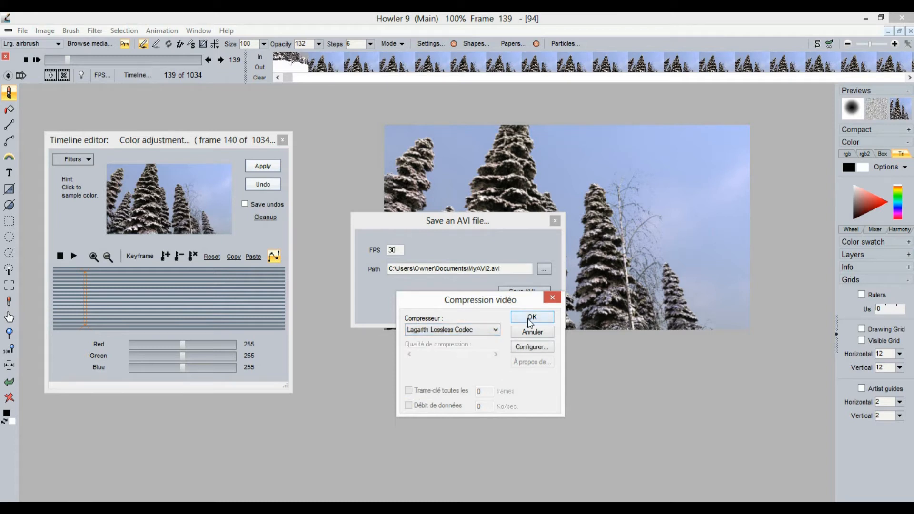
{"action": "left_click", "coordinate": [531, 318]}
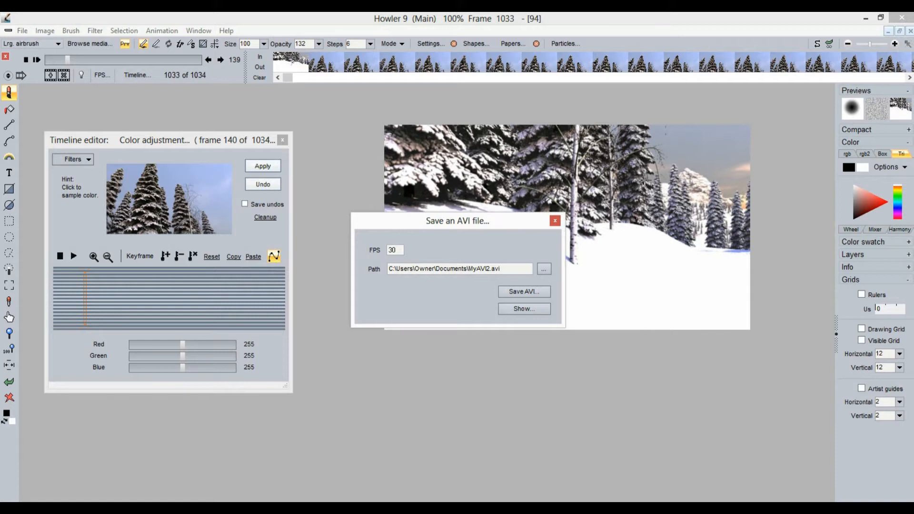
{"action": "left_click", "coordinate": [555, 221]}
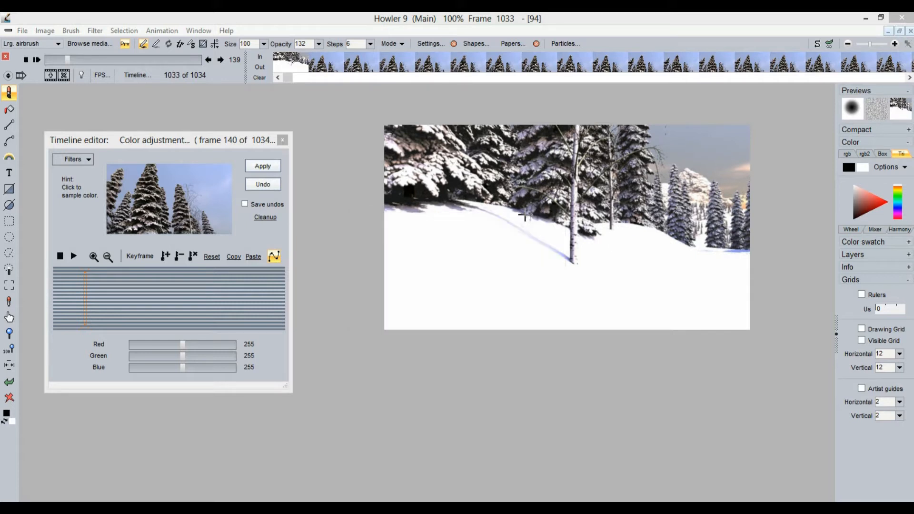
Examine the bare birch branches in close-up at different early frames for motion prediction artifacts
{"action": "left_click_drag", "start_coordinate": [601, 199], "coordinate": [541, 245]}
{"action": "left_click_drag", "start_coordinate": [204, 273], "coordinate": [78, 292]}
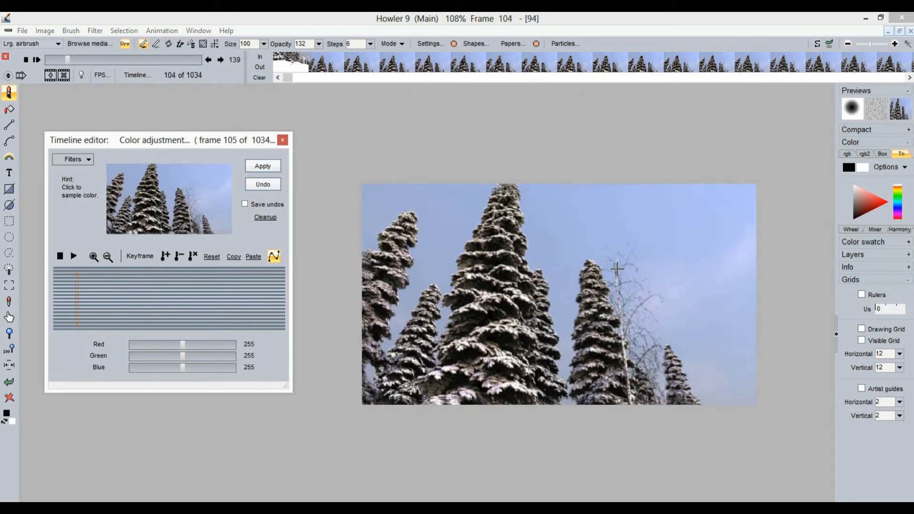
{"action": "left_click_drag", "start_coordinate": [619, 273], "coordinate": [318, 264]}
{"action": "left_click_drag", "start_coordinate": [444, 247], "coordinate": [549, 267]}
{"action": "left_click_drag", "start_coordinate": [595, 250], "coordinate": [476, 270]}
{"action": "left_click_drag", "start_coordinate": [554, 188], "coordinate": [585, 194]}
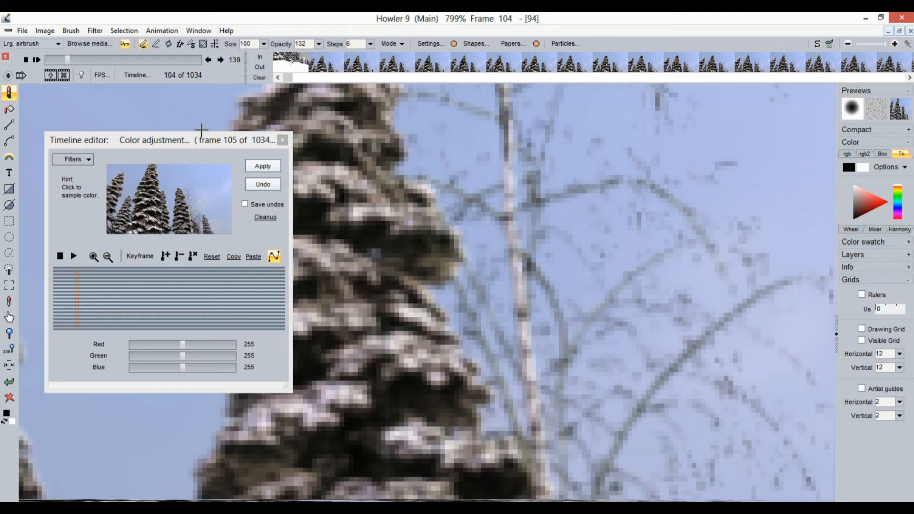
{"action": "left_click_drag", "start_coordinate": [69, 61], "coordinate": [69, 70]}
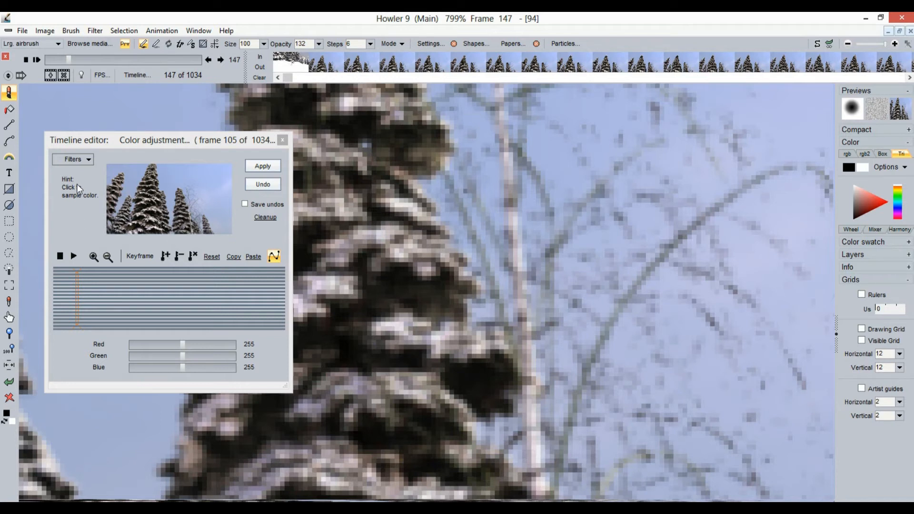
Apply the animated Ghost filter with 2 frames to the whole animation from the timeline editor
{"action": "left_click", "coordinate": [76, 159]}
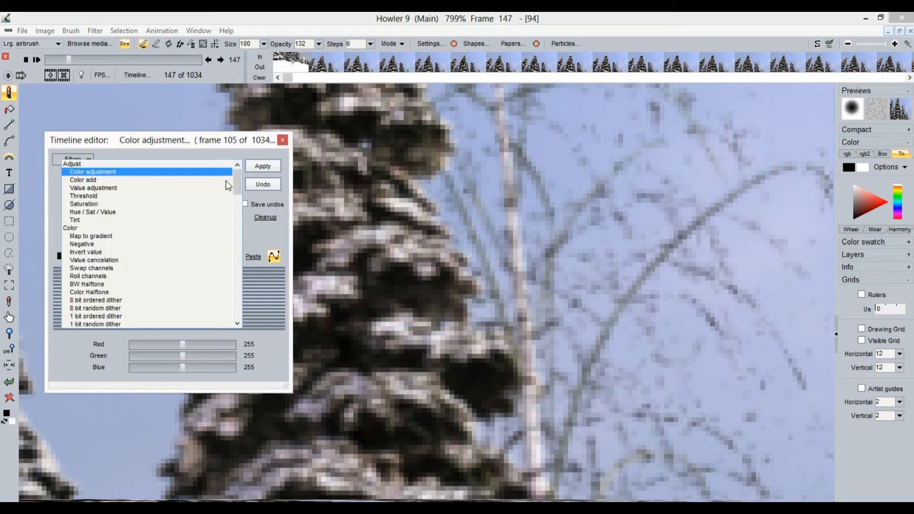
{"action": "left_click_drag", "start_coordinate": [237, 177], "coordinate": [233, 316]}
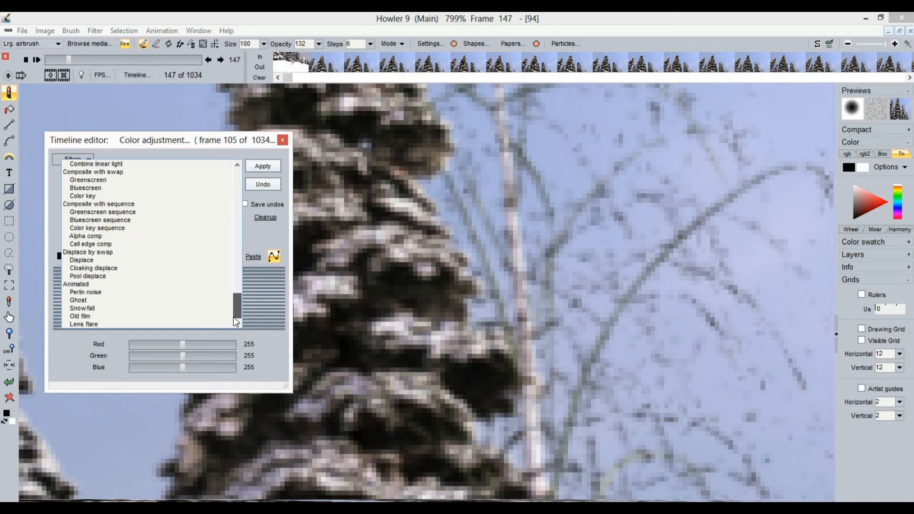
{"action": "left_click", "coordinate": [79, 300]}
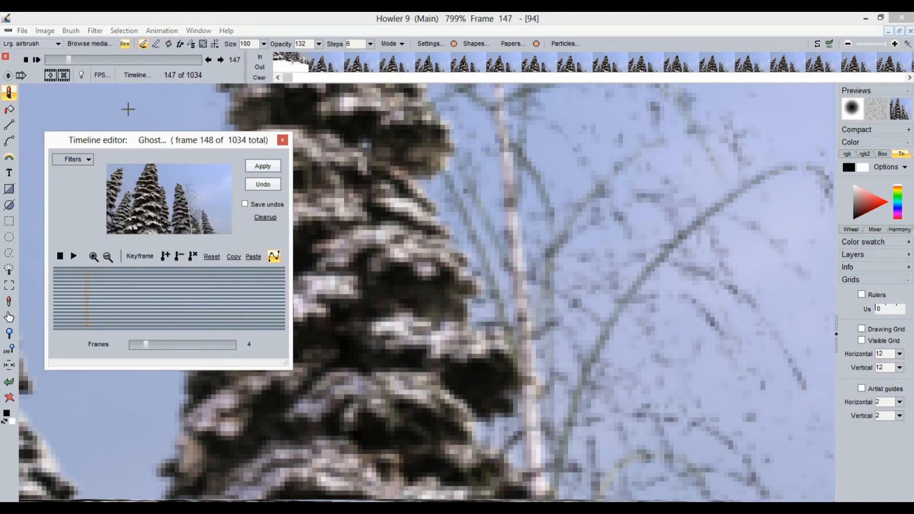
{"action": "left_click", "coordinate": [137, 75]}
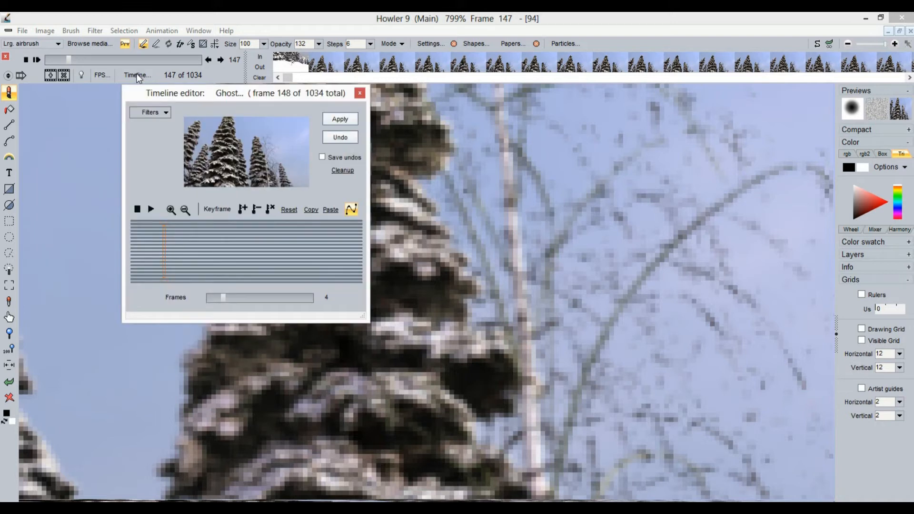
{"action": "left_click", "coordinate": [163, 111]}
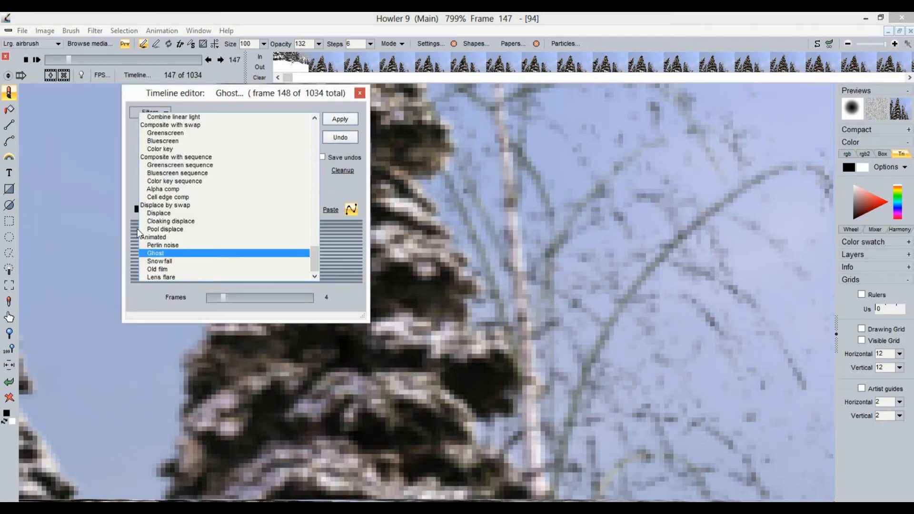
{"action": "left_click", "coordinate": [162, 254]}
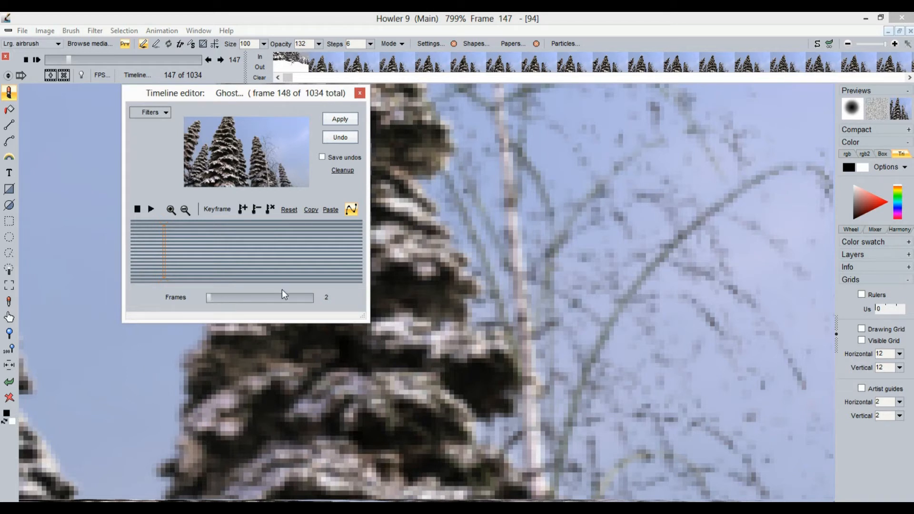
{"action": "left_click", "coordinate": [344, 118]}
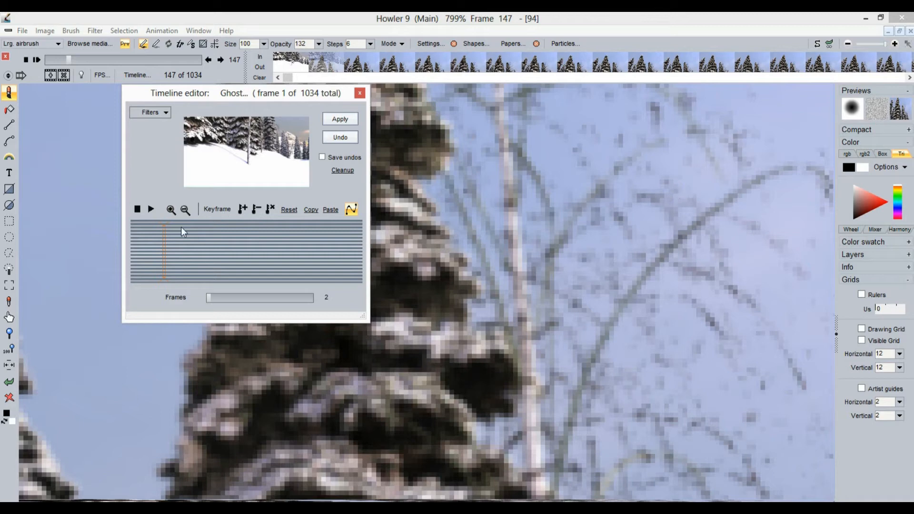
Apply the Ghost filter again with 3 frames and play back the animation
{"action": "mouse_move", "coordinate": [156, 244]}
{"action": "left_mouse_down"}
{"action": "mouse_move", "coordinate": [167, 244]}
{"action": "mouse_move", "coordinate": [156, 244]}
{"action": "left_mouse_up"}
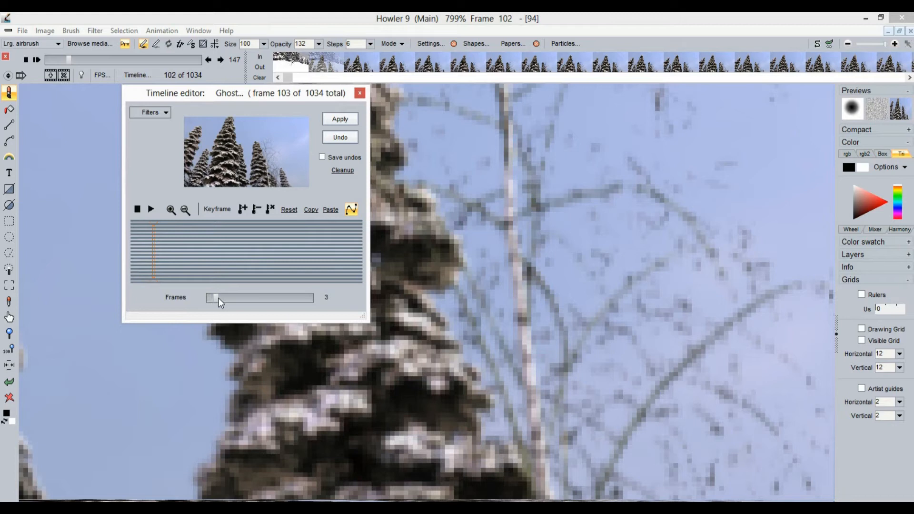
{"action": "left_click", "coordinate": [339, 119]}
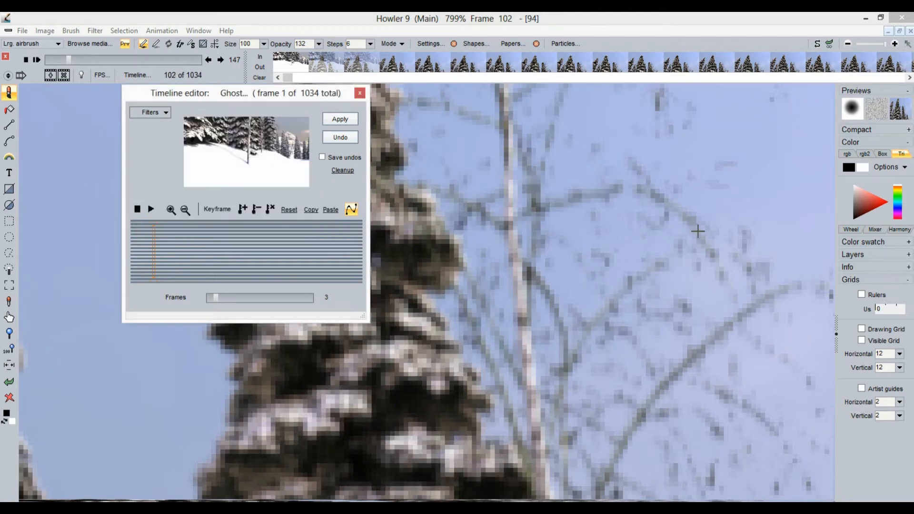
{"action": "left_click", "coordinate": [151, 210]}
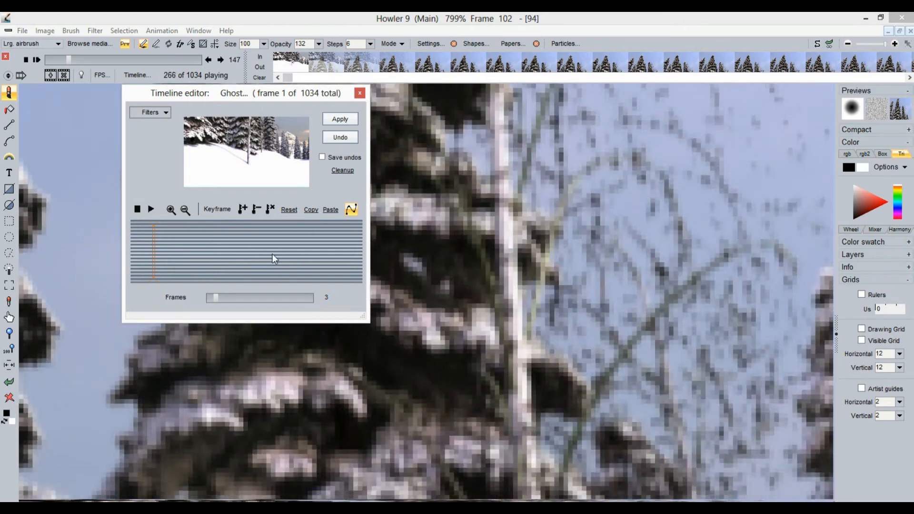
Close the timeline editor, view the whole image and scrub through the ghosted animation back to its start
{"action": "left_click_drag", "start_coordinate": [651, 189], "coordinate": [524, 271]}
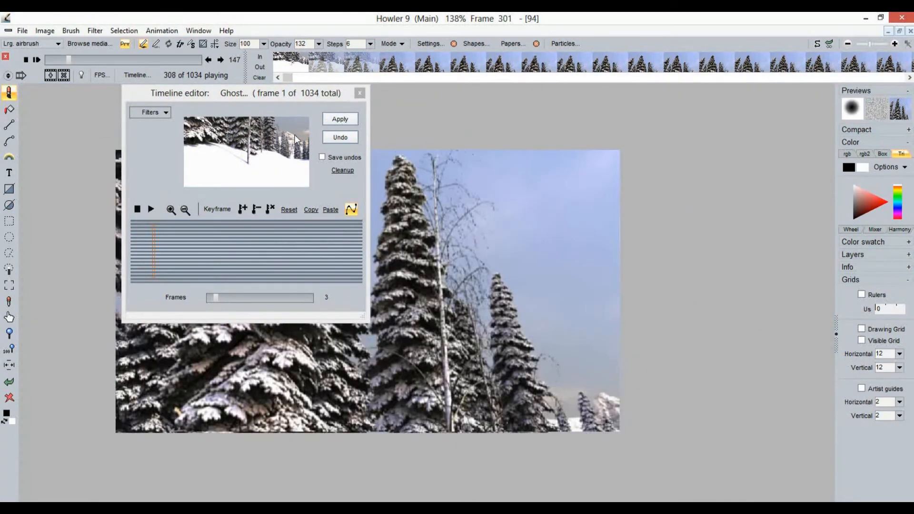
{"action": "left_click", "coordinate": [359, 93]}
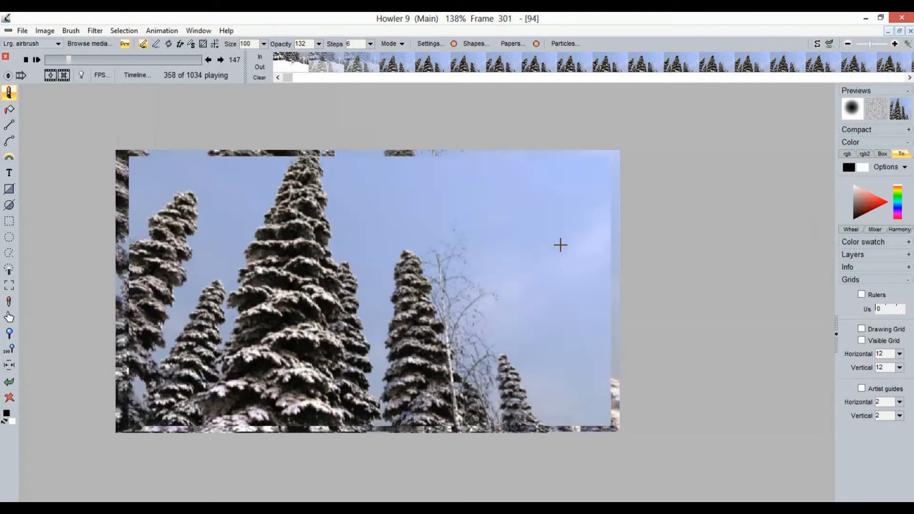
{"action": "left_click_drag", "start_coordinate": [560, 244], "coordinate": [532, 255]}
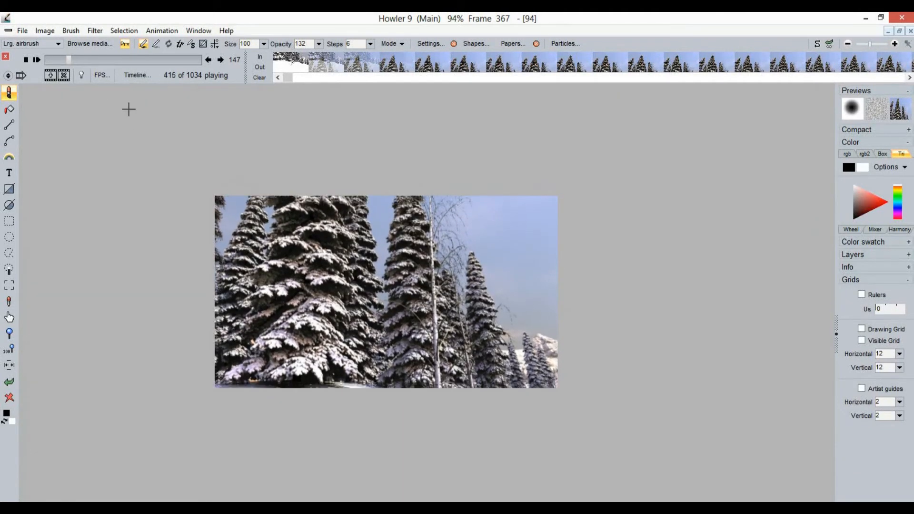
{"action": "left_click_drag", "start_coordinate": [59, 59], "coordinate": [143, 63]}
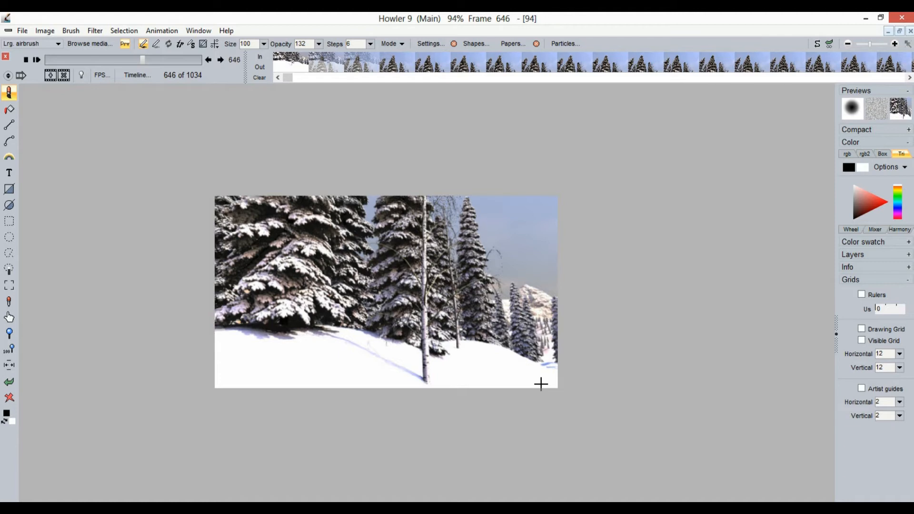
{"action": "left_click_drag", "start_coordinate": [138, 55], "coordinate": [47, 56]}
Reverse the order of the animation's frames and play it
{"action": "right_click", "coordinate": [357, 58]}
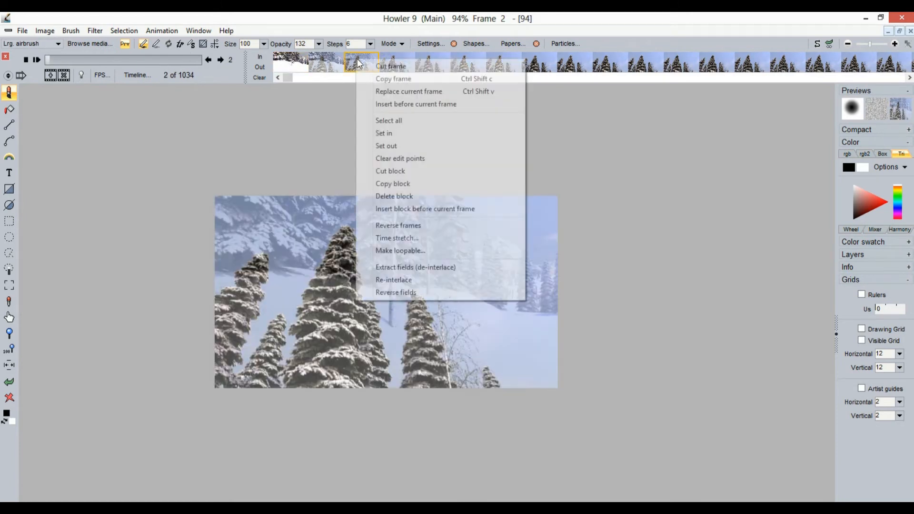
{"action": "left_click", "coordinate": [410, 225]}
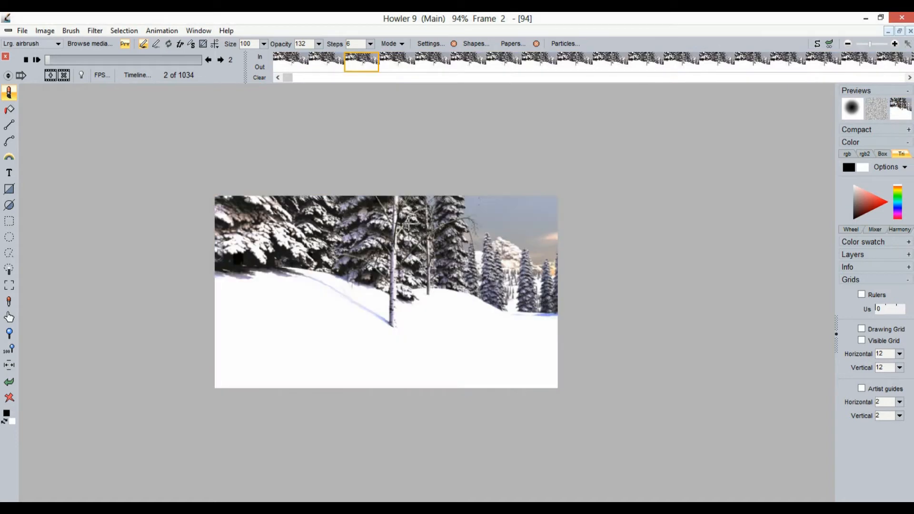
{"action": "left_click", "coordinate": [36, 59]}
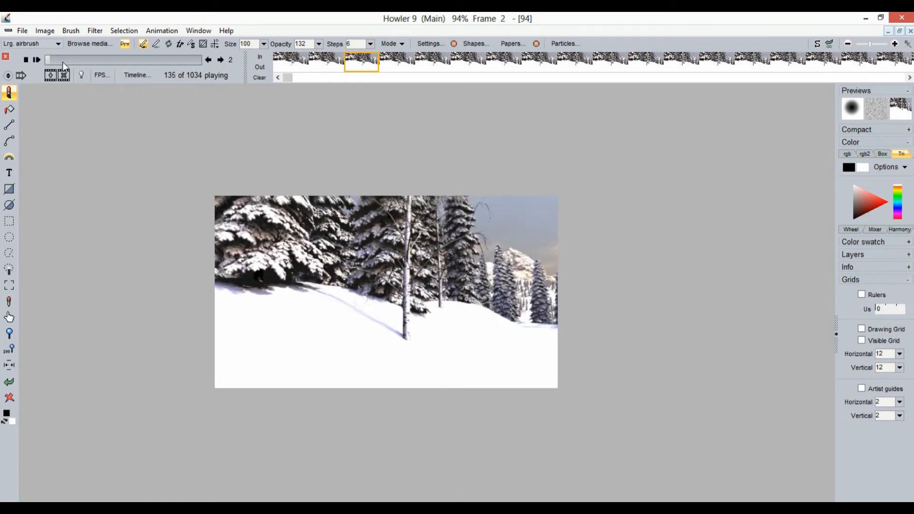
Scrub and play the reversed animation from its start, ending at frame 963
{"action": "mouse_move", "coordinate": [54, 59]}
{"action": "left_mouse_down"}
{"action": "mouse_move", "coordinate": [83, 59]}
{"action": "mouse_move", "coordinate": [44, 65]}
{"action": "left_mouse_up"}
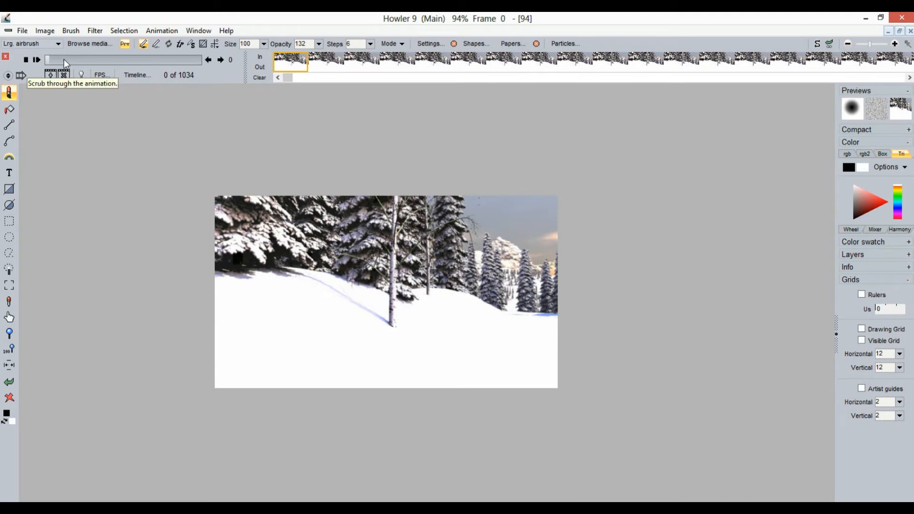
{"action": "left_click_drag", "start_coordinate": [64, 59], "coordinate": [19, 66]}
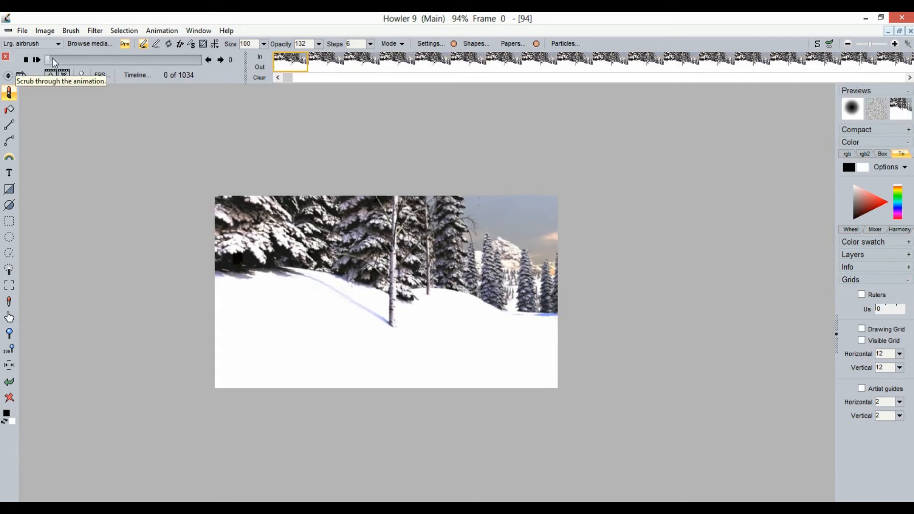
{"action": "mouse_move", "coordinate": [62, 57]}
{"action": "left_mouse_down"}
{"action": "mouse_move", "coordinate": [45, 56]}
{"action": "mouse_move", "coordinate": [200, 55]}
{"action": "mouse_move", "coordinate": [46, 59]}
{"action": "left_mouse_up"}
{"action": "left_click", "coordinate": [37, 59]}
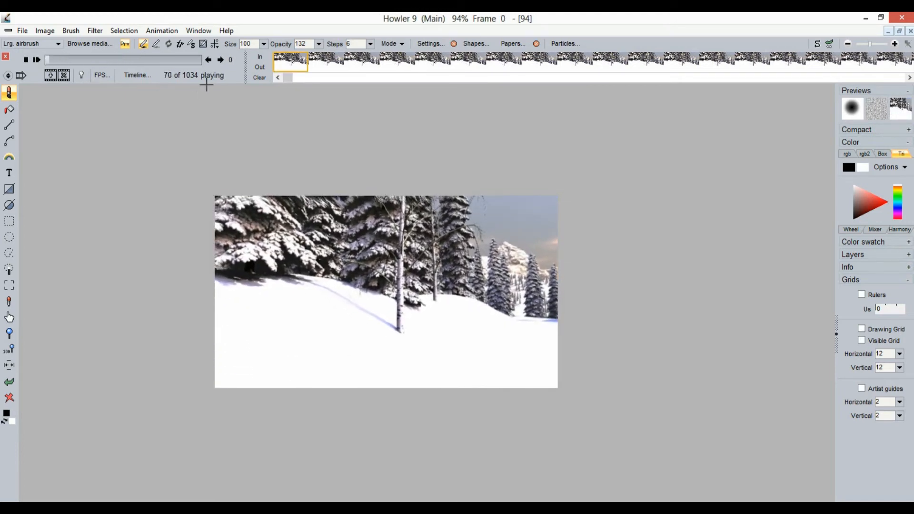
{"action": "left_click_drag", "start_coordinate": [73, 60], "coordinate": [188, 61]}
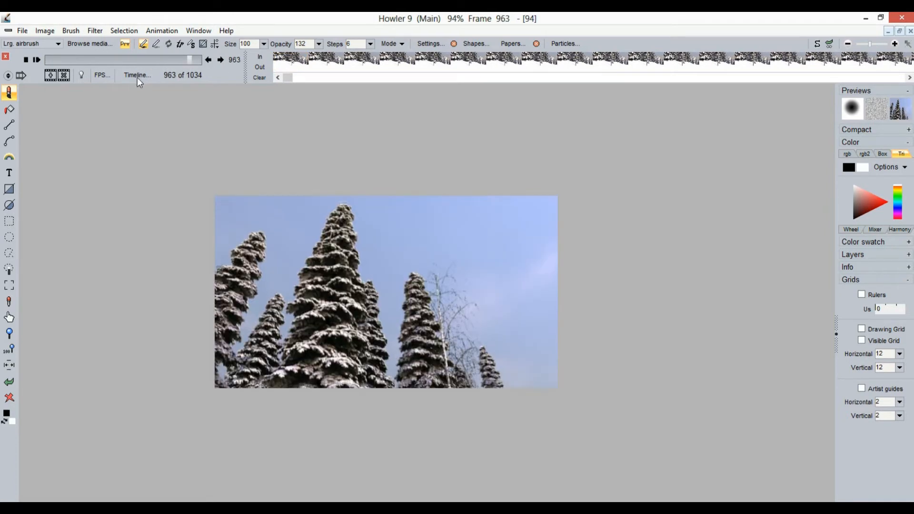
Load the animated Lens flare filter in the timeline editor and place its center in the sky at about X 68, Y 16
{"action": "left_click", "coordinate": [135, 75]}
{"action": "left_click_drag", "start_coordinate": [187, 102], "coordinate": [110, 113]}
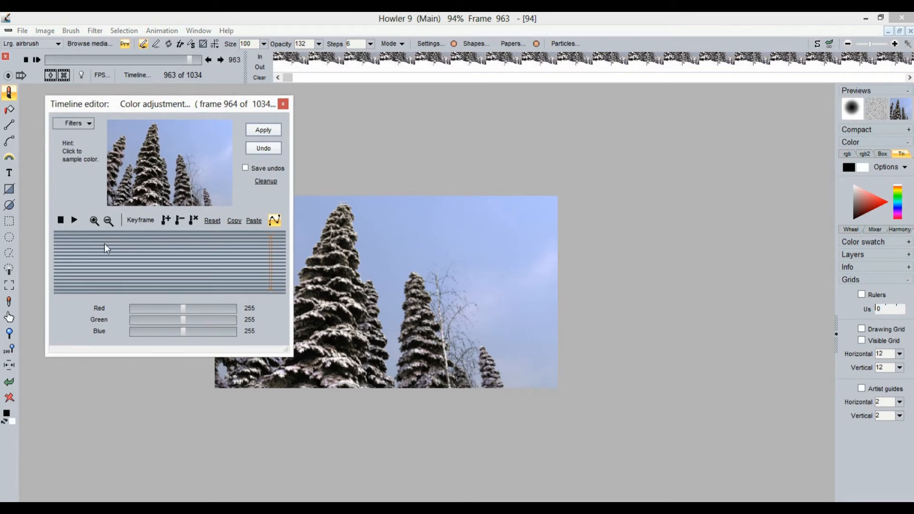
{"action": "left_click", "coordinate": [88, 123]}
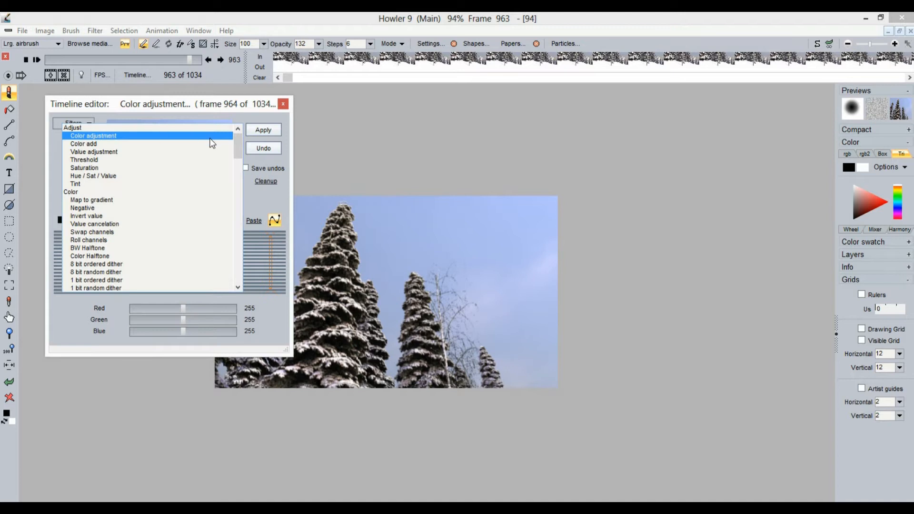
{"action": "left_click_drag", "start_coordinate": [241, 147], "coordinate": [233, 295]}
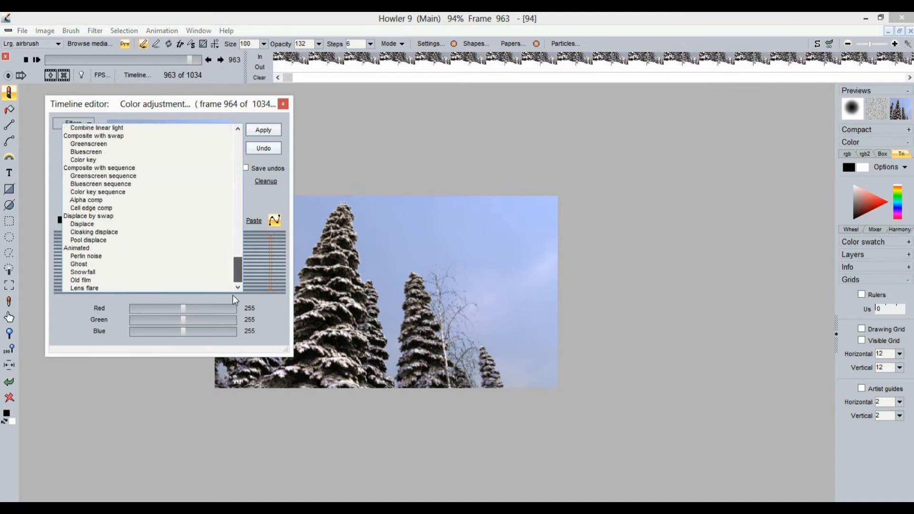
{"action": "left_click", "coordinate": [87, 288]}
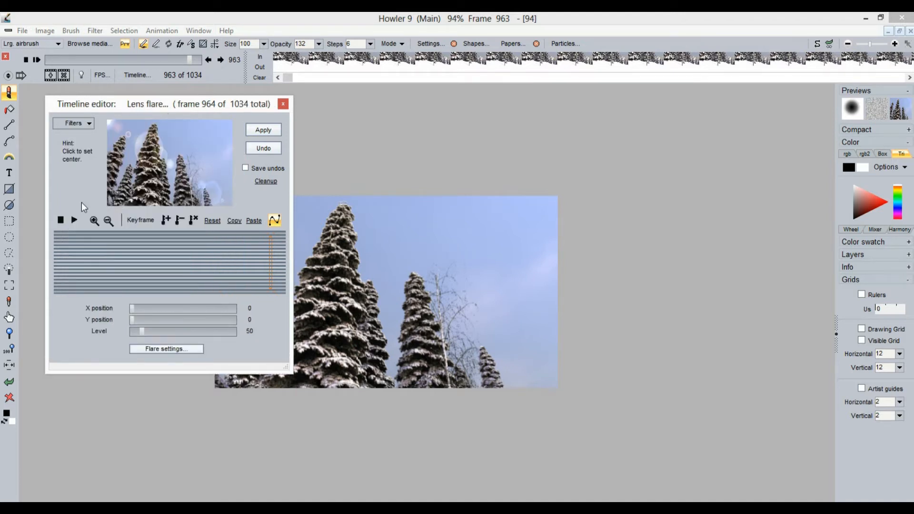
{"action": "left_click_drag", "start_coordinate": [161, 139], "coordinate": [192, 133]}
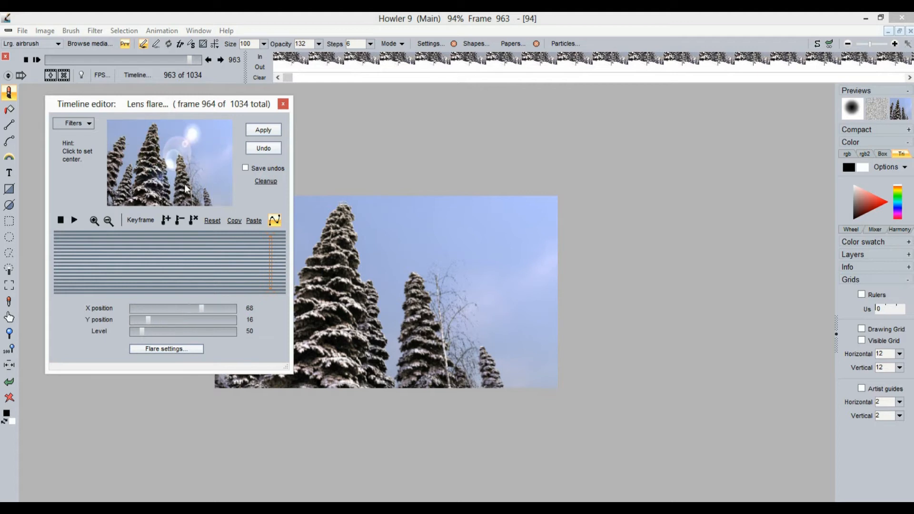
Open the flare settings and try the fiery orange, white-blue star and cyan presets at different sky positions
{"action": "left_click", "coordinate": [160, 350]}
{"action": "left_click_drag", "start_coordinate": [332, 179], "coordinate": [430, 109]}
{"action": "left_click", "coordinate": [604, 198]}
{"action": "left_click", "coordinate": [205, 129]}
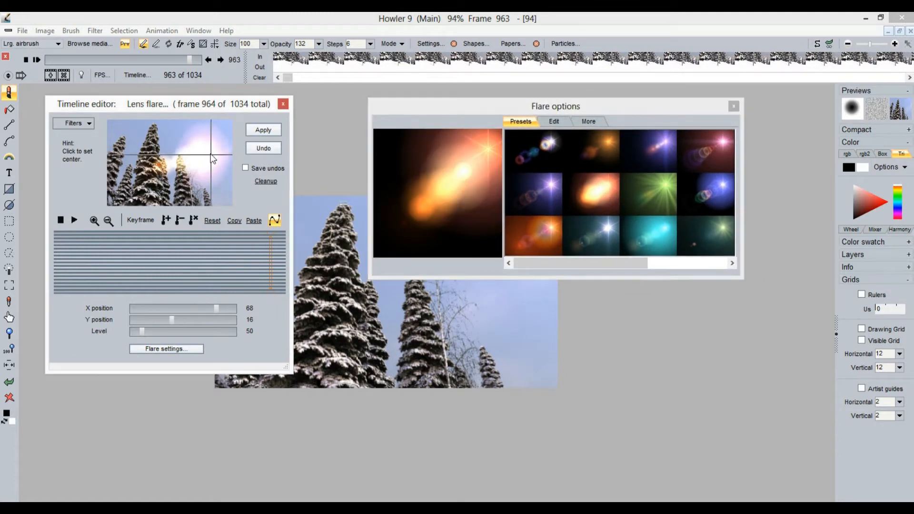
{"action": "left_click", "coordinate": [656, 232]}
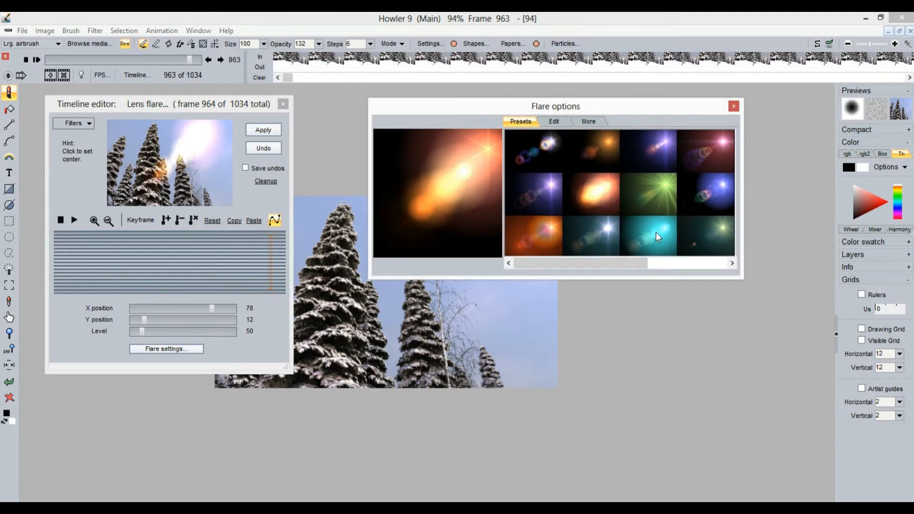
{"action": "left_click", "coordinate": [600, 225]}
{"action": "left_click", "coordinate": [196, 150]}
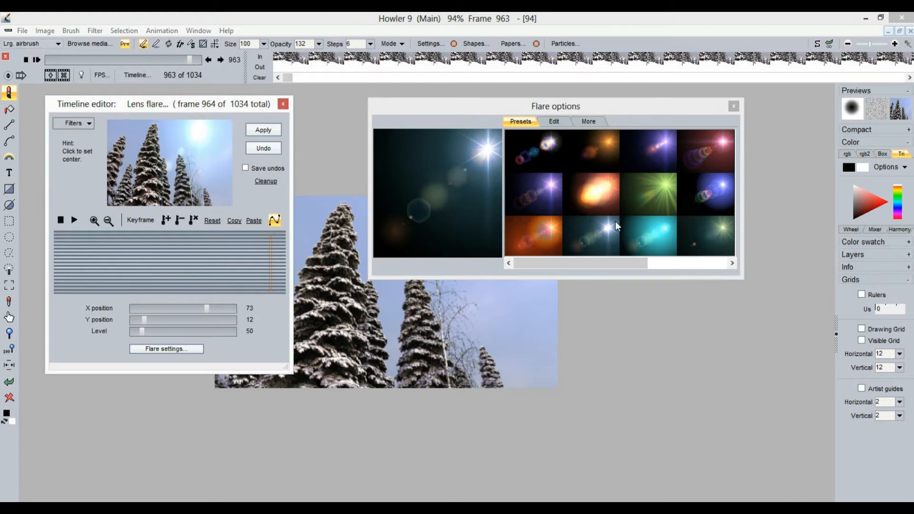
{"action": "left_click", "coordinate": [612, 235]}
{"action": "left_click", "coordinate": [655, 232]}
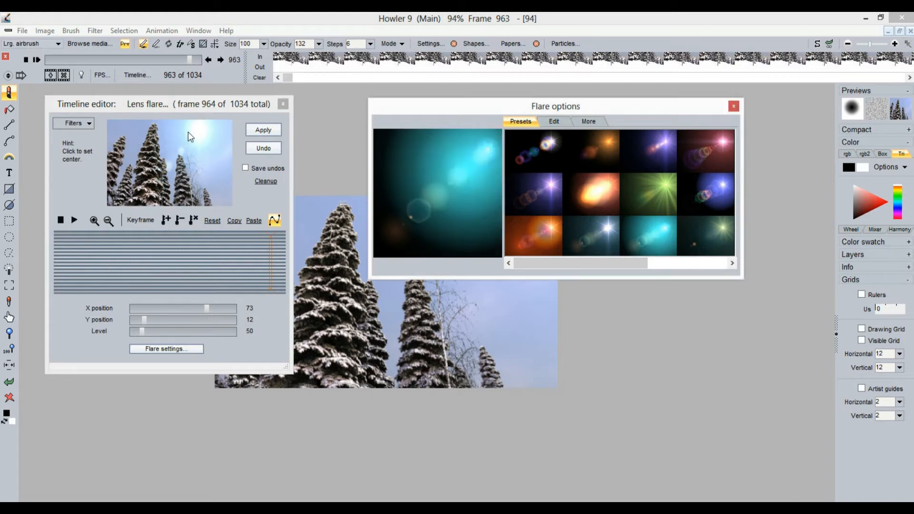
{"action": "left_click", "coordinate": [211, 129]}
Choose the dark teal preset with the small star, reduce the level to 44 and center the flare at about X 73, Y 18
{"action": "left_click", "coordinate": [698, 235]}
{"action": "left_click", "coordinate": [213, 135]}
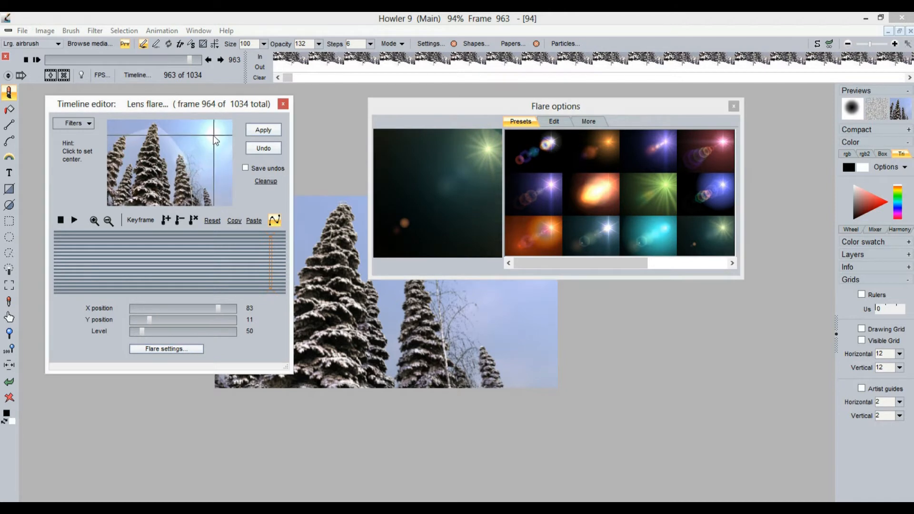
{"action": "left_click", "coordinate": [207, 136]}
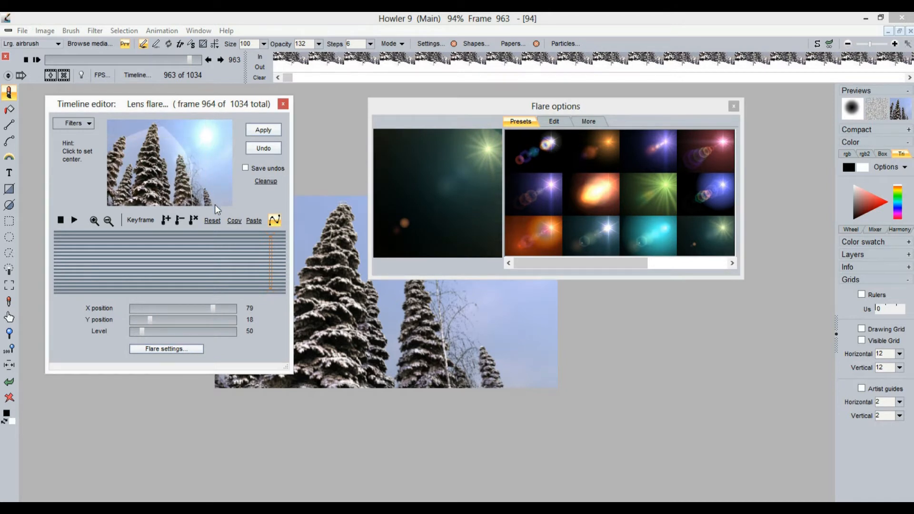
{"action": "mouse_move", "coordinate": [142, 331]}
{"action": "left_mouse_down"}
{"action": "mouse_move", "coordinate": [156, 335]}
{"action": "mouse_move", "coordinate": [141, 335]}
{"action": "left_mouse_up"}
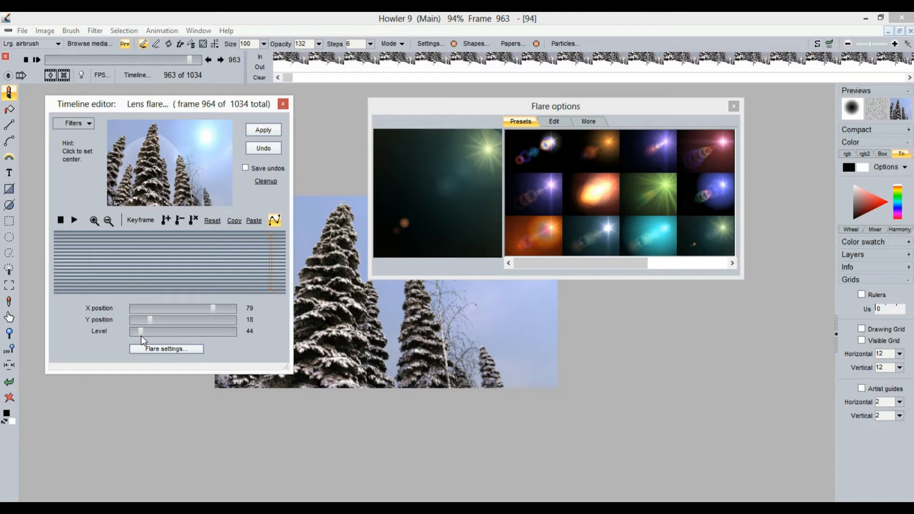
{"action": "left_click", "coordinate": [199, 136]}
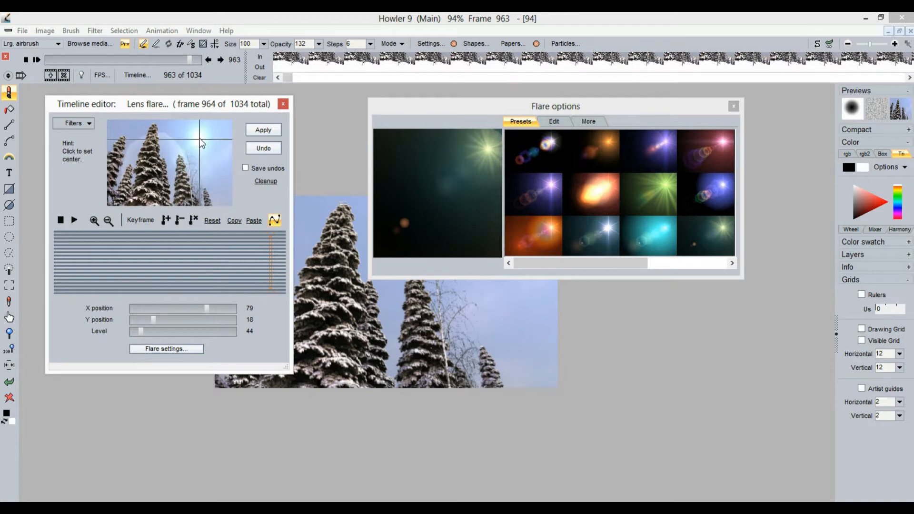
Add a lens flare keyframe at frame 28 with X position 89, Y position -17 and level 0
{"action": "left_click_drag", "start_coordinate": [222, 257], "coordinate": [59, 250]}
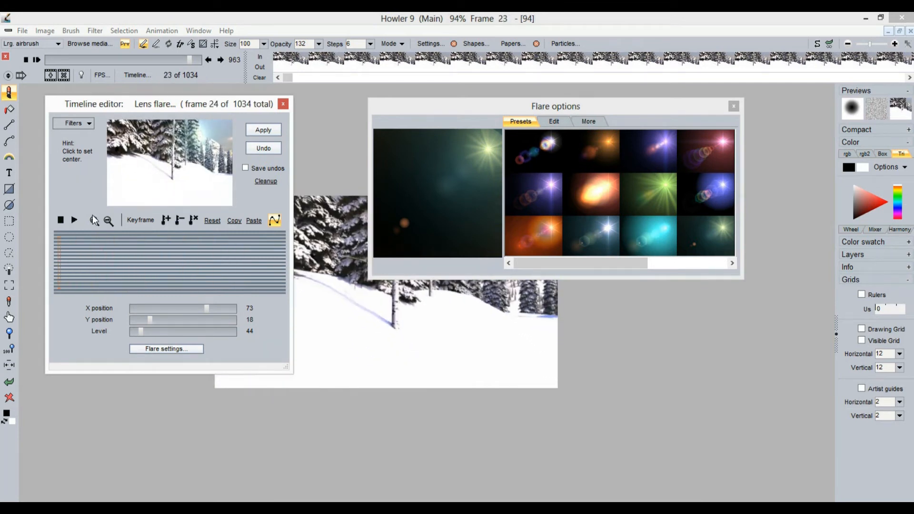
{"action": "left_click", "coordinate": [218, 127]}
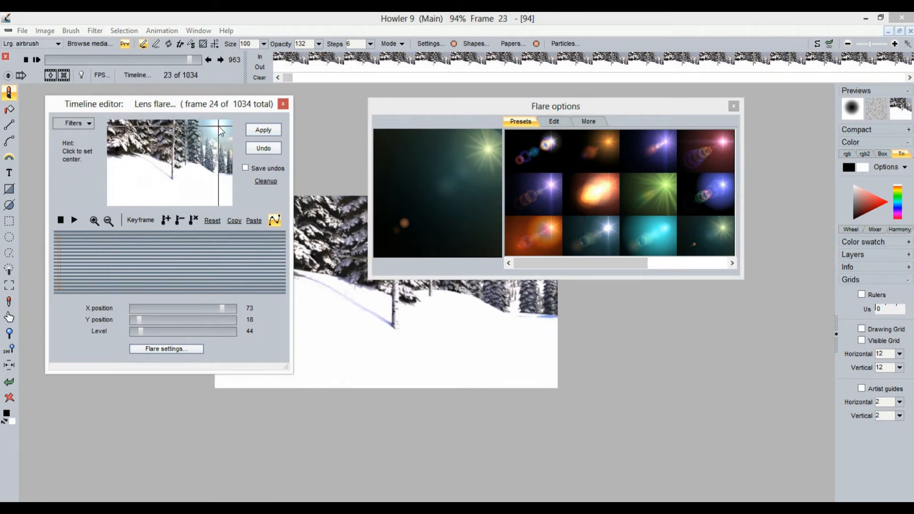
{"action": "left_click", "coordinate": [219, 128]}
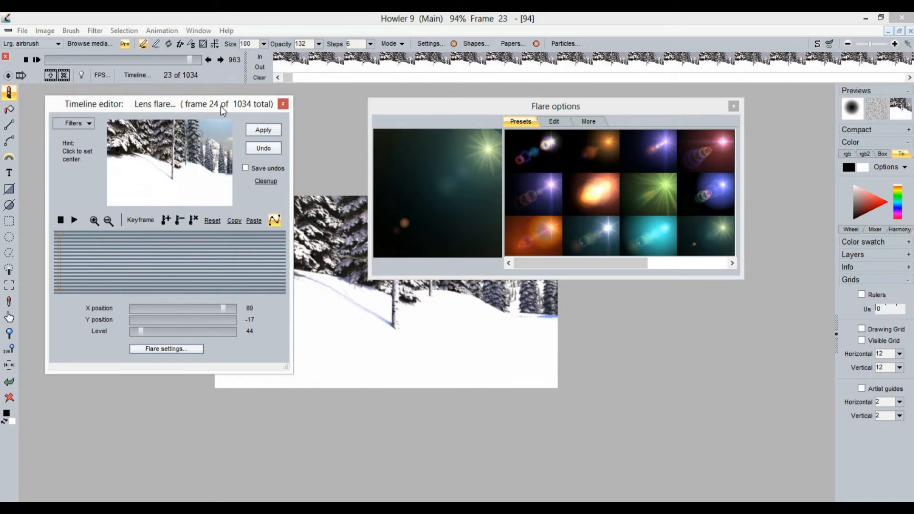
{"action": "left_click_drag", "start_coordinate": [149, 330], "coordinate": [108, 335]}
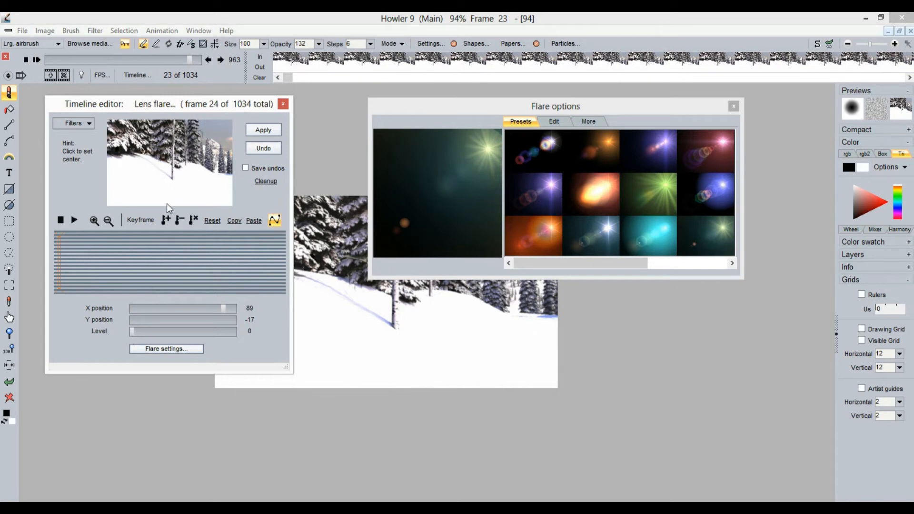
{"action": "mouse_move", "coordinate": [55, 257]}
{"action": "left_mouse_down"}
{"action": "mouse_move", "coordinate": [121, 250]}
{"action": "mouse_move", "coordinate": [62, 264]}
{"action": "left_mouse_up"}
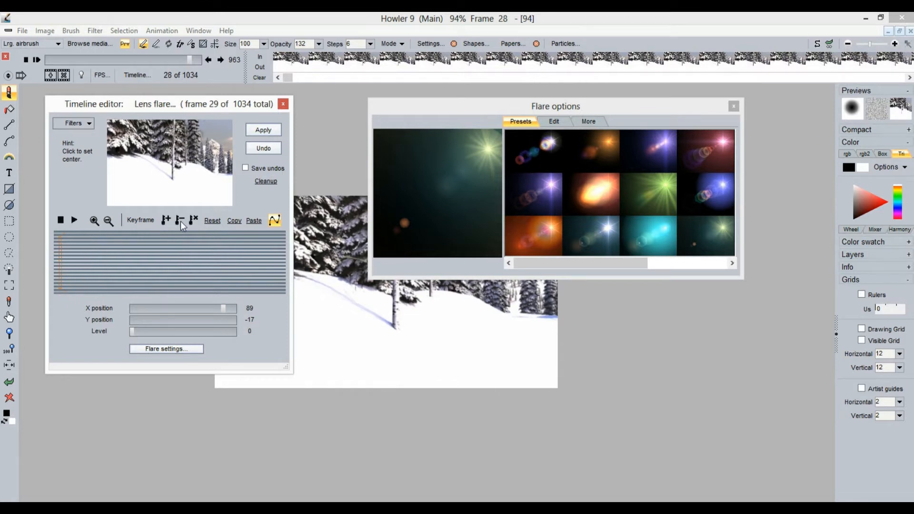
{"action": "left_click", "coordinate": [164, 219]}
Add a lens flare keyframe at frame 76 with X position 83, Y position -12 and level 25
{"action": "left_click_drag", "start_coordinate": [67, 240], "coordinate": [71, 240]}
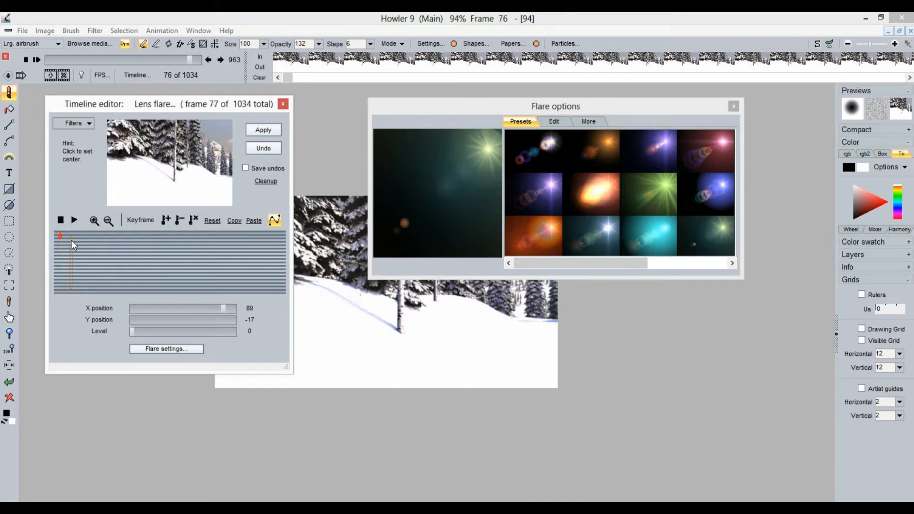
{"action": "left_click", "coordinate": [213, 118]}
{"action": "left_click_drag", "start_coordinate": [144, 328], "coordinate": [138, 333]}
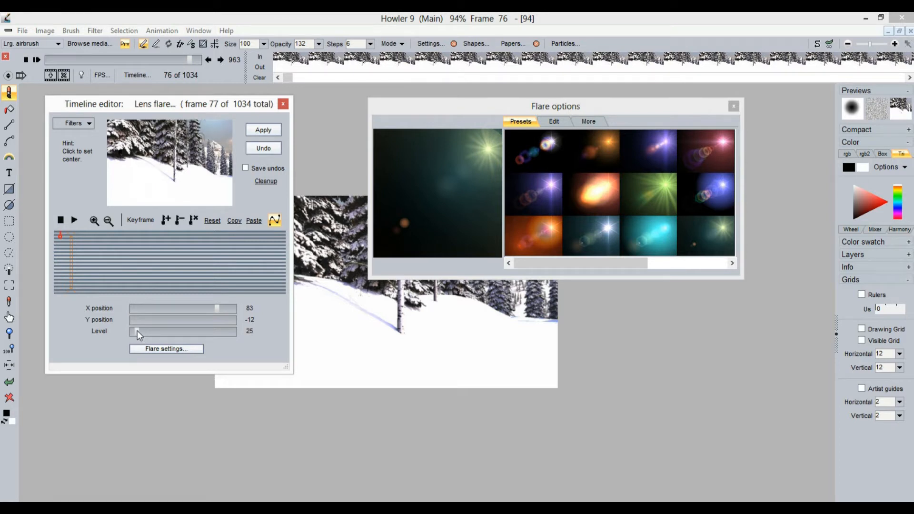
{"action": "left_click", "coordinate": [167, 219]}
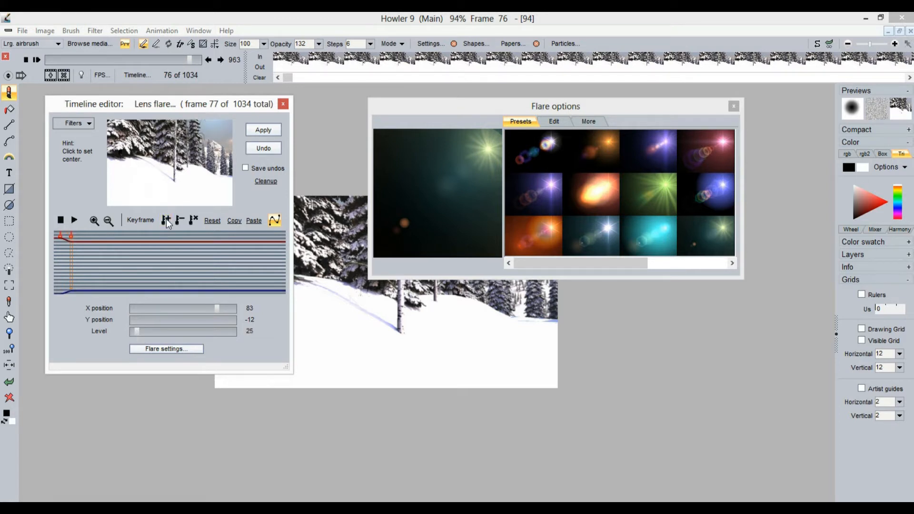
Widen the timeline editor and add a lens flare keyframe at frame 147 with X position 83 and Y position -6
{"action": "left_click", "coordinate": [81, 240]}
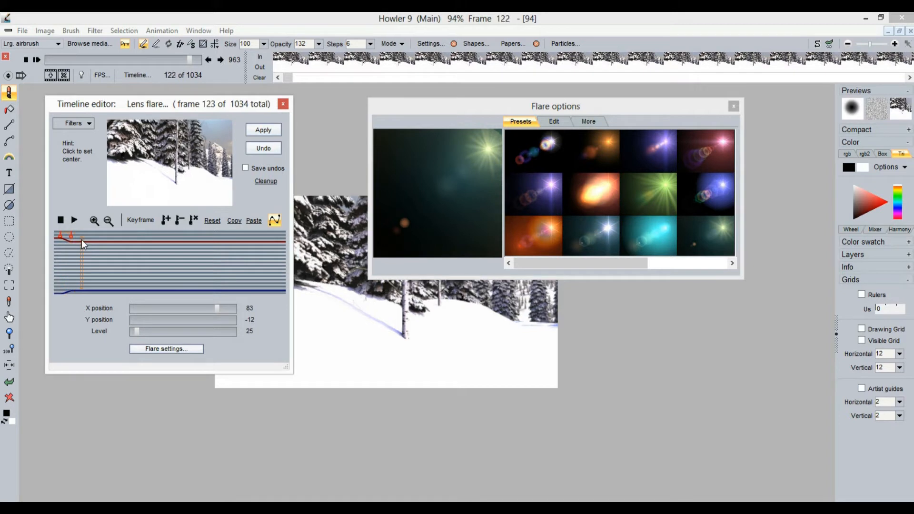
{"action": "left_click_drag", "start_coordinate": [291, 246], "coordinate": [747, 247]}
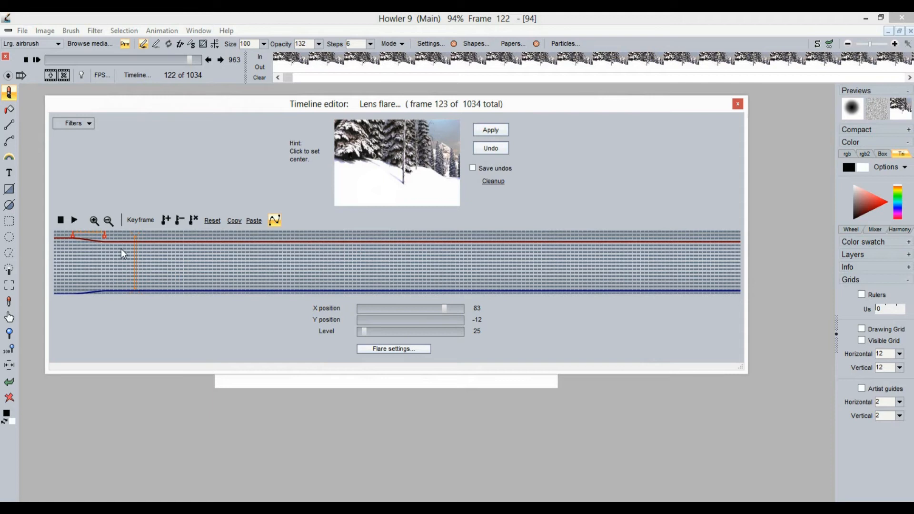
{"action": "left_click", "coordinate": [94, 220]}
{"action": "left_click", "coordinate": [93, 220]}
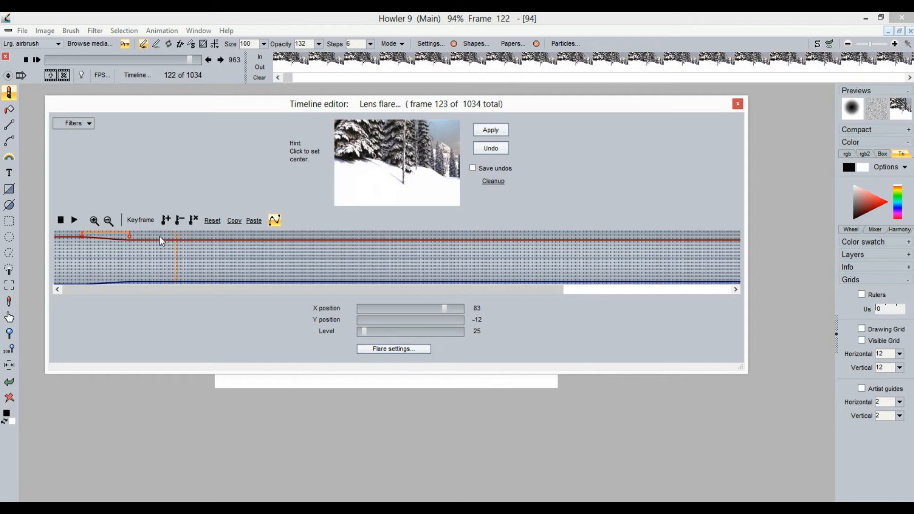
{"action": "left_click_drag", "start_coordinate": [178, 237], "coordinate": [201, 238]}
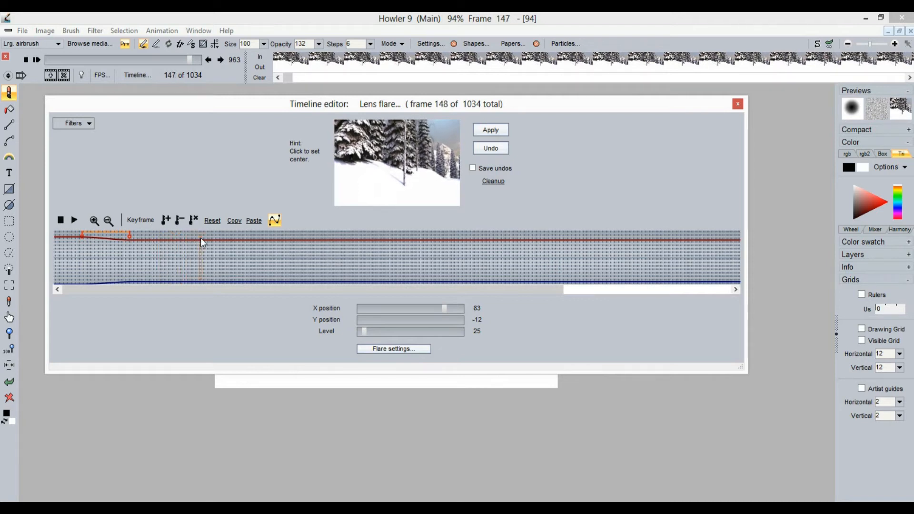
{"action": "left_click_drag", "start_coordinate": [442, 122], "coordinate": [428, 139]}
{"action": "left_click", "coordinate": [170, 222]}
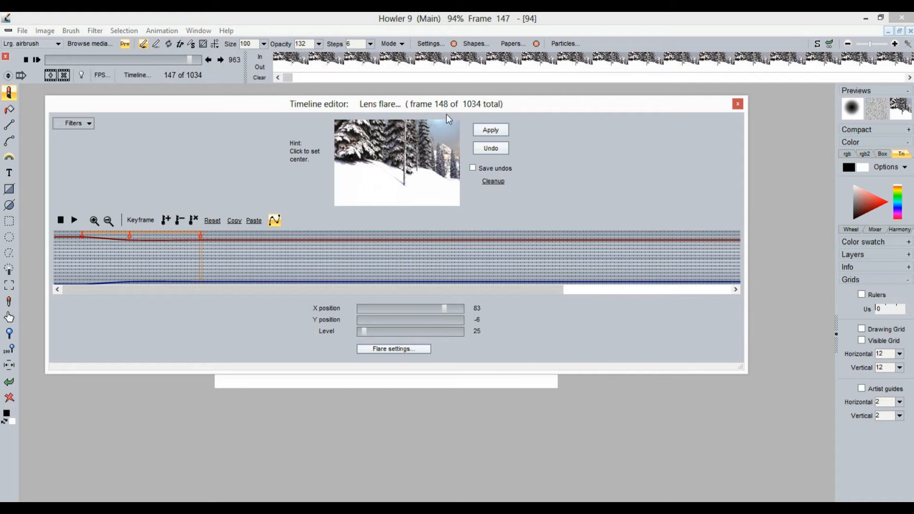
Add a lens flare keyframe at frame 256 with X position 86, Y position 6 and level 63
{"action": "left_click", "coordinate": [257, 259]}
{"action": "left_click", "coordinate": [311, 265]}
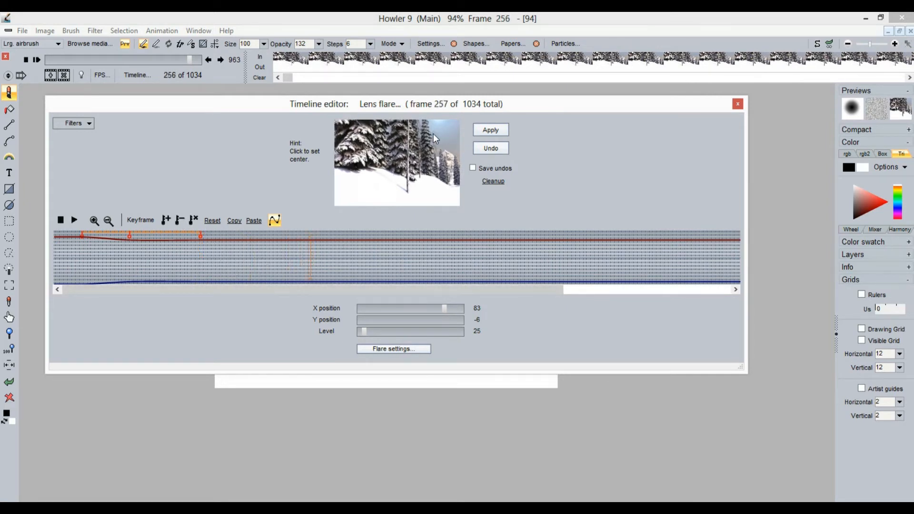
{"action": "left_click", "coordinate": [442, 125]}
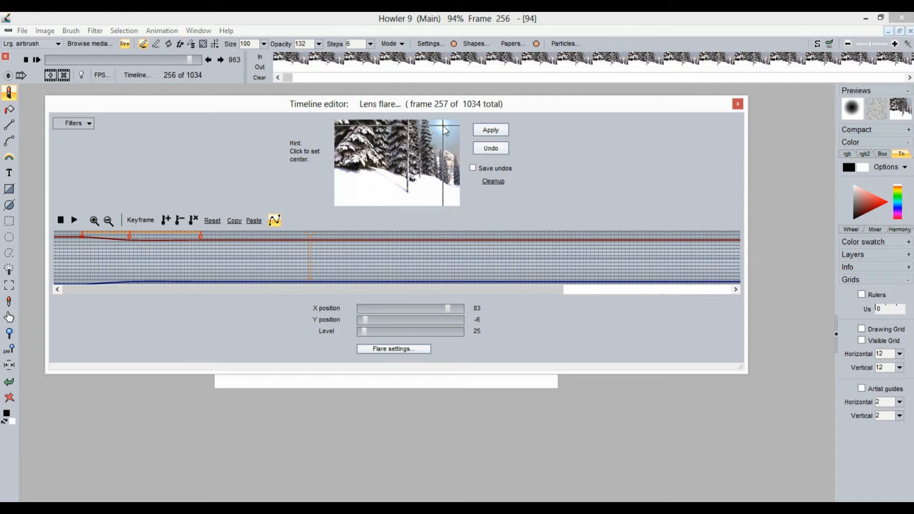
{"action": "left_click_drag", "start_coordinate": [372, 333], "coordinate": [372, 333]}
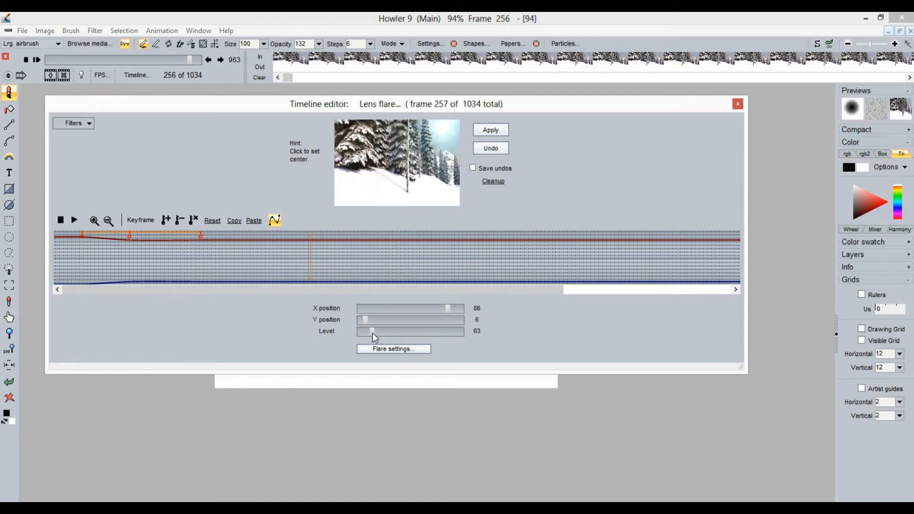
{"action": "left_click", "coordinate": [166, 220]}
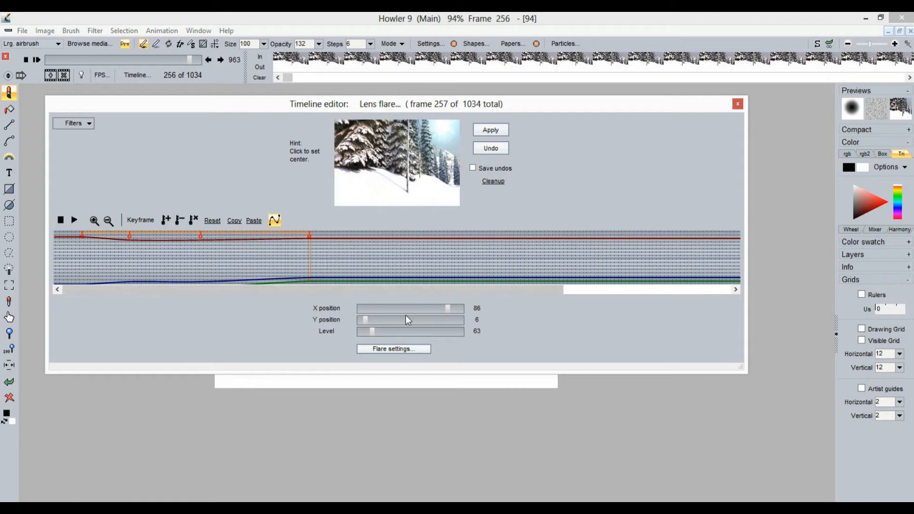
Add a lens flare keyframe at frame 482 with X position 91, Y position 32 and level 88
{"action": "left_click_drag", "start_coordinate": [324, 234], "coordinate": [536, 241]}
{"action": "left_click", "coordinate": [450, 150]}
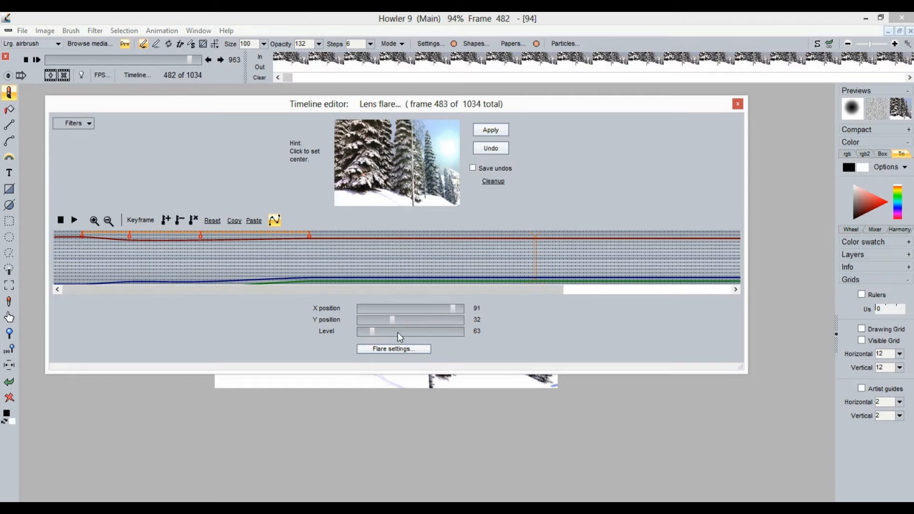
{"action": "left_click", "coordinate": [379, 332]}
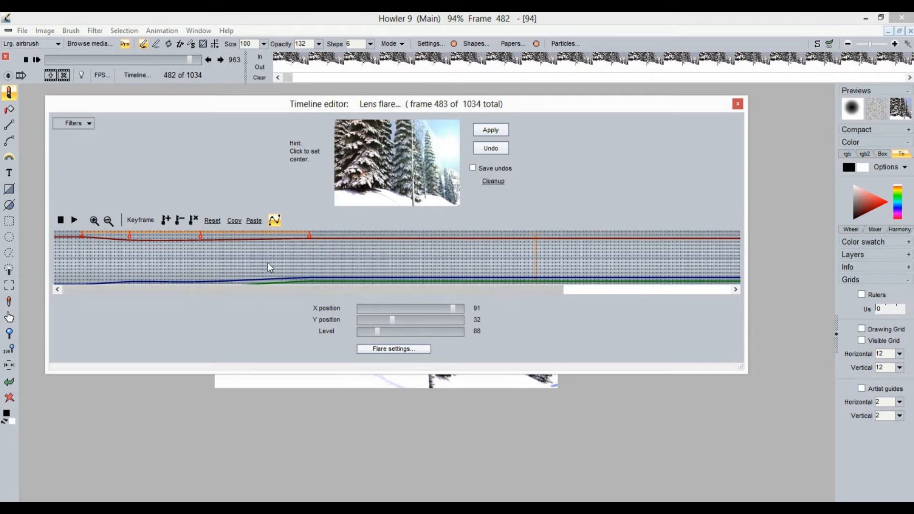
{"action": "left_click", "coordinate": [166, 221]}
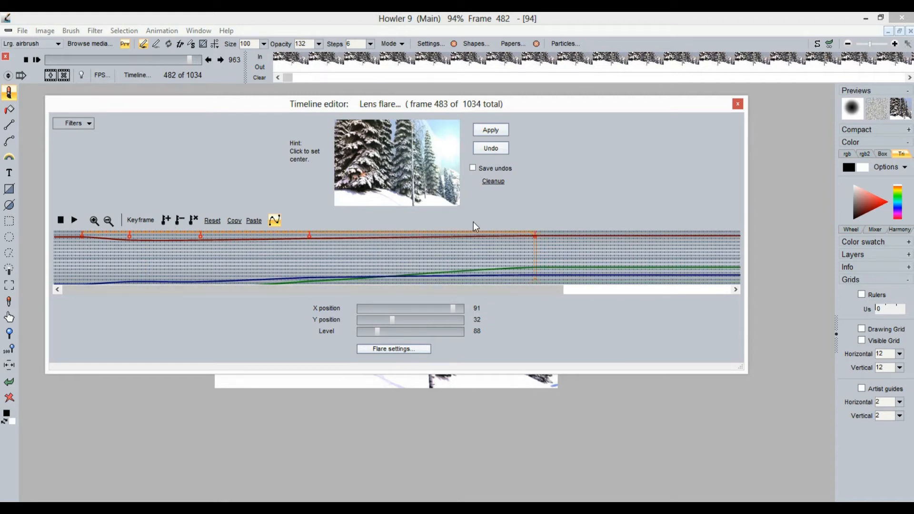
Add a lens flare keyframe at frame 681 with X position 92, Y position 51 and level 86
{"action": "left_click_drag", "start_coordinate": [551, 290], "coordinate": [714, 296]}
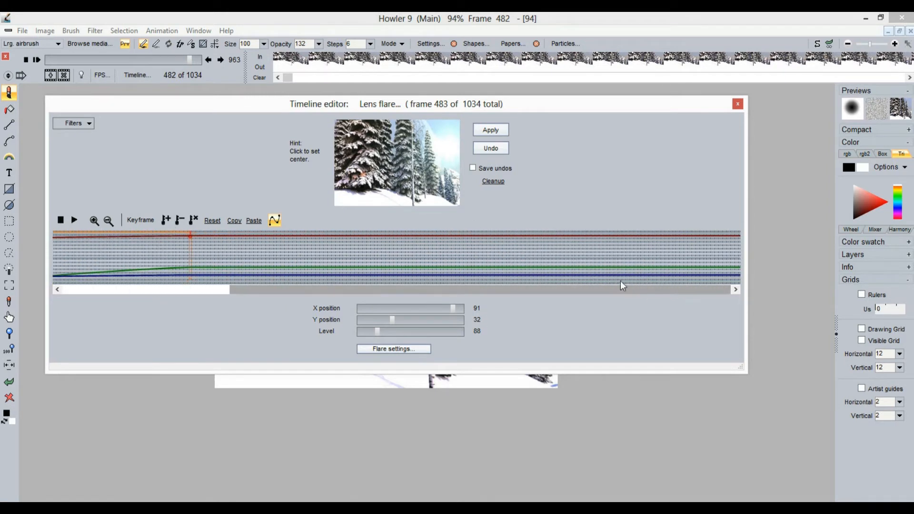
{"action": "left_click_drag", "start_coordinate": [202, 239], "coordinate": [396, 257]}
{"action": "left_click_drag", "start_coordinate": [452, 179], "coordinate": [454, 174]}
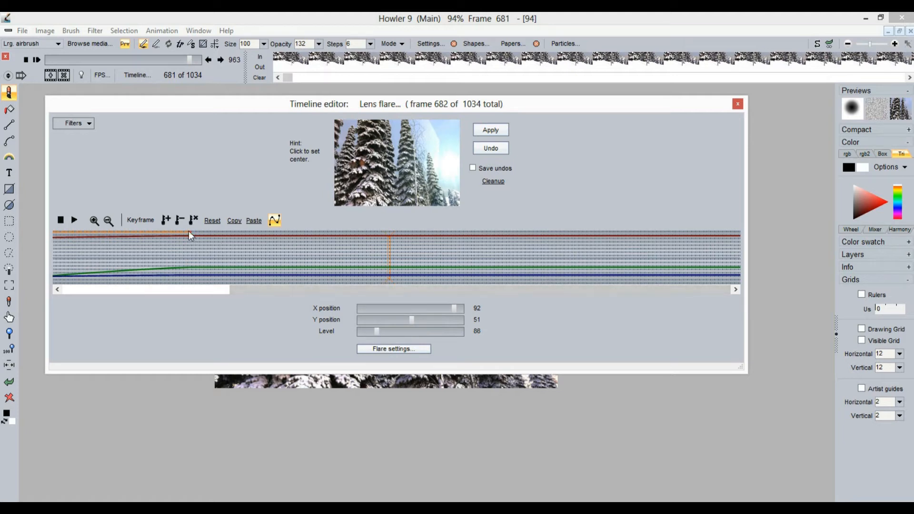
{"action": "left_click", "coordinate": [165, 216]}
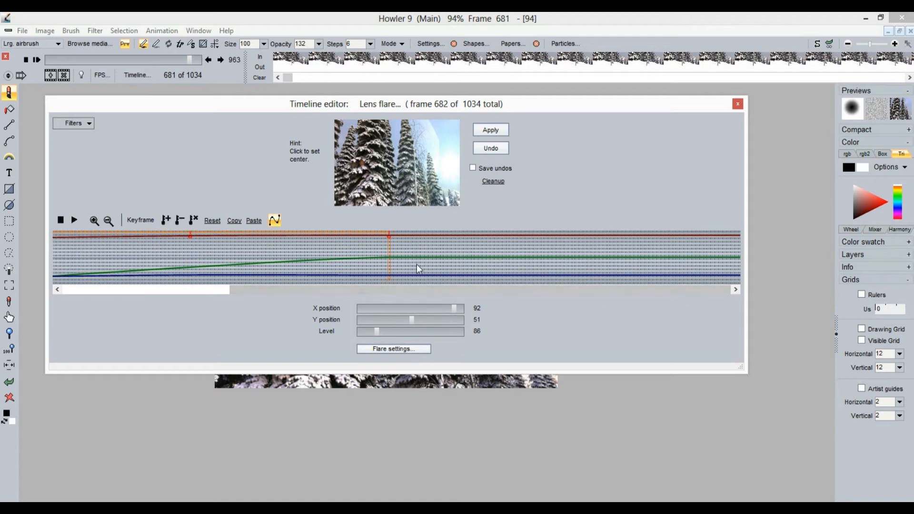
Add a lens flare keyframe at frame 888 with X position 97, Y position 101 and level 55
{"action": "left_click_drag", "start_coordinate": [412, 273], "coordinate": [595, 250]}
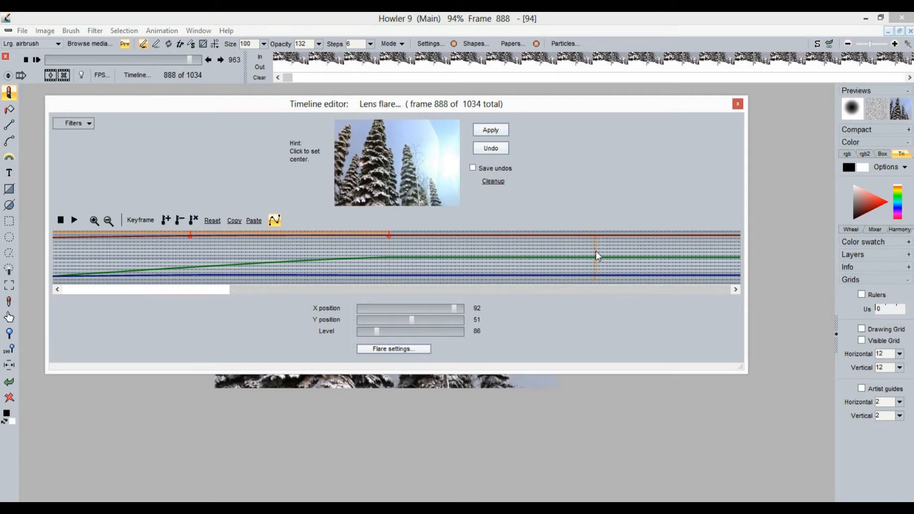
{"action": "left_click_drag", "start_coordinate": [459, 210], "coordinate": [457, 222]}
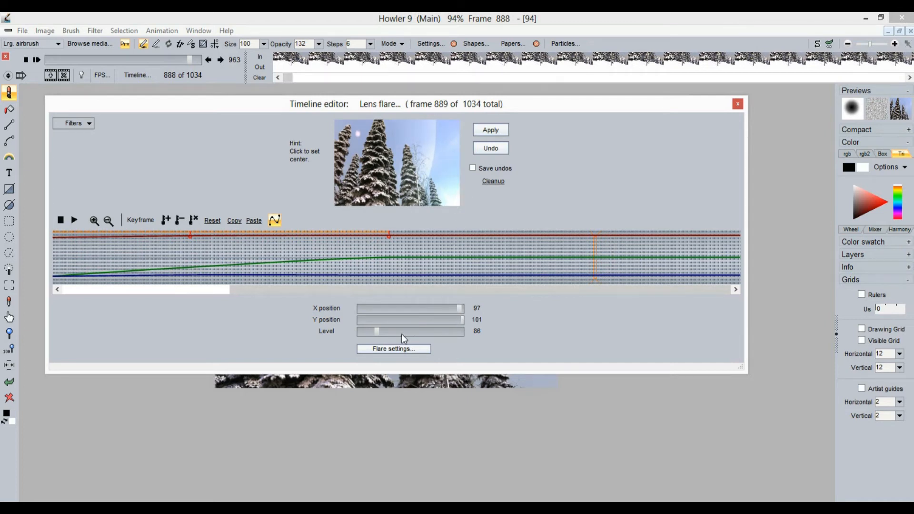
{"action": "left_click_drag", "start_coordinate": [372, 332], "coordinate": [372, 338]}
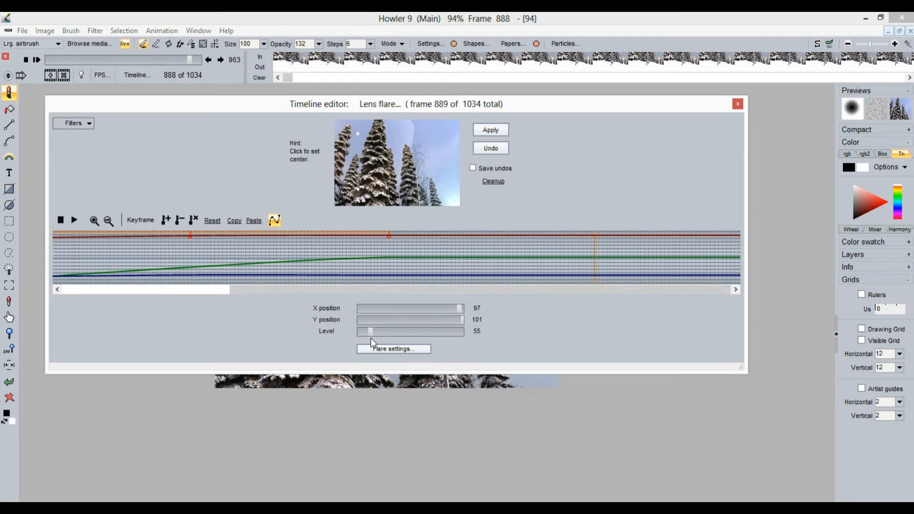
{"action": "left_click", "coordinate": [166, 220]}
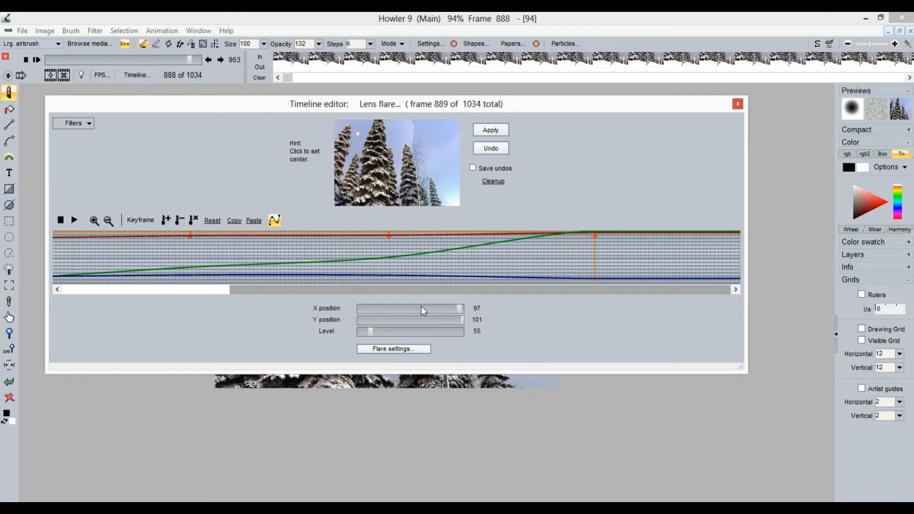
Add a lens flare keyframe at frame 1027 with X position 98, Y position 113 and level 22
{"action": "left_click_drag", "start_coordinate": [619, 249], "coordinate": [741, 250]}
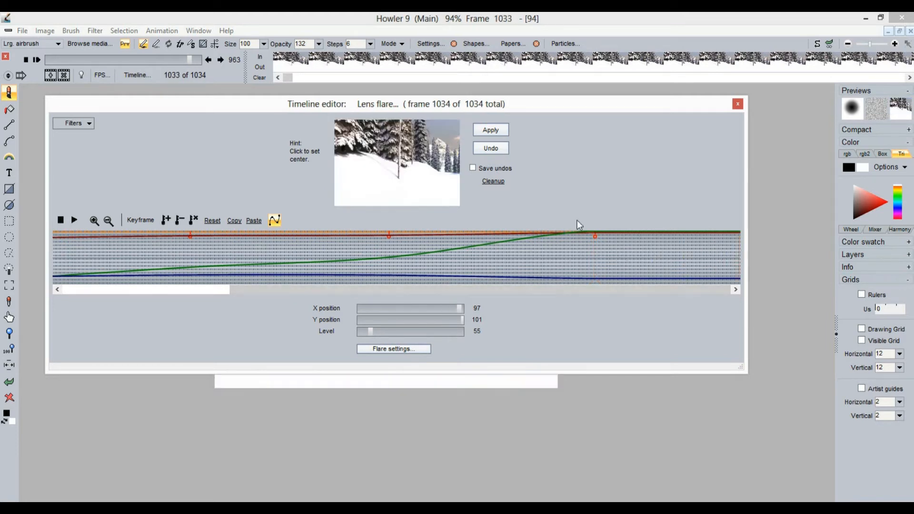
{"action": "left_click_drag", "start_coordinate": [672, 249], "coordinate": [735, 253]}
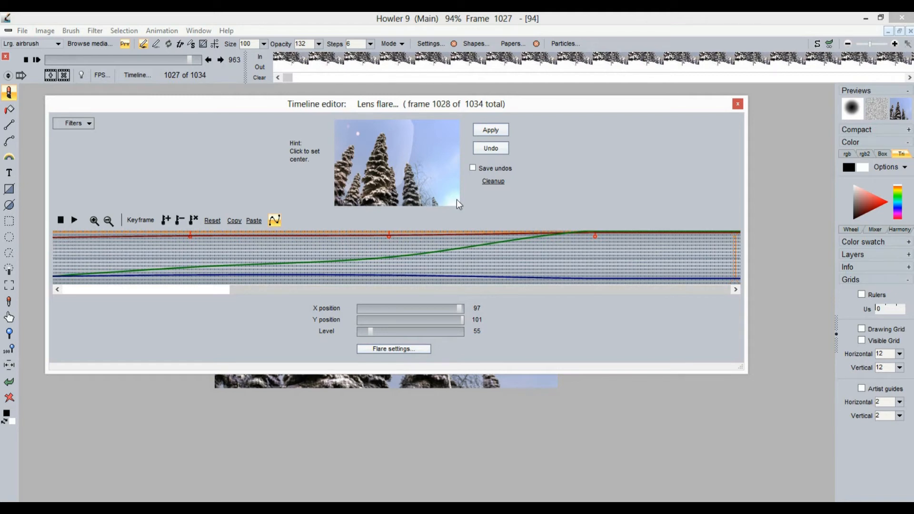
{"action": "left_click_drag", "start_coordinate": [457, 200], "coordinate": [457, 218]}
{"action": "left_click_drag", "start_coordinate": [368, 330], "coordinate": [364, 334]}
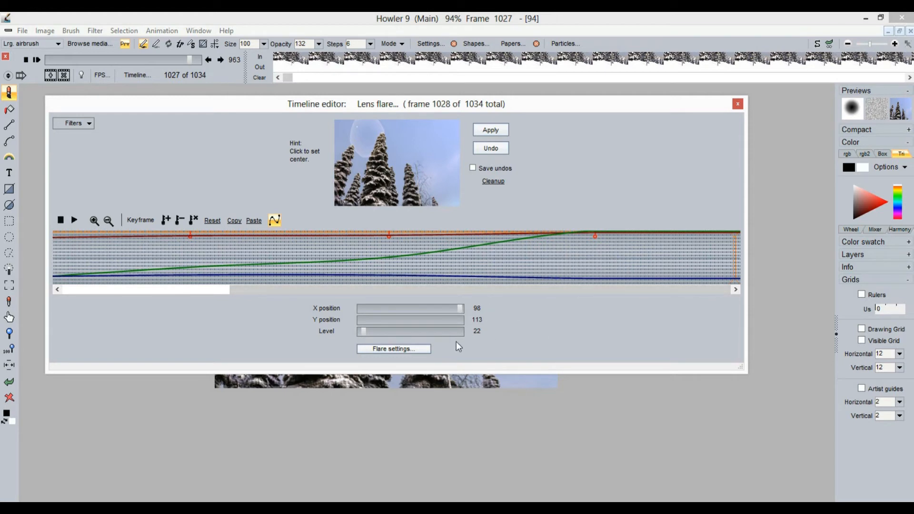
{"action": "left_click", "coordinate": [166, 221]}
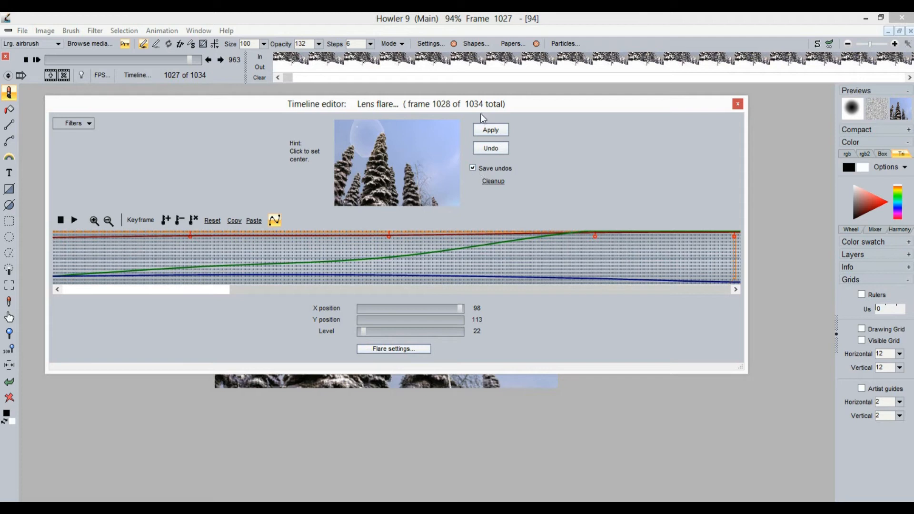
Apply the keyframed lens flare to the animation with undos saved and close the timeline editor
{"action": "left_click", "coordinate": [490, 129]}
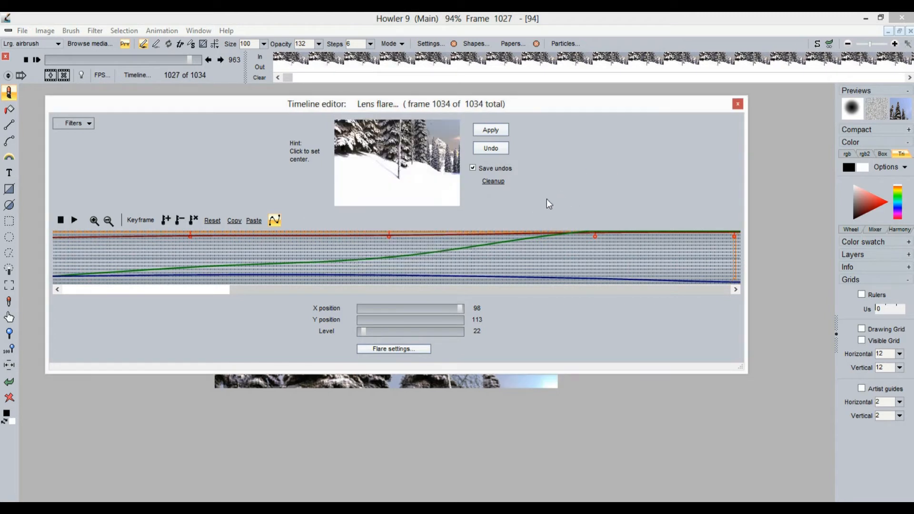
{"action": "left_click", "coordinate": [737, 104]}
Delete the last six frames of the animation, from frame 1033 back to frame 1028
{"action": "left_click", "coordinate": [280, 66]}
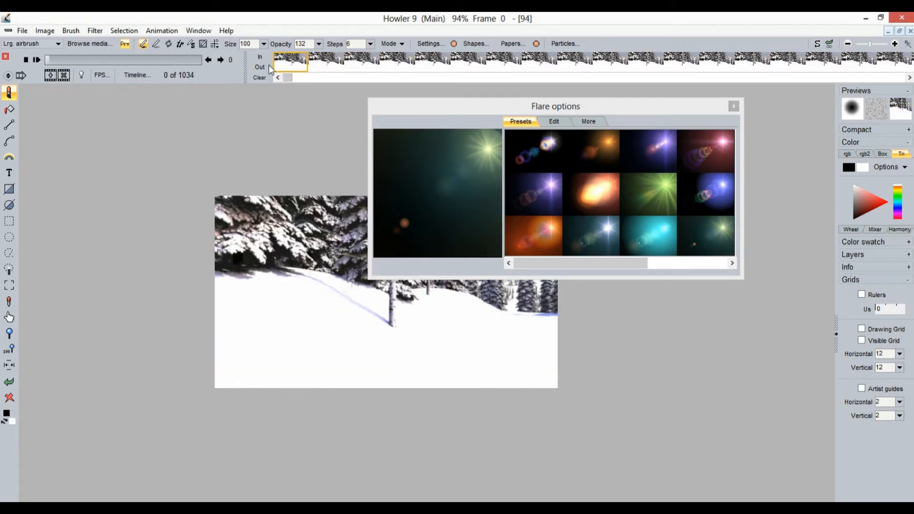
{"action": "left_click_drag", "start_coordinate": [288, 79], "coordinate": [893, 85]}
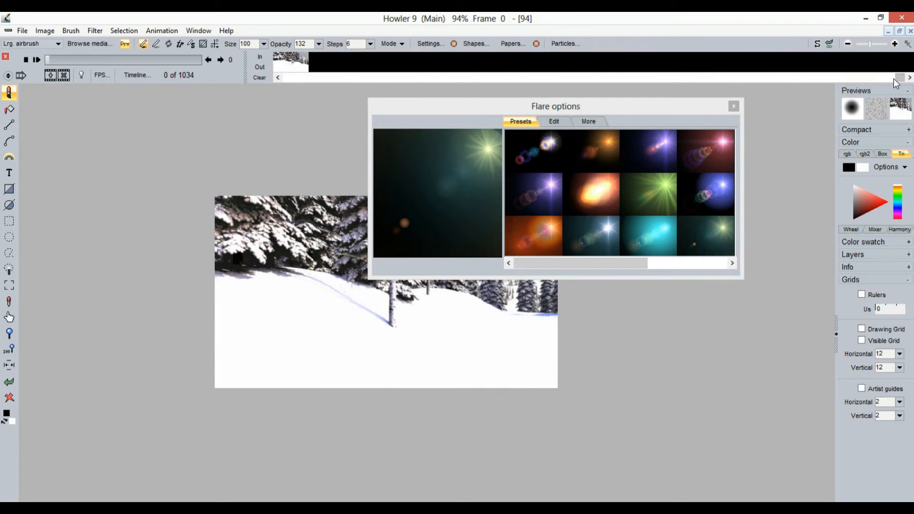
{"action": "left_click", "coordinate": [649, 57]}
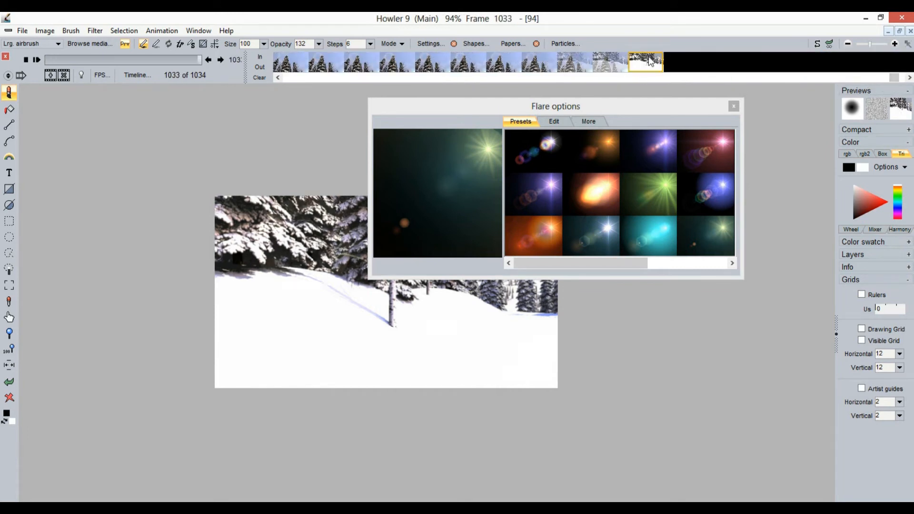
{"action": "left_click", "coordinate": [606, 61]}
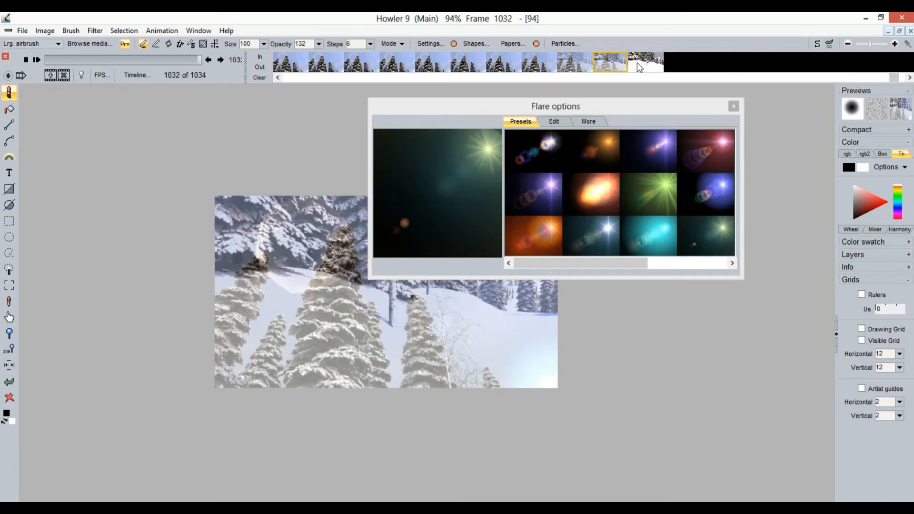
{"action": "left_click", "coordinate": [640, 60]}
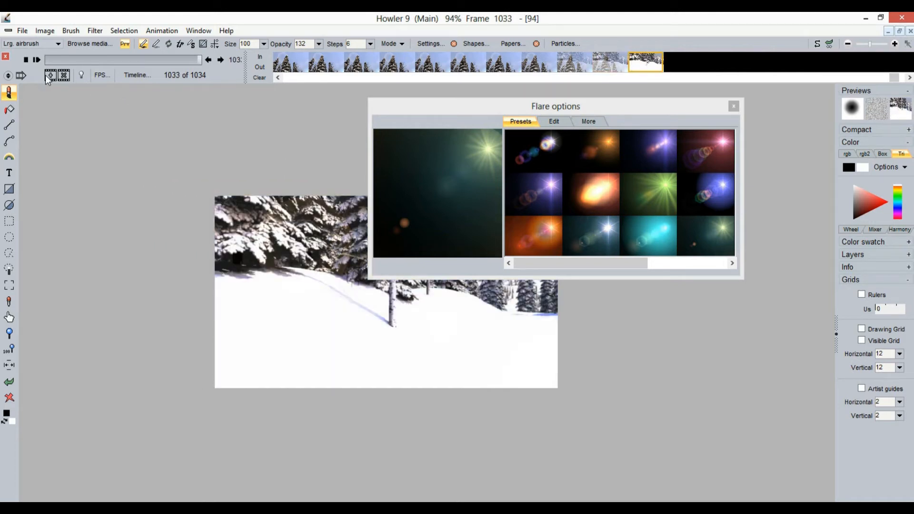
{"action": "left_click", "coordinate": [64, 76]}
{"action": "left_click", "coordinate": [64, 75]}
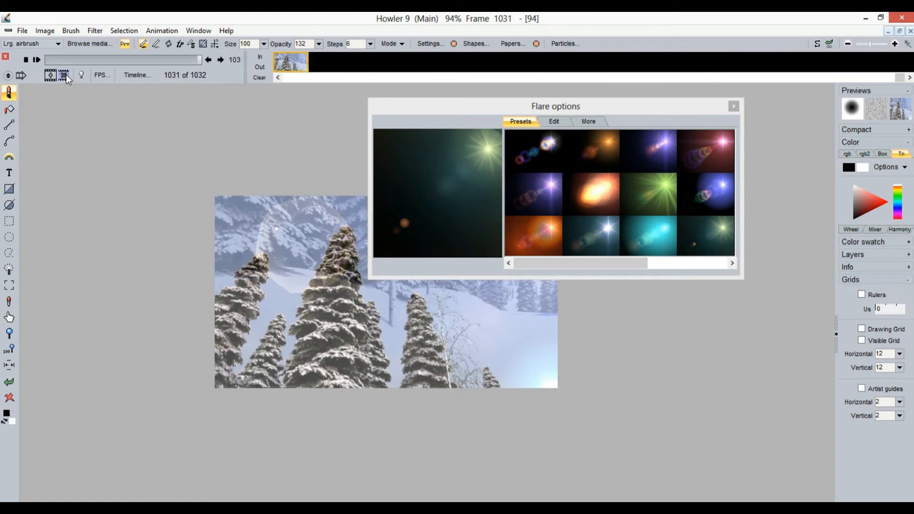
{"action": "left_click", "coordinate": [66, 75]}
{"action": "left_click", "coordinate": [65, 74]}
{"action": "left_click", "coordinate": [65, 74]}
{"action": "left_click", "coordinate": [64, 75]}
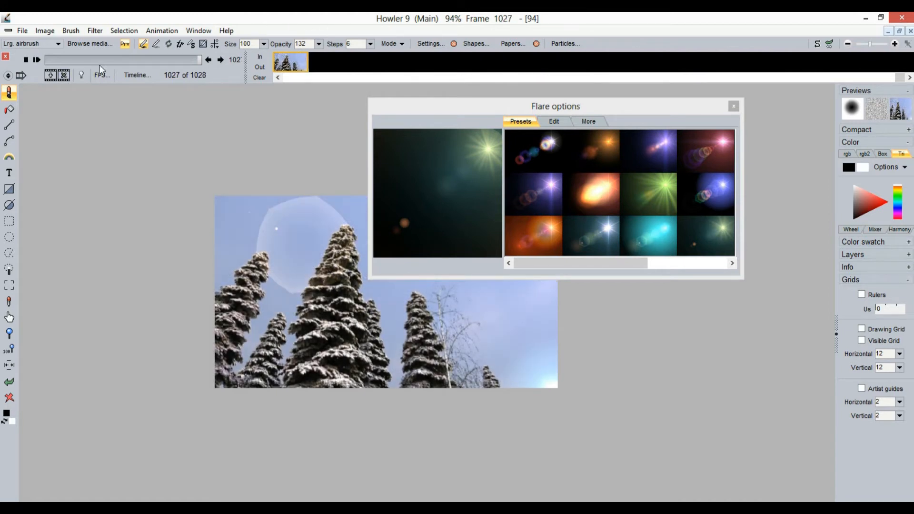
Close the flare options and preview the animation from its first frame, with the view zoomed to 100%
{"action": "left_click", "coordinate": [34, 59]}
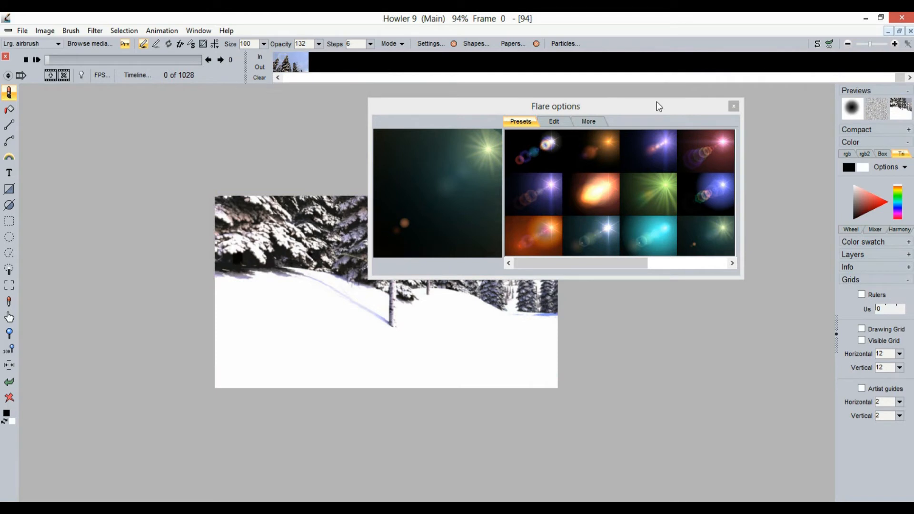
{"action": "left_click", "coordinate": [738, 110]}
{"action": "left_click", "coordinate": [735, 108]}
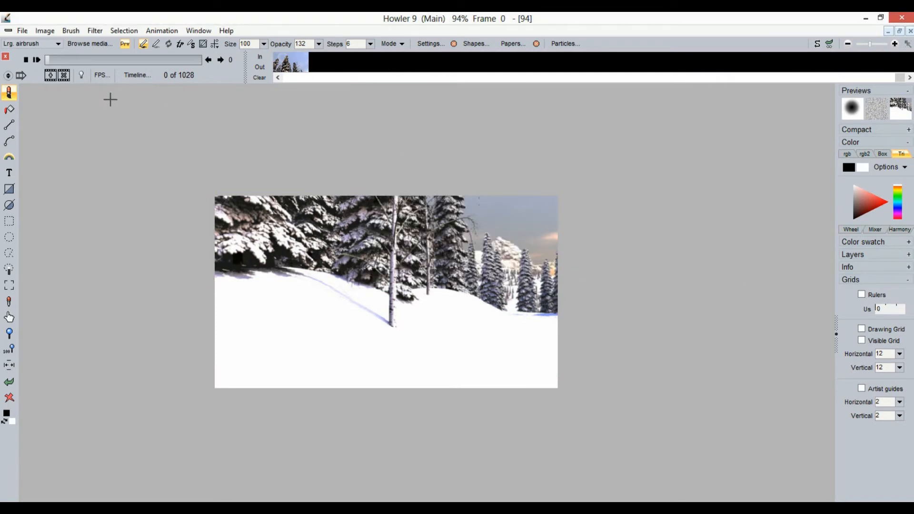
{"action": "left_click", "coordinate": [38, 60]}
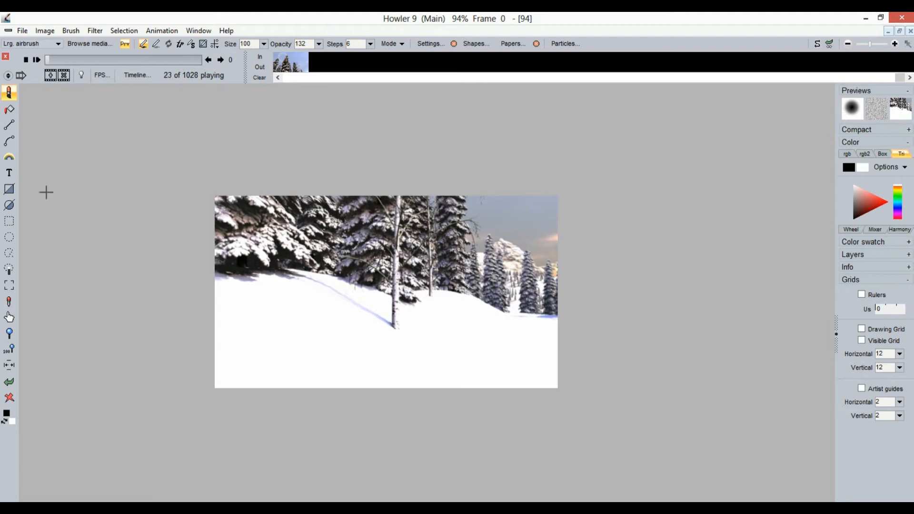
{"action": "left_click", "coordinate": [8, 355]}
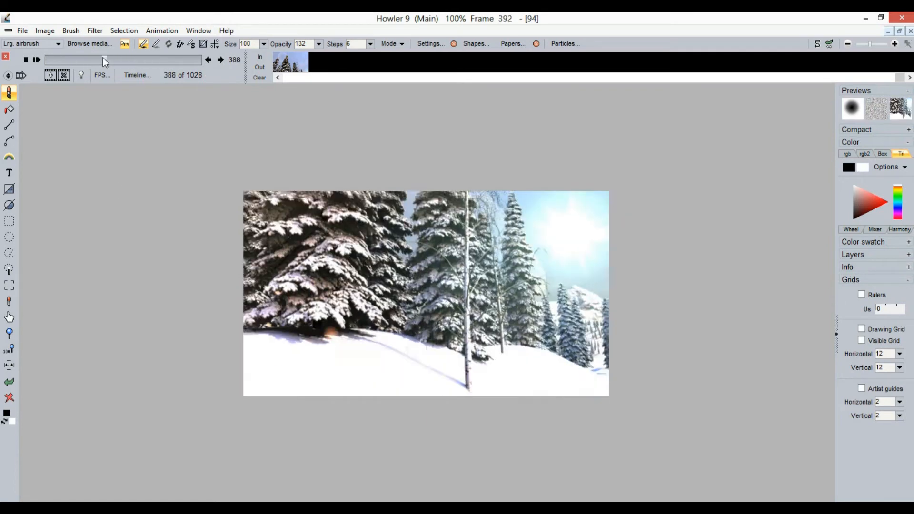
{"action": "left_click", "coordinate": [29, 59]}
Open the timeline editor with the Snowfall filter and arrange it beside the canvas image
{"action": "left_click", "coordinate": [137, 76]}
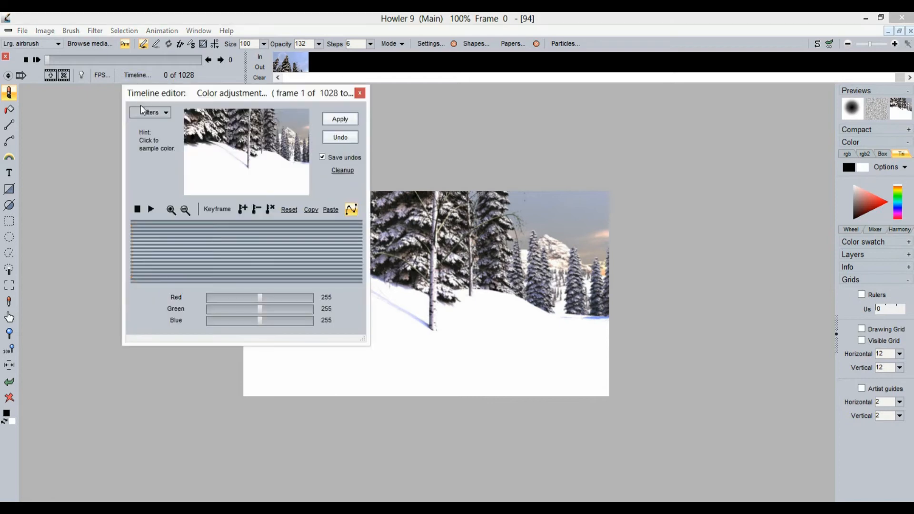
{"action": "left_click", "coordinate": [151, 113]}
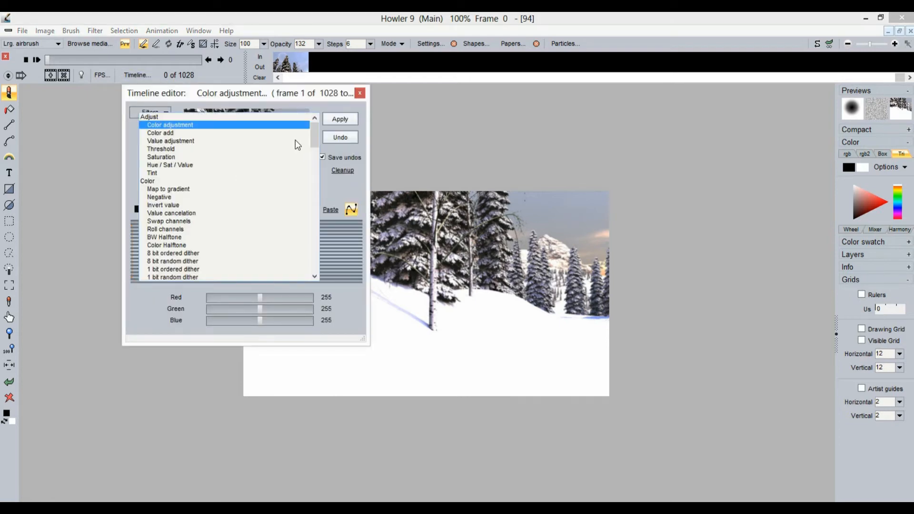
{"action": "left_click_drag", "start_coordinate": [313, 133], "coordinate": [227, 276]}
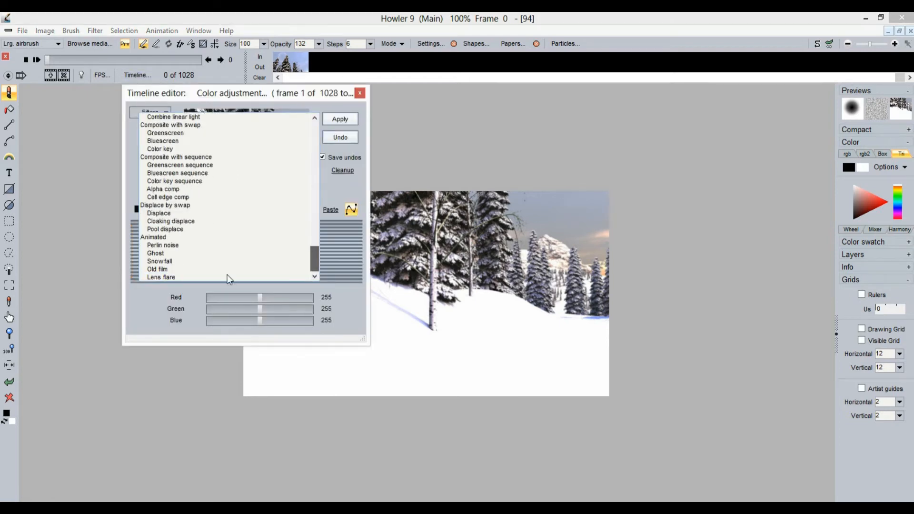
{"action": "left_click", "coordinate": [164, 262]}
{"action": "left_click_drag", "start_coordinate": [243, 94], "coordinate": [163, 121]}
{"action": "left_click_drag", "start_coordinate": [402, 310], "coordinate": [538, 259]}
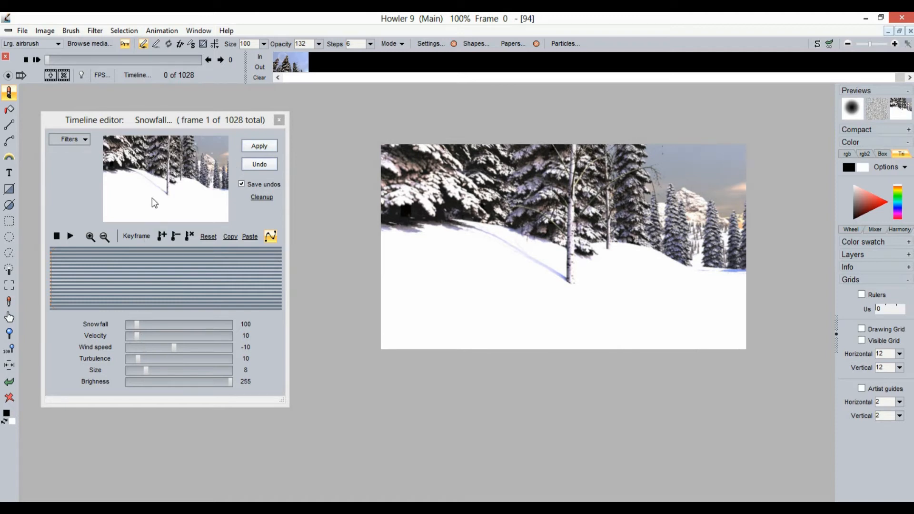
Set snowfall to 59, velocity to 4, wind speed to -33, turbulence to 27 and size to 9, and apply the filter
{"action": "left_click_drag", "start_coordinate": [194, 324], "coordinate": [207, 320]}
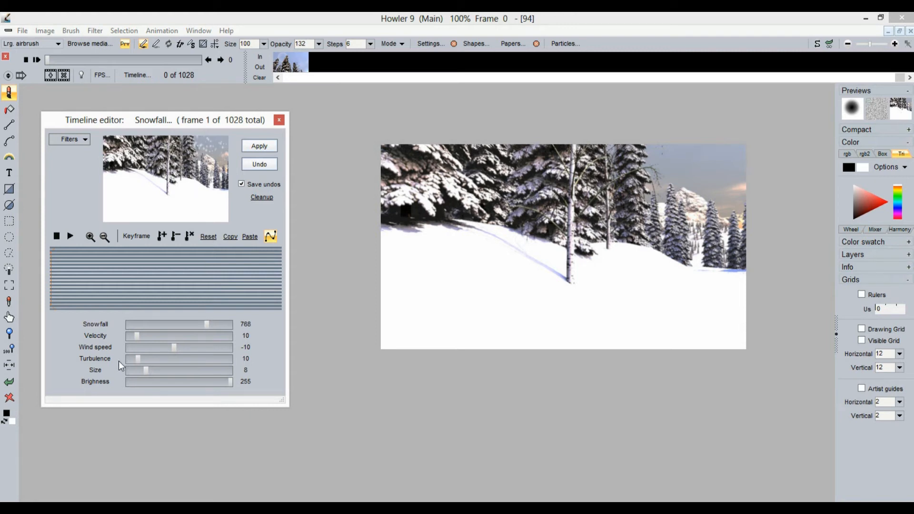
{"action": "left_click_drag", "start_coordinate": [158, 327], "coordinate": [170, 348]}
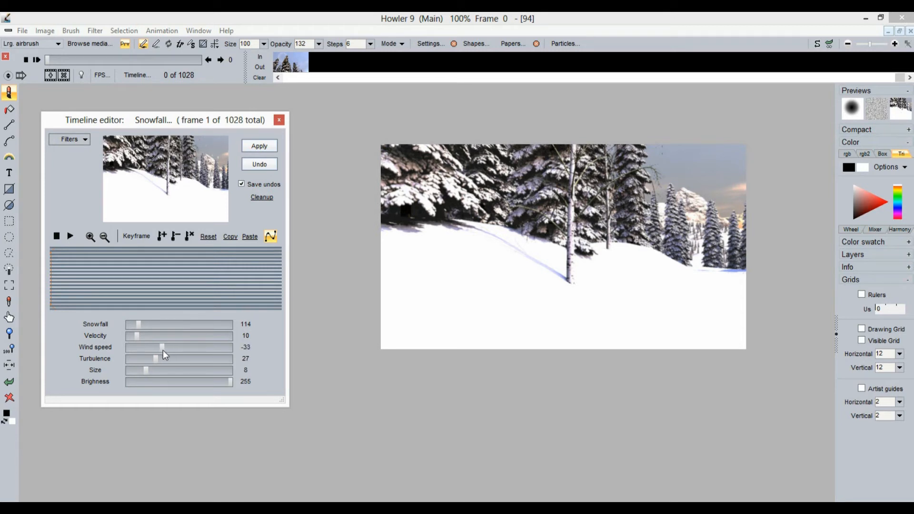
{"action": "left_click_drag", "start_coordinate": [138, 338], "coordinate": [133, 342]}
{"action": "left_click_drag", "start_coordinate": [135, 370], "coordinate": [152, 369]}
{"action": "left_click_drag", "start_coordinate": [139, 326], "coordinate": [132, 331]}
{"action": "left_click", "coordinate": [253, 147]}
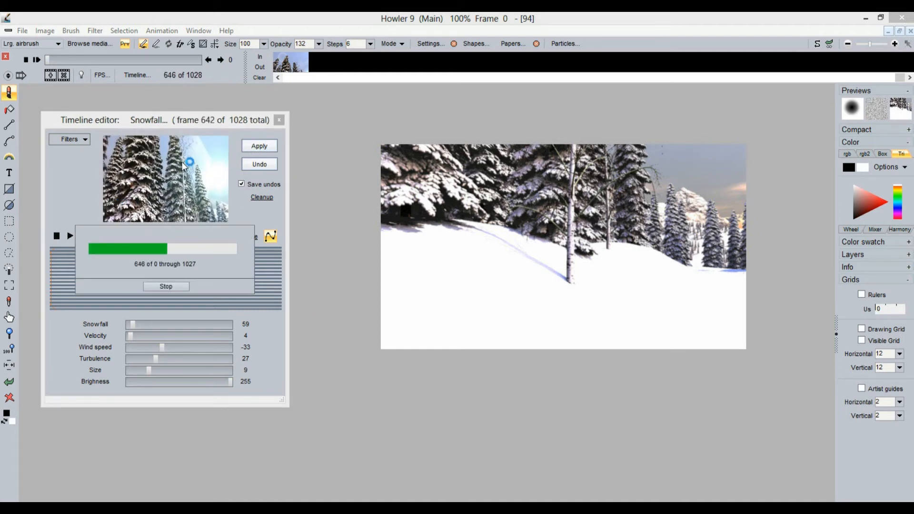
Preview the snow animation with snowfall set to 70, and return the animation to frame 0
{"action": "left_click", "coordinate": [70, 236]}
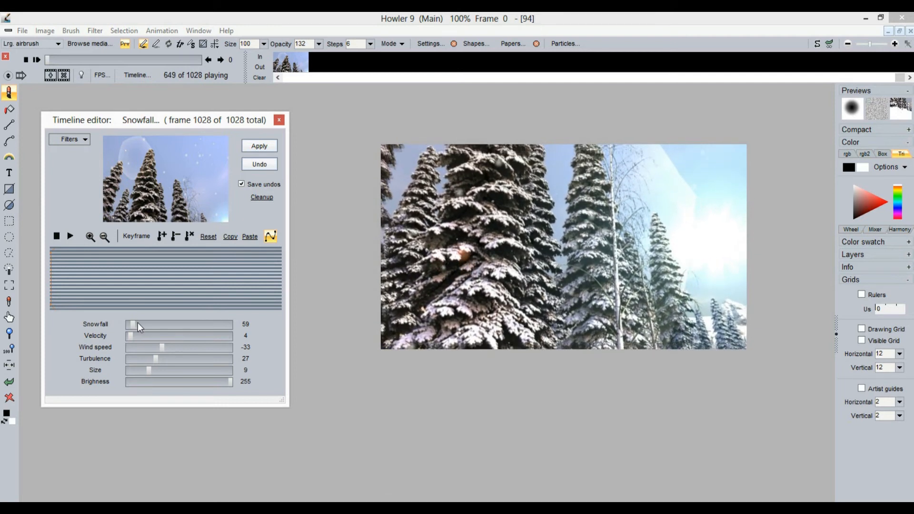
{"action": "left_click_drag", "start_coordinate": [138, 322], "coordinate": [134, 323]}
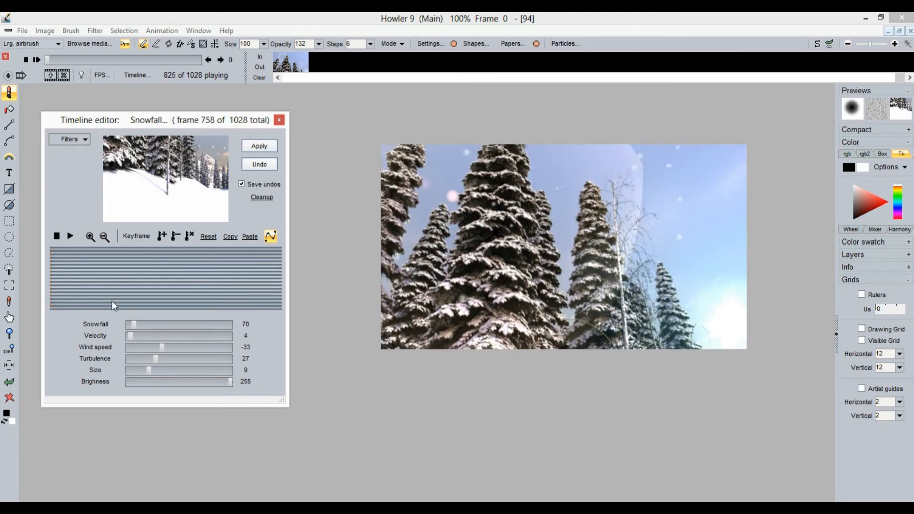
{"action": "left_click_drag", "start_coordinate": [65, 58], "coordinate": [42, 61]}
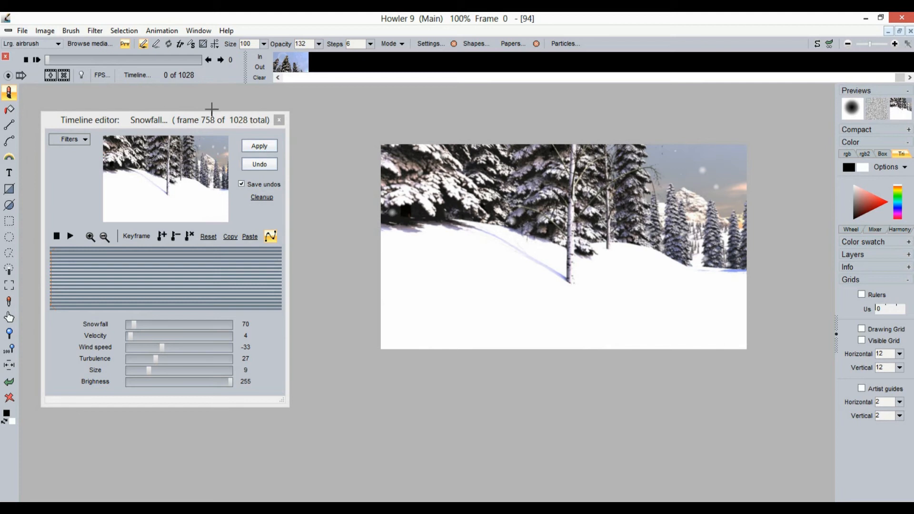
{"action": "mouse_move", "coordinate": [54, 57]}
{"action": "left_mouse_down"}
{"action": "mouse_move", "coordinate": [180, 60]}
{"action": "mouse_move", "coordinate": [39, 60]}
{"action": "left_mouse_up"}
Lasso the sky area above the tree line and turn on the alpha overlay to show the selection
{"action": "left_click", "coordinate": [9, 253]}
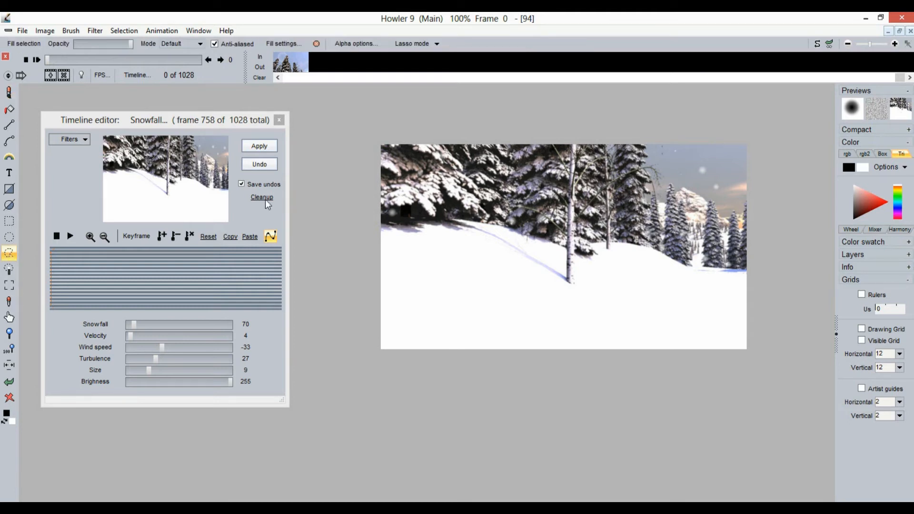
{"action": "mouse_move", "coordinate": [618, 109]}
{"action": "left_mouse_down"}
{"action": "mouse_move", "coordinate": [656, 189]}
{"action": "mouse_move", "coordinate": [781, 189]}
{"action": "mouse_move", "coordinate": [614, 110]}
{"action": "left_mouse_up"}
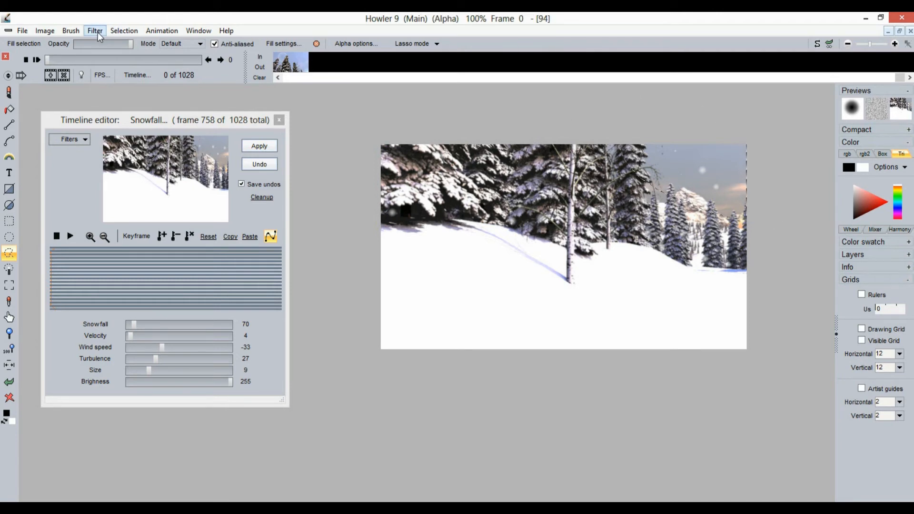
{"action": "left_click", "coordinate": [121, 31]}
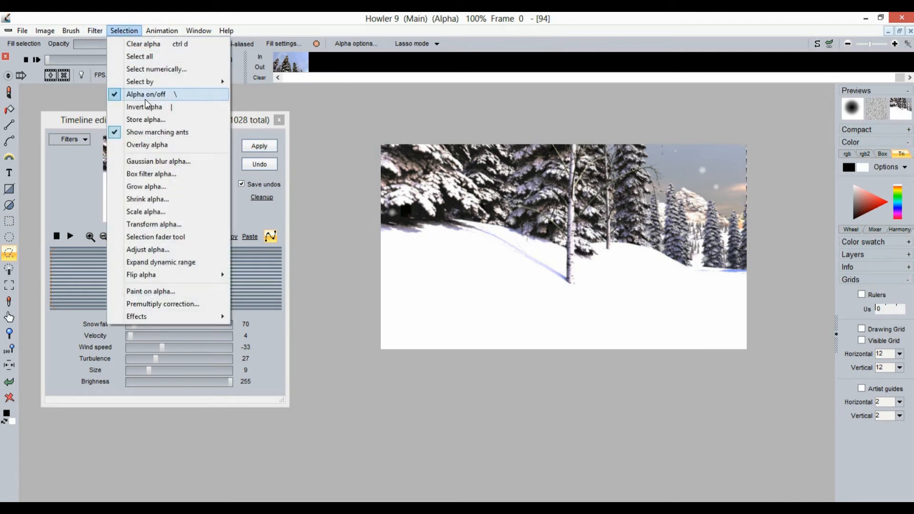
{"action": "left_click", "coordinate": [152, 147]}
{"action": "mouse_move", "coordinate": [556, 118]}
{"action": "left_mouse_down"}
{"action": "mouse_move", "coordinate": [772, 247]}
{"action": "mouse_move", "coordinate": [663, 95]}
{"action": "mouse_move", "coordinate": [619, 102]}
{"action": "left_mouse_up"}
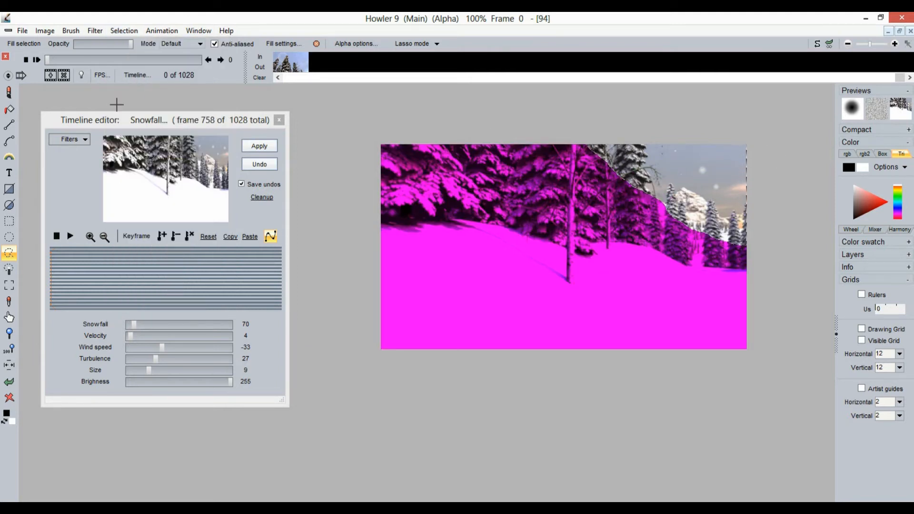
Try a Gaussian blur on the sky selection's alpha without applying it, and clear the selection
{"action": "left_click", "coordinate": [121, 32]}
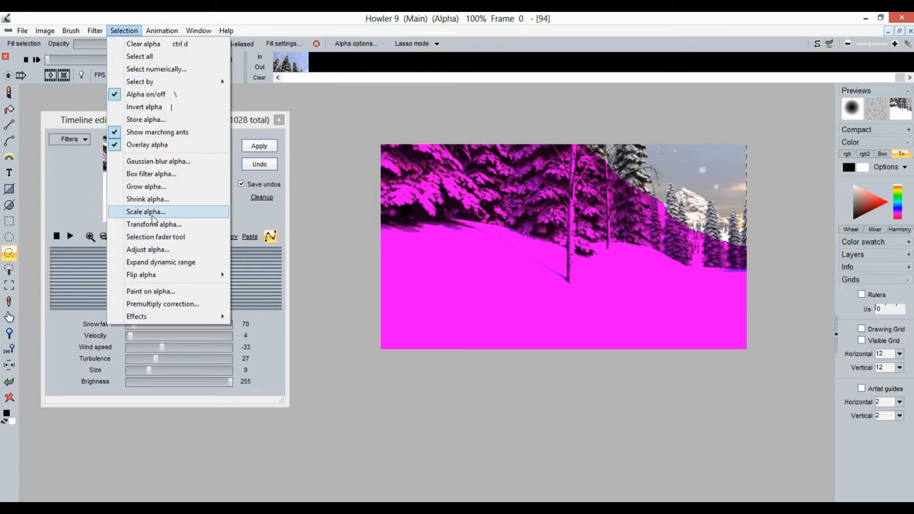
{"action": "left_click", "coordinate": [158, 161]}
{"action": "left_click_drag", "start_coordinate": [411, 231], "coordinate": [444, 236]}
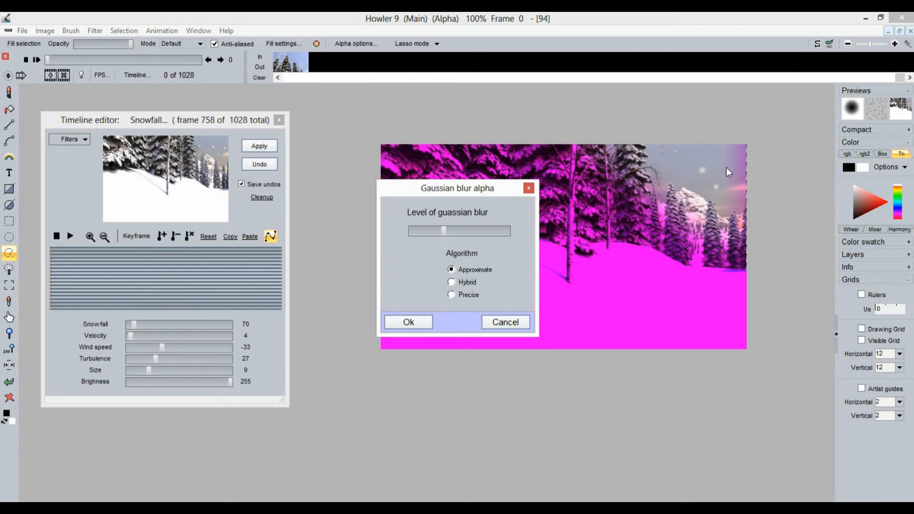
{"action": "left_click", "coordinate": [505, 322]}
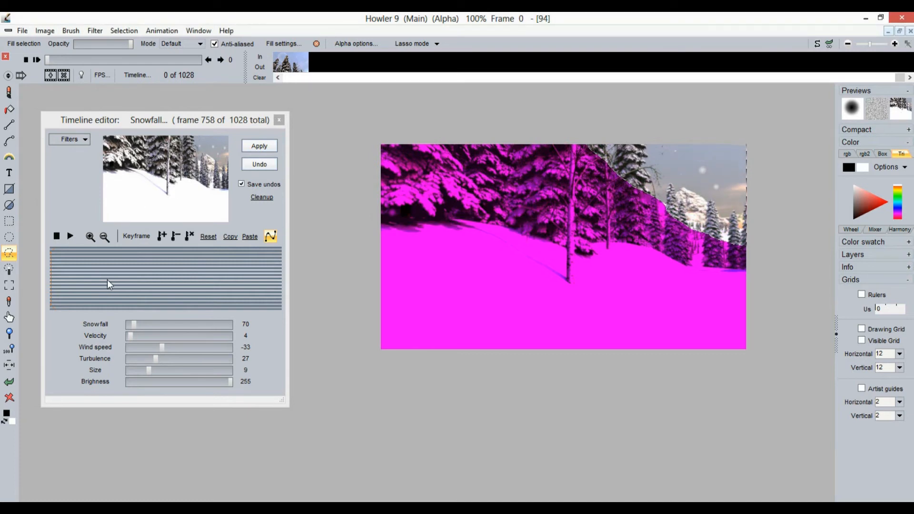
{"action": "key", "text": "ctrl+d"}
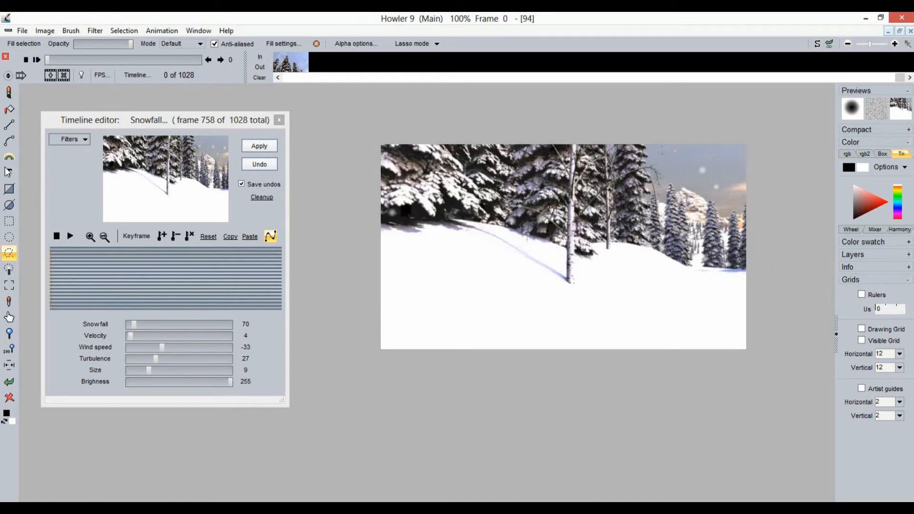
Use the Selection fader tool to create a gradient selection that covers the sky and fades toward the trees and snow
{"action": "right_click", "coordinate": [9, 156]}
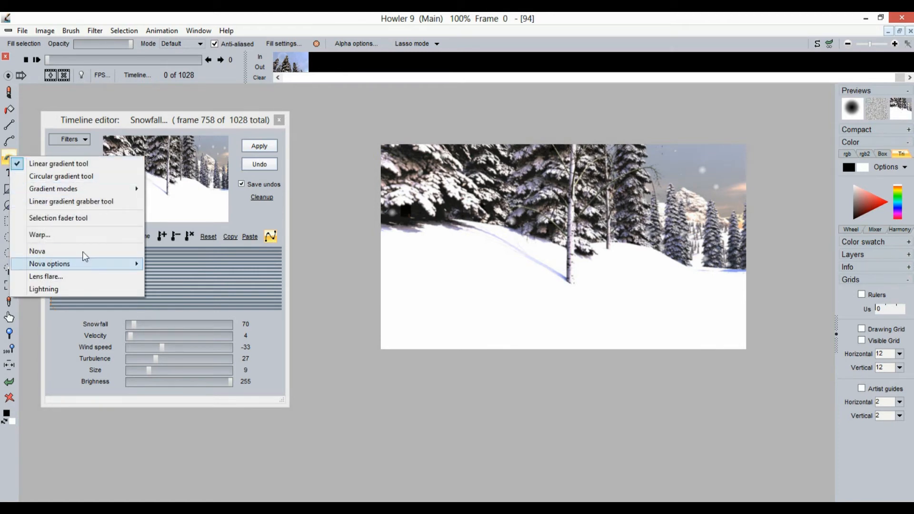
{"action": "left_click", "coordinate": [63, 219]}
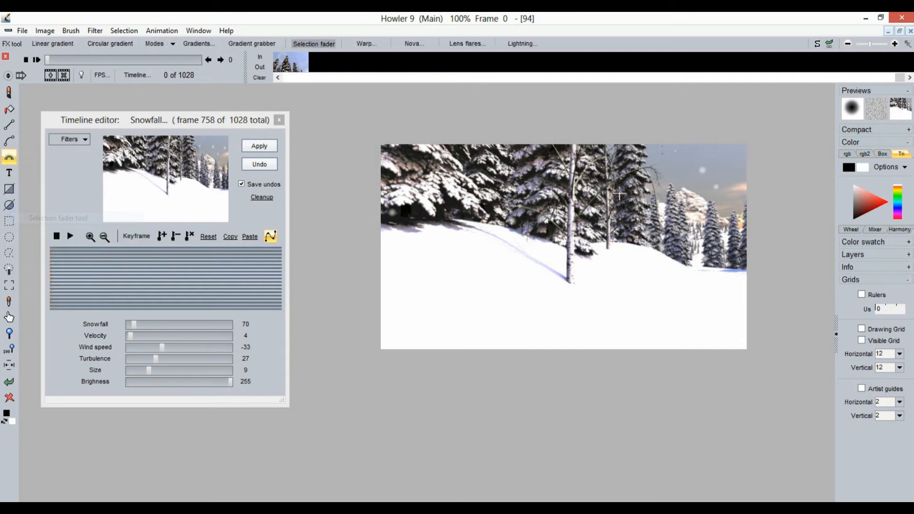
{"action": "left_click_drag", "start_coordinate": [691, 181], "coordinate": [633, 261]}
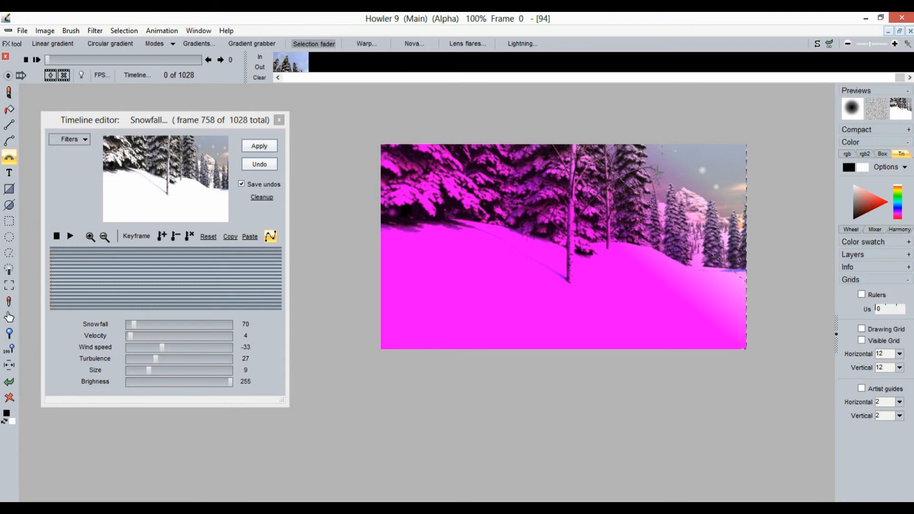
{"action": "left_click_drag", "start_coordinate": [685, 181], "coordinate": [607, 228]}
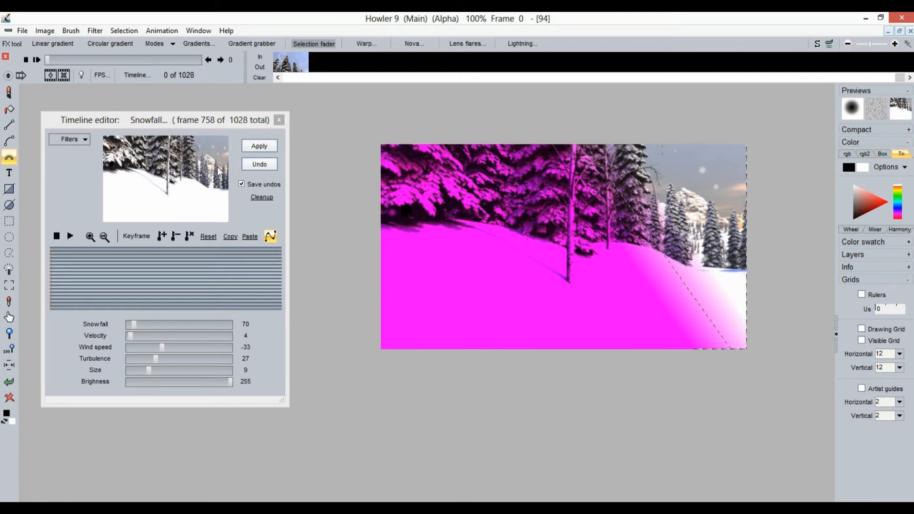
Set snowfall to 1000, velocity to 3, wind speed to -69 and size to 2, and apply the filter twice
{"action": "left_click_drag", "start_coordinate": [141, 327], "coordinate": [232, 322]}
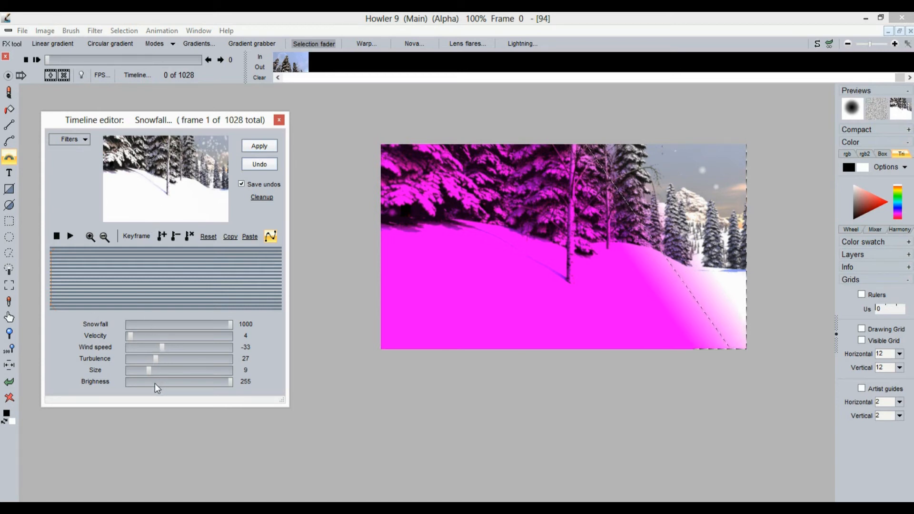
{"action": "left_click_drag", "start_coordinate": [149, 371], "coordinate": [142, 372]}
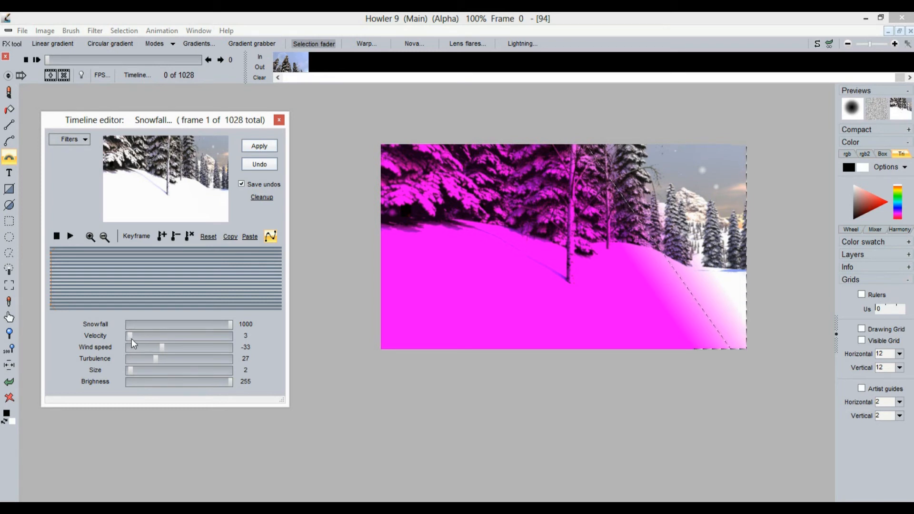
{"action": "left_click_drag", "start_coordinate": [164, 346], "coordinate": [147, 349]}
{"action": "left_click", "coordinate": [258, 146]}
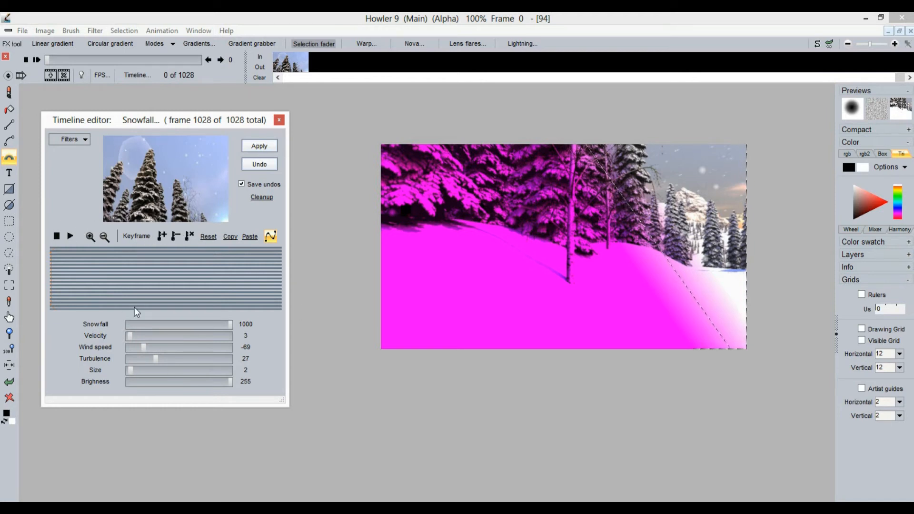
{"action": "left_click", "coordinate": [271, 147]}
Clear the faded sky selection and move the timeline editor window further down
{"action": "left_click", "coordinate": [374, 16]}
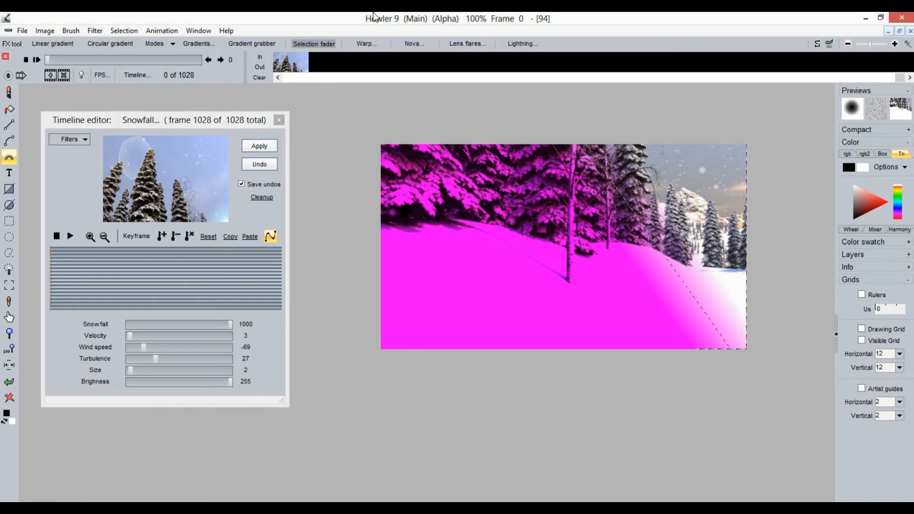
{"action": "key", "text": "ctrl+d"}
{"action": "left_click_drag", "start_coordinate": [102, 119], "coordinate": [130, 179]}
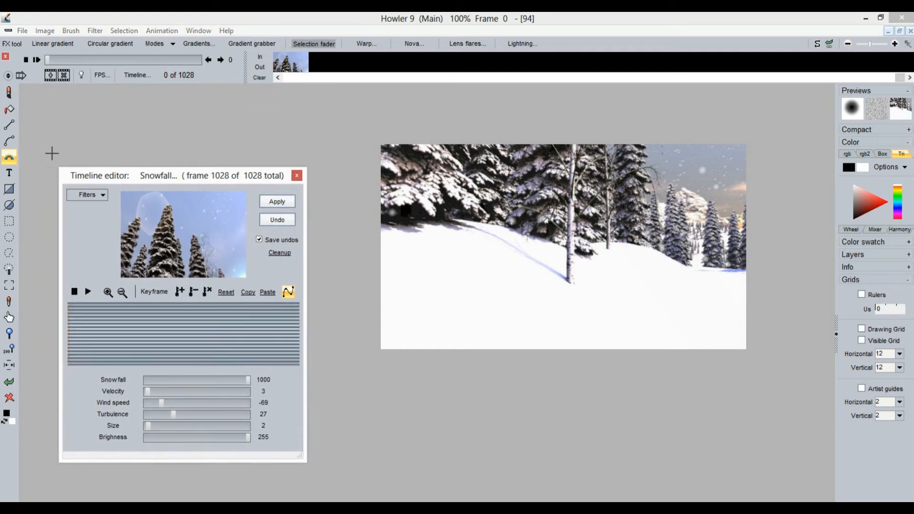
At frame 853, draw a closed Catmull curve around the sky, following the treetops and passing outside the image edges
{"action": "left_click", "coordinate": [9, 142]}
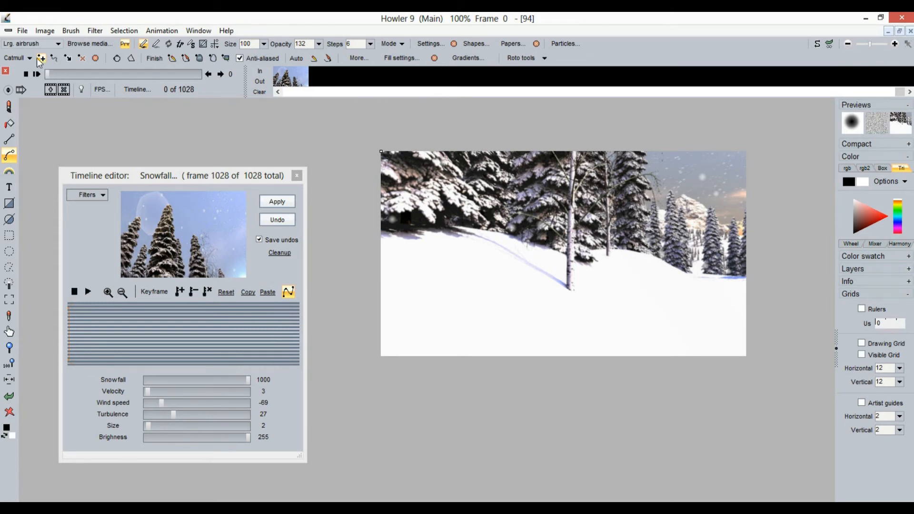
{"action": "left_click_drag", "start_coordinate": [175, 321], "coordinate": [260, 316]}
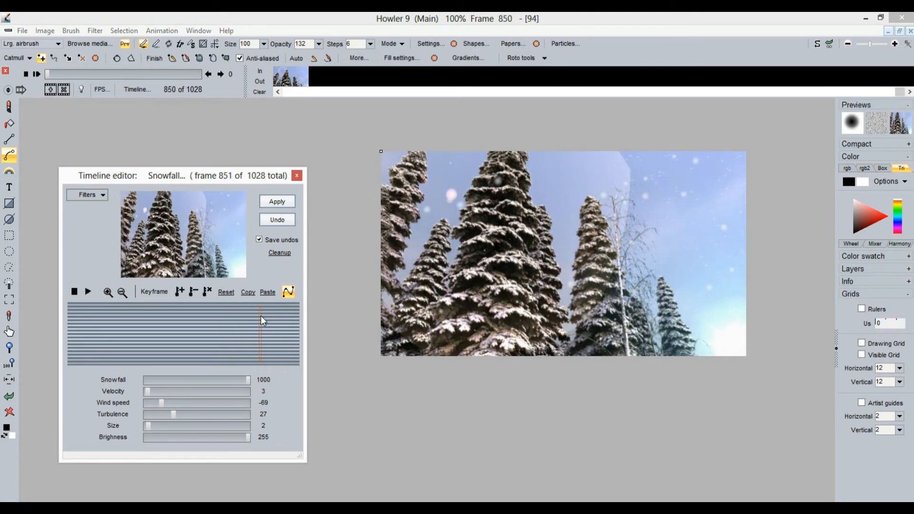
{"action": "left_click", "coordinate": [453, 131]}
{"action": "left_click", "coordinate": [331, 154]}
{"action": "left_click", "coordinate": [368, 251]}
{"action": "left_click", "coordinate": [490, 189]}
{"action": "left_click", "coordinate": [537, 192]}
{"action": "left_click", "coordinate": [564, 241]}
{"action": "left_click", "coordinate": [578, 194]}
{"action": "left_click", "coordinate": [614, 202]}
{"action": "left_click", "coordinate": [629, 247]}
{"action": "left_click", "coordinate": [646, 259]}
{"action": "left_click", "coordinate": [694, 286]}
{"action": "left_click", "coordinate": [782, 249]}
{"action": "left_click", "coordinate": [784, 178]}
{"action": "left_click", "coordinate": [698, 109]}
{"action": "left_click", "coordinate": [554, 121]}
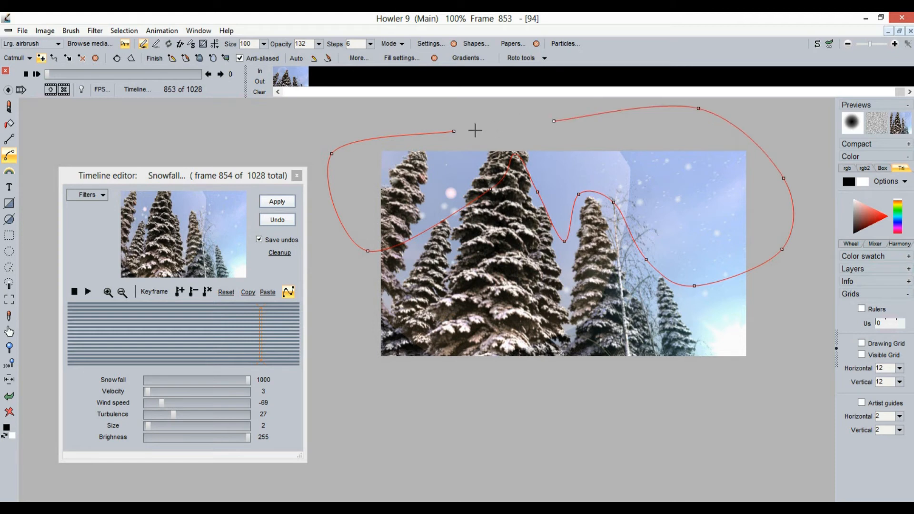
{"action": "left_click", "coordinate": [117, 58]}
Use the sky curve as a roto alpha with a Gaussian blur of 32, and return to the brush tool
{"action": "left_click", "coordinate": [524, 58]}
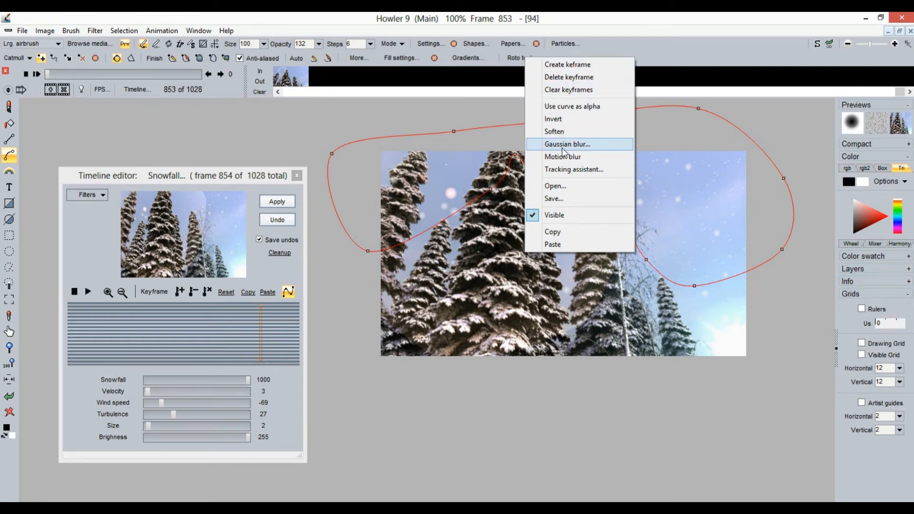
{"action": "left_click", "coordinate": [563, 113]}
{"action": "left_click", "coordinate": [520, 58]}
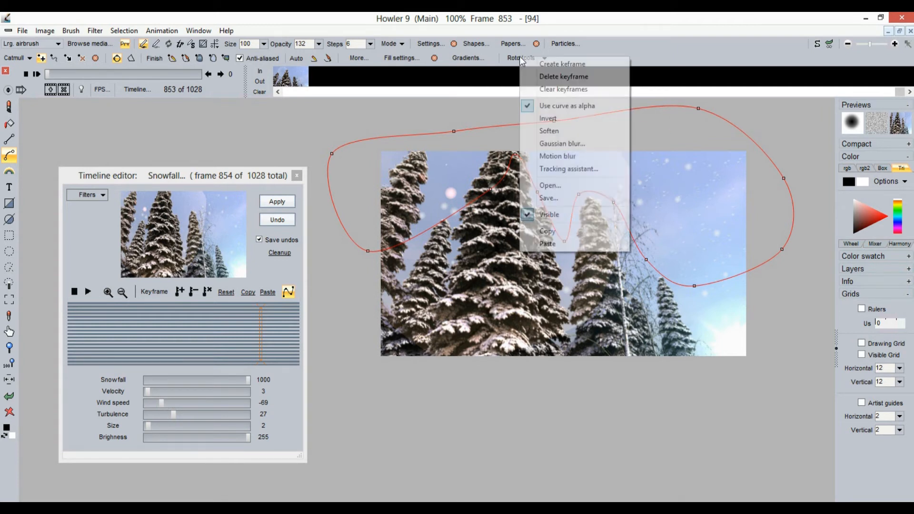
{"action": "left_click", "coordinate": [575, 144]}
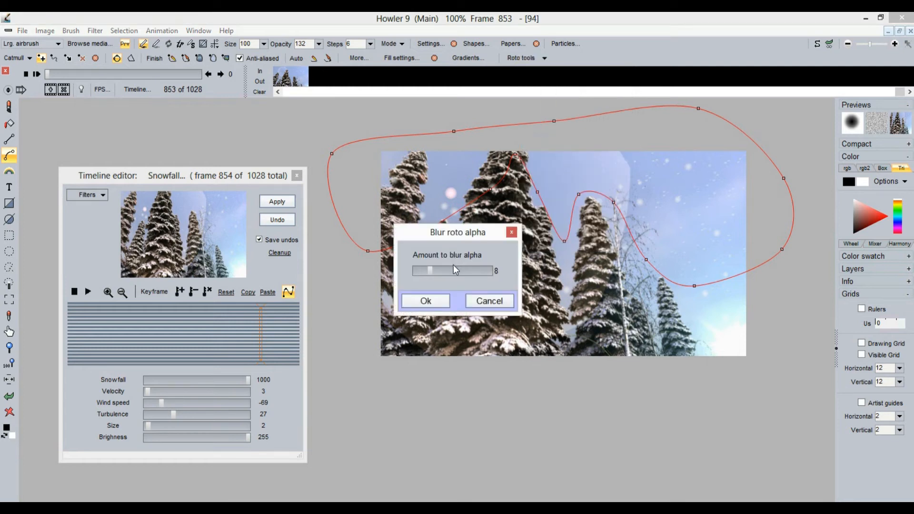
{"action": "left_click_drag", "start_coordinate": [455, 267], "coordinate": [517, 279]}
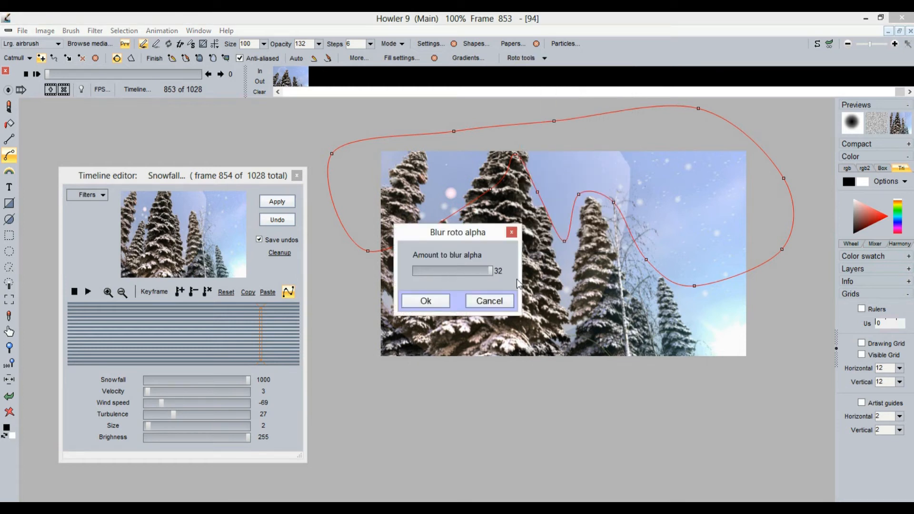
{"action": "left_click", "coordinate": [424, 302]}
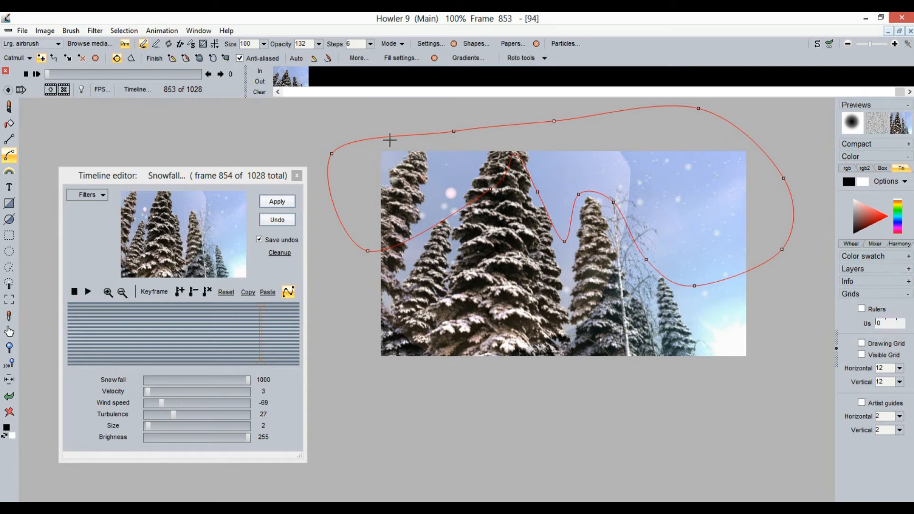
{"action": "left_click", "coordinate": [529, 56]}
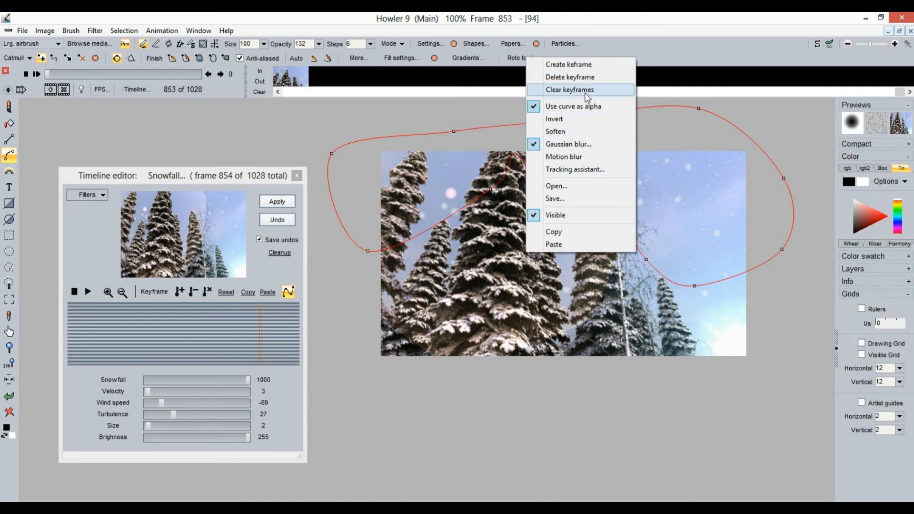
{"action": "left_click", "coordinate": [620, 19]}
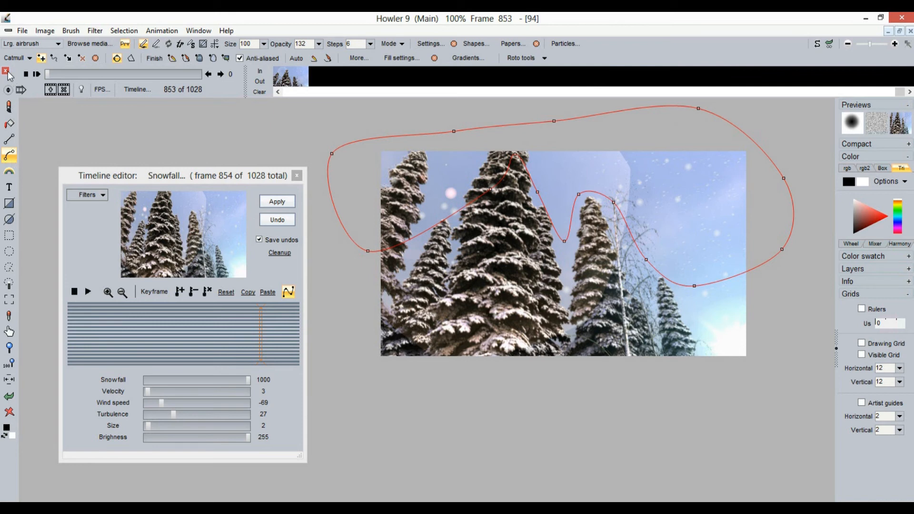
{"action": "left_click", "coordinate": [9, 107]}
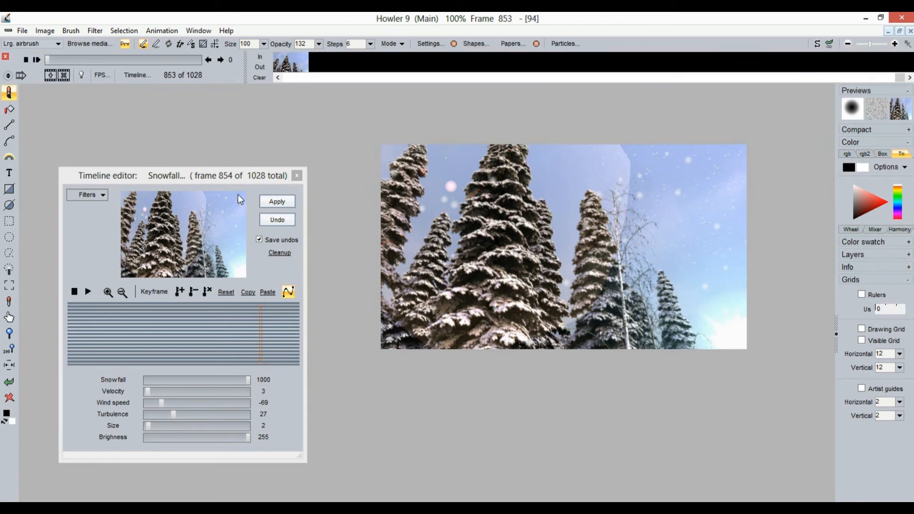
At frame 896, create a gradient selection with the Selection fader that fades from the sky down over the trees
{"action": "mouse_move", "coordinate": [99, 318]}
{"action": "left_mouse_down"}
{"action": "mouse_move", "coordinate": [244, 318]}
{"action": "mouse_move", "coordinate": [182, 317]}
{"action": "mouse_move", "coordinate": [236, 313]}
{"action": "left_mouse_up"}
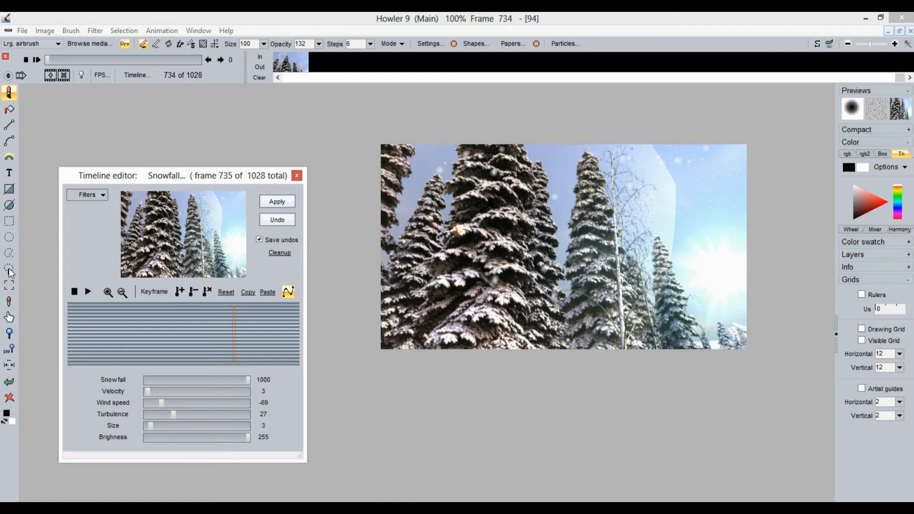
{"action": "right_click", "coordinate": [9, 157]}
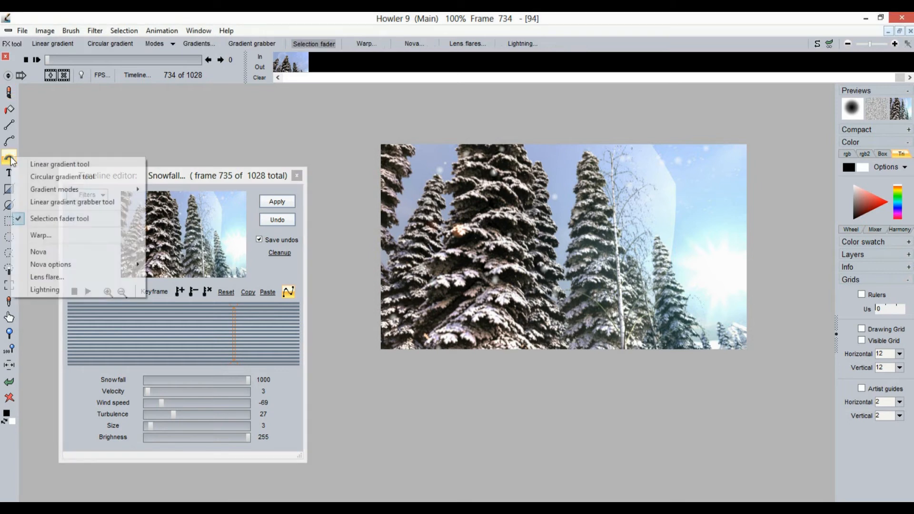
{"action": "left_click", "coordinate": [58, 222]}
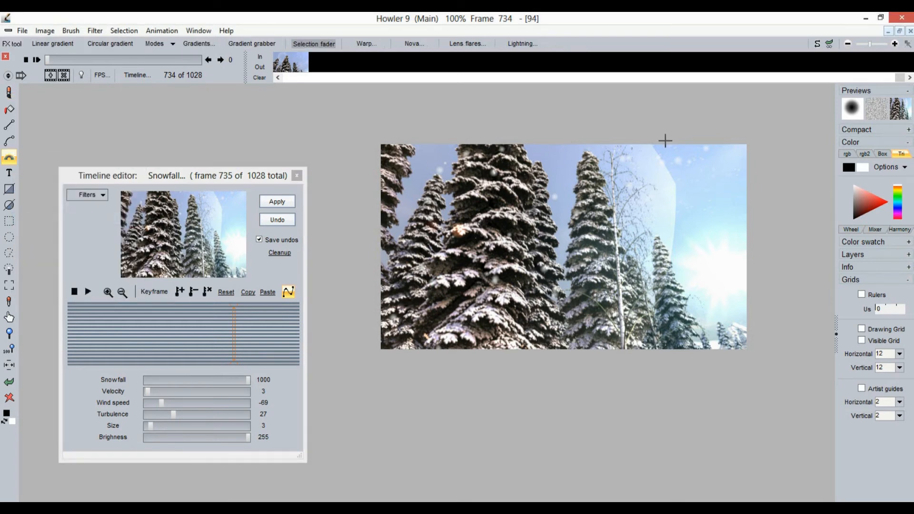
{"action": "left_click_drag", "start_coordinate": [223, 328], "coordinate": [271, 325]}
{"action": "left_click_drag", "start_coordinate": [602, 138], "coordinate": [557, 308]}
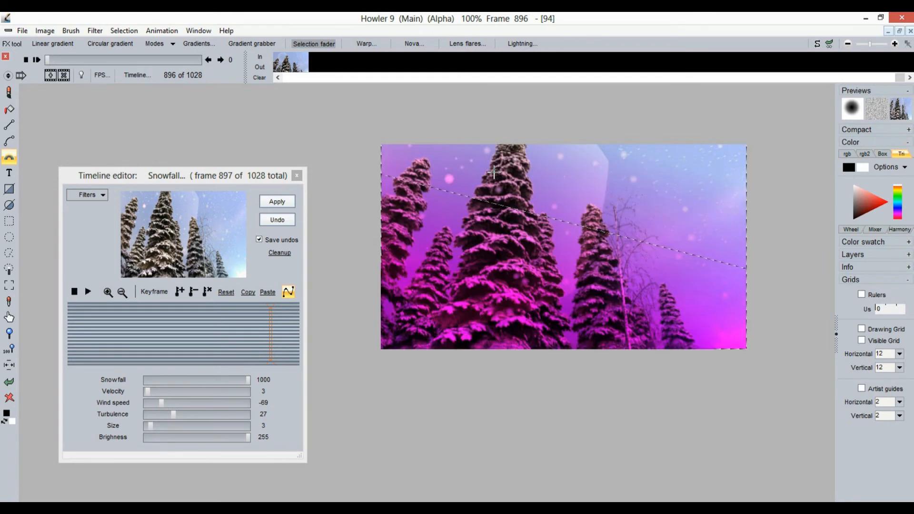
Redraw the Selection fader gradient at frame 896 so it fades diagonally from the upper-right sky down into the trees
{"action": "left_click_drag", "start_coordinate": [567, 174], "coordinate": [556, 253]}
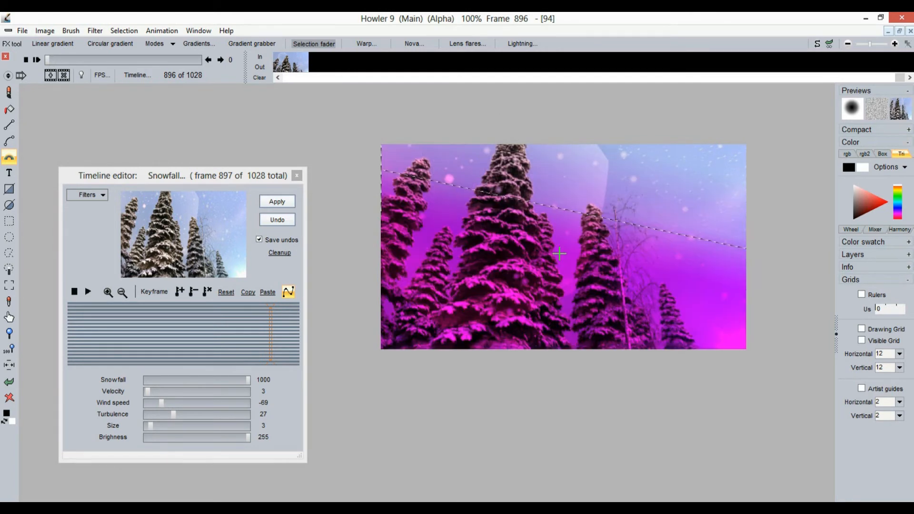
{"action": "key", "text": "ctrl+d"}
{"action": "left_click_drag", "start_coordinate": [567, 207], "coordinate": [543, 297]}
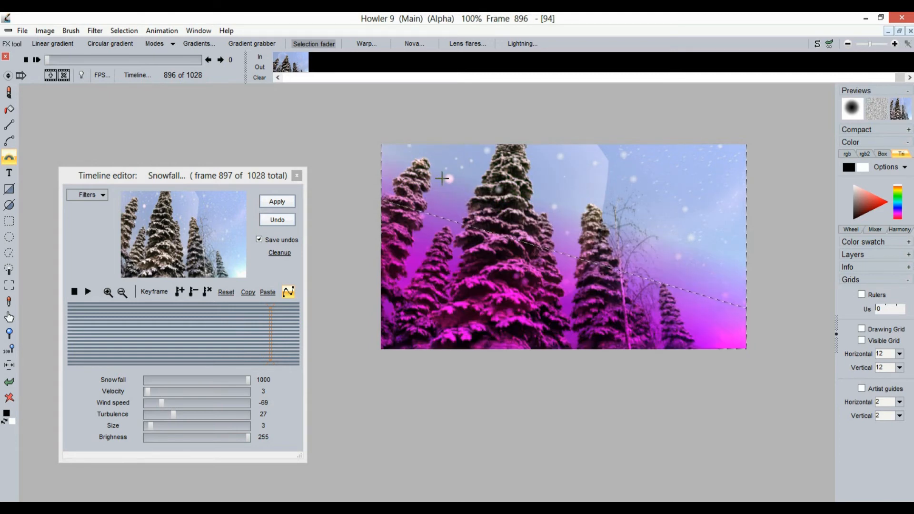
{"action": "left_click_drag", "start_coordinate": [584, 177], "coordinate": [530, 311]}
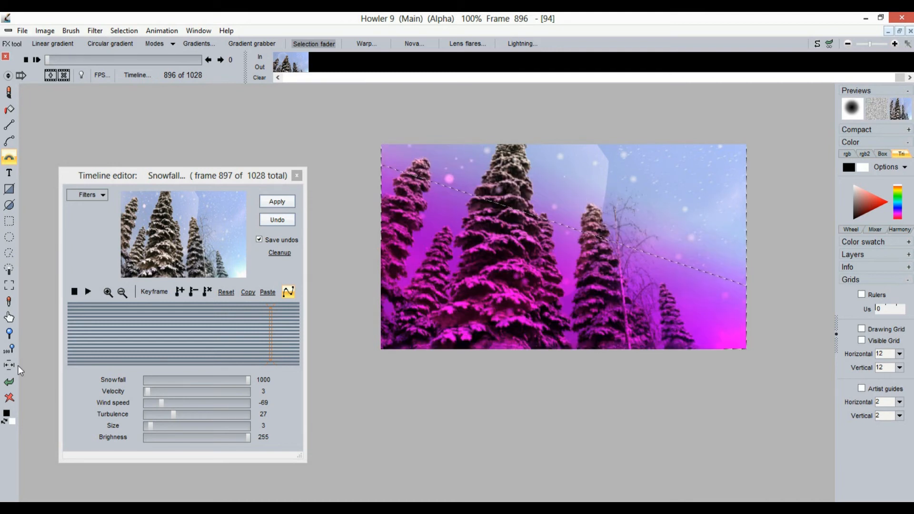
Apply the Snowfall filter to the animation through the faded sky selection, and clear the selection
{"action": "left_click", "coordinate": [277, 202]}
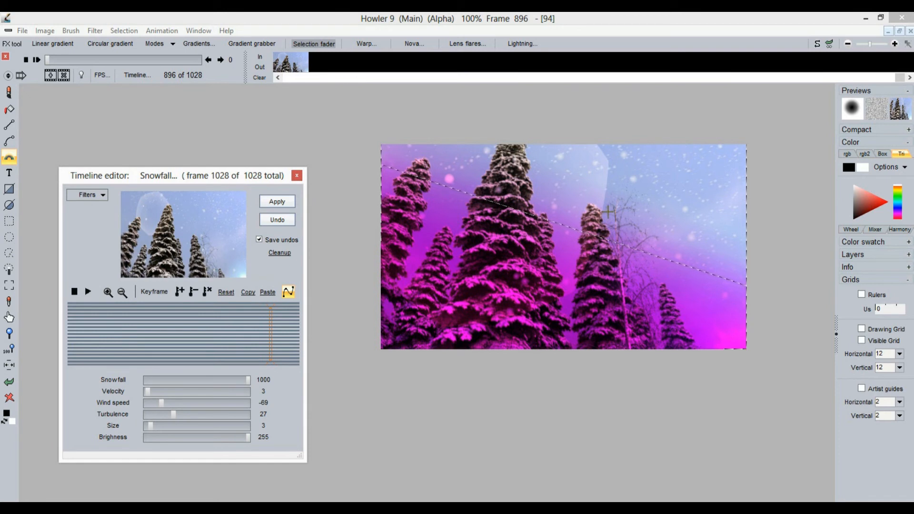
{"action": "left_click", "coordinate": [576, 15]}
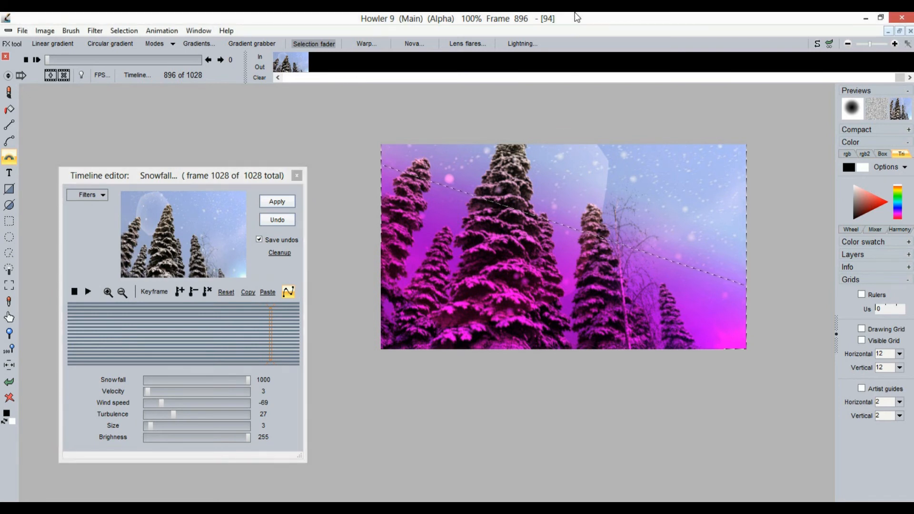
{"action": "key", "text": "ctrl+d"}
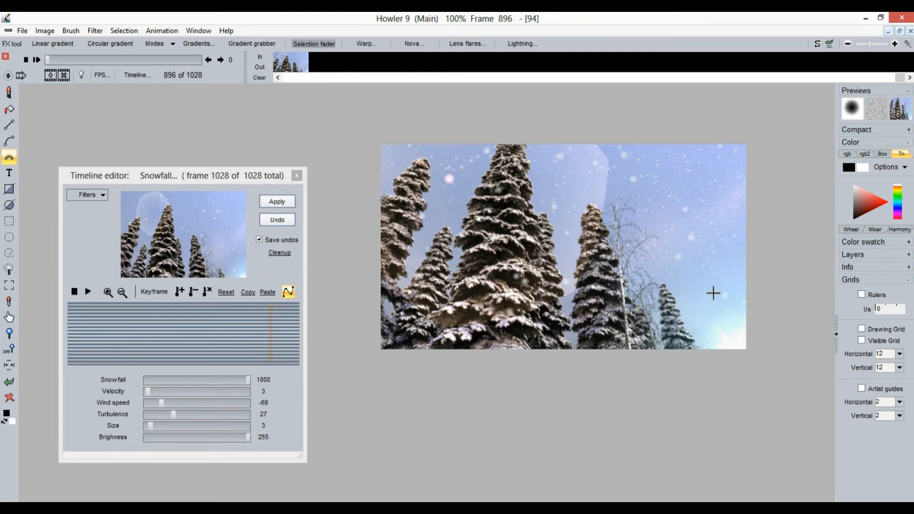
At frame 192, apply a Snowfall layer with Snowfall 48, Velocity 2, Wind speed -7, Turbulence 35 and Size 6, and play the animation
{"action": "left_click", "coordinate": [89, 293]}
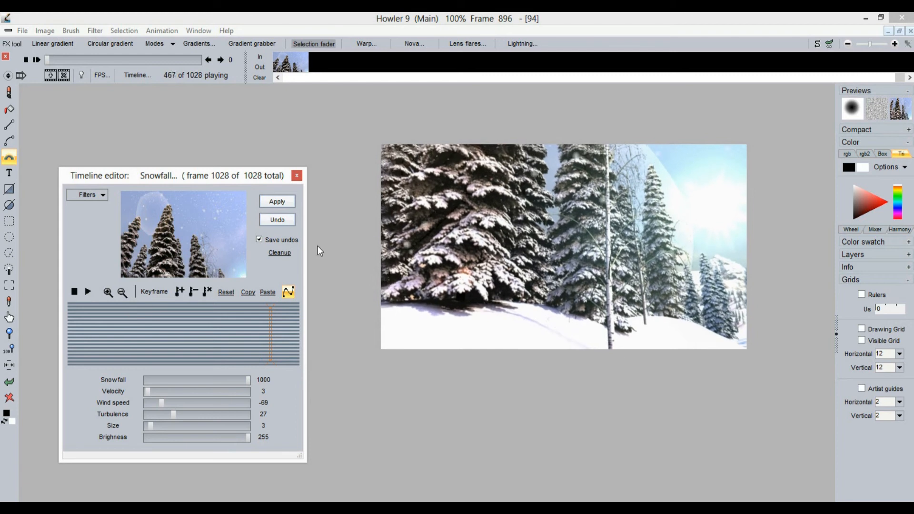
{"action": "left_click_drag", "start_coordinate": [141, 336], "coordinate": [111, 343]}
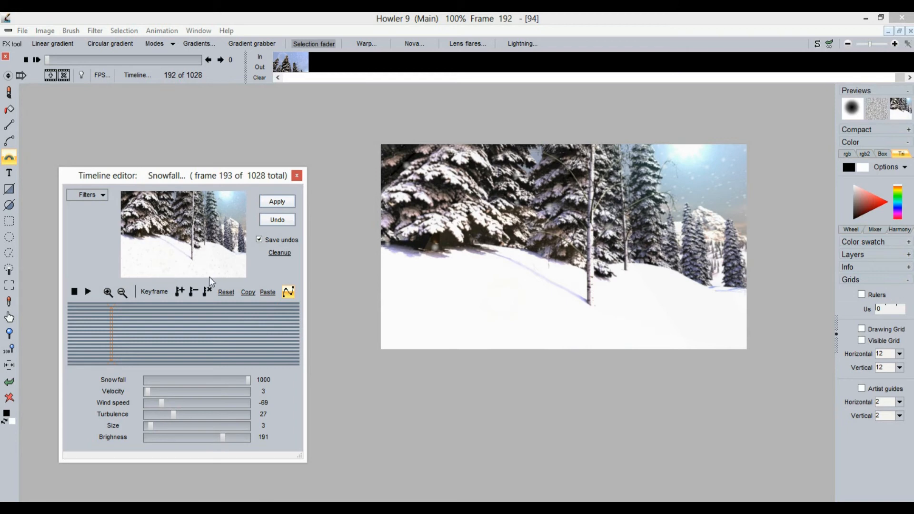
{"action": "left_click_drag", "start_coordinate": [153, 381], "coordinate": [150, 382]}
{"action": "left_click_drag", "start_coordinate": [183, 402], "coordinate": [150, 412]}
{"action": "left_click", "coordinate": [182, 414]}
{"action": "left_click_drag", "start_coordinate": [150, 404], "coordinate": [195, 408]}
{"action": "left_click", "coordinate": [275, 202]}
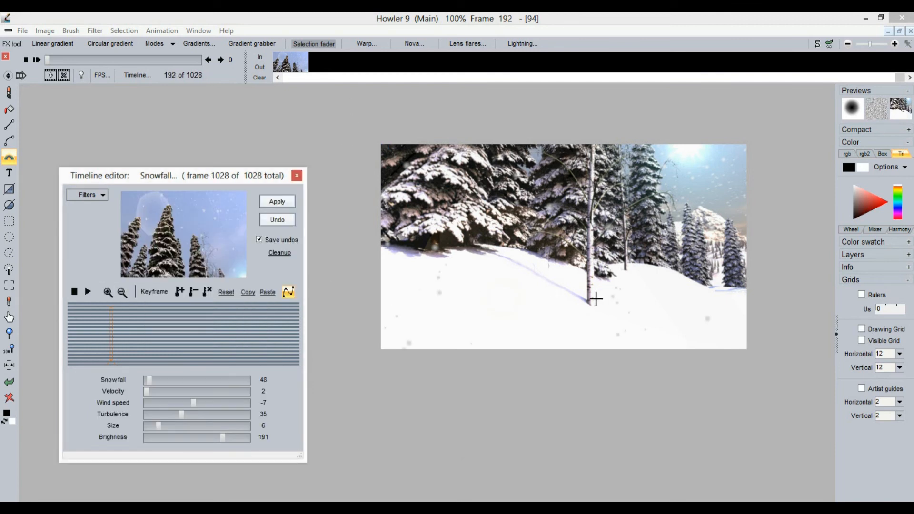
{"action": "left_click", "coordinate": [64, 75]}
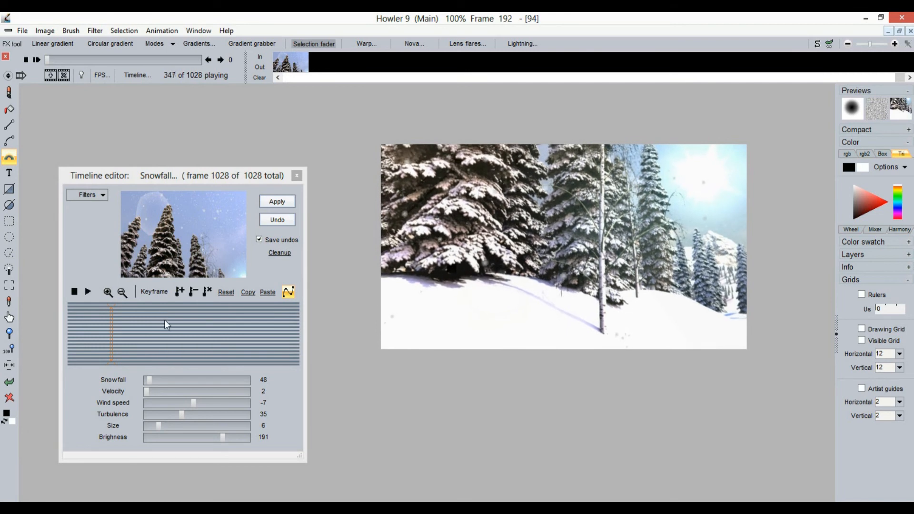
Go to frame 139 and apply the Light diffusion filter with radius 29 and level 255 to the whole animation
{"action": "left_click_drag", "start_coordinate": [187, 332], "coordinate": [99, 329]}
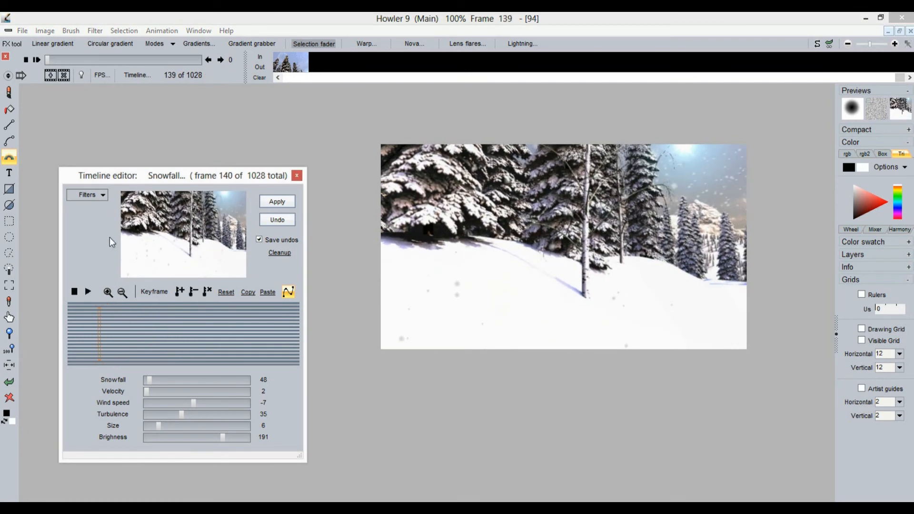
{"action": "left_click", "coordinate": [101, 196]}
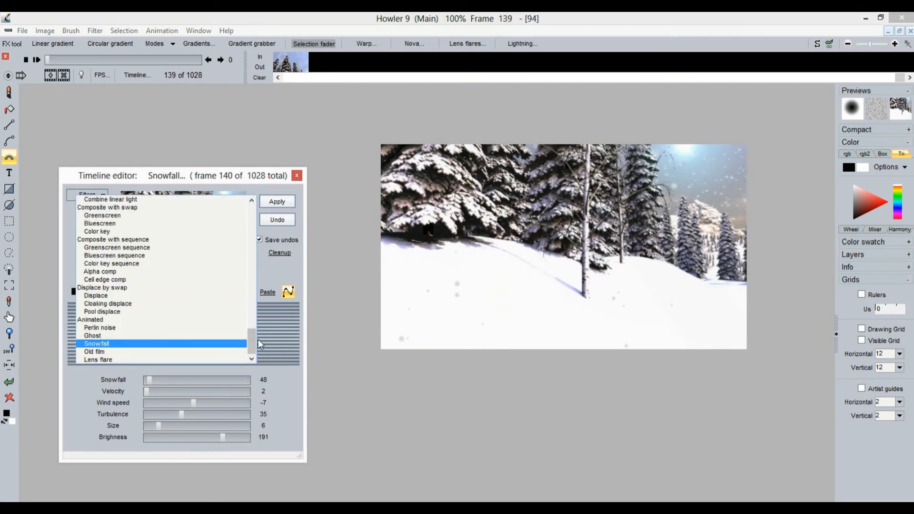
{"action": "left_click", "coordinate": [245, 328]}
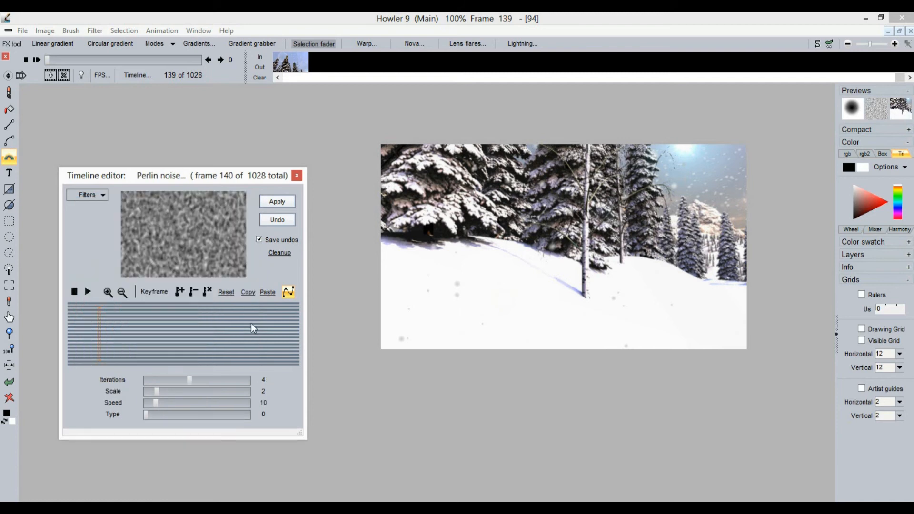
{"action": "left_click", "coordinate": [86, 196]}
{"action": "left_click_drag", "start_coordinate": [252, 342], "coordinate": [239, 253]}
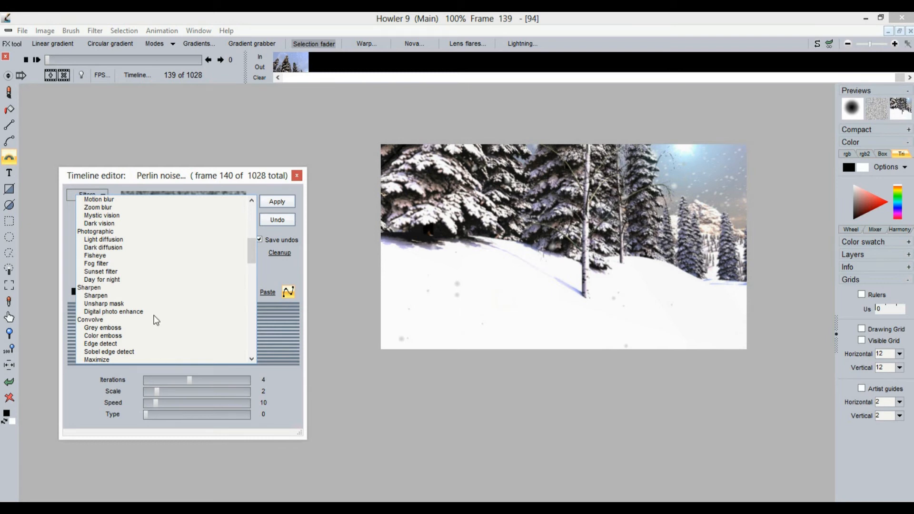
{"action": "left_click", "coordinate": [105, 239]}
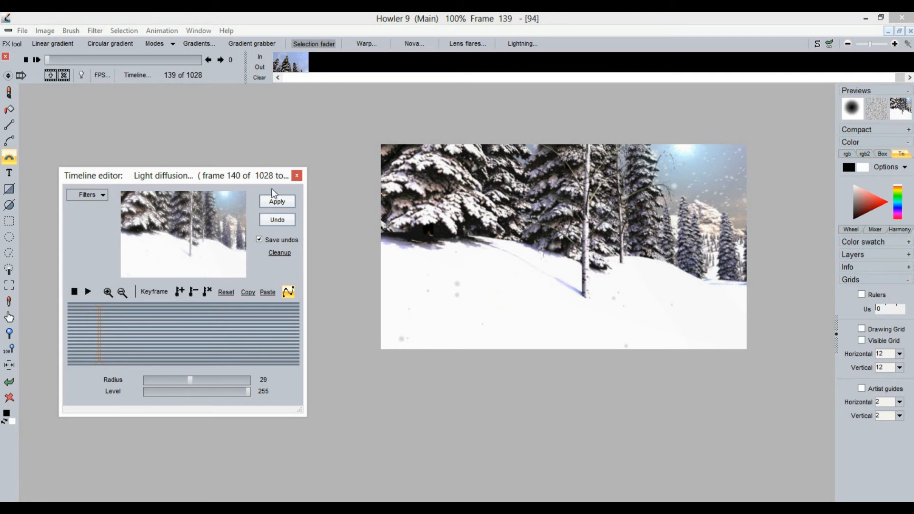
{"action": "left_click", "coordinate": [276, 202]}
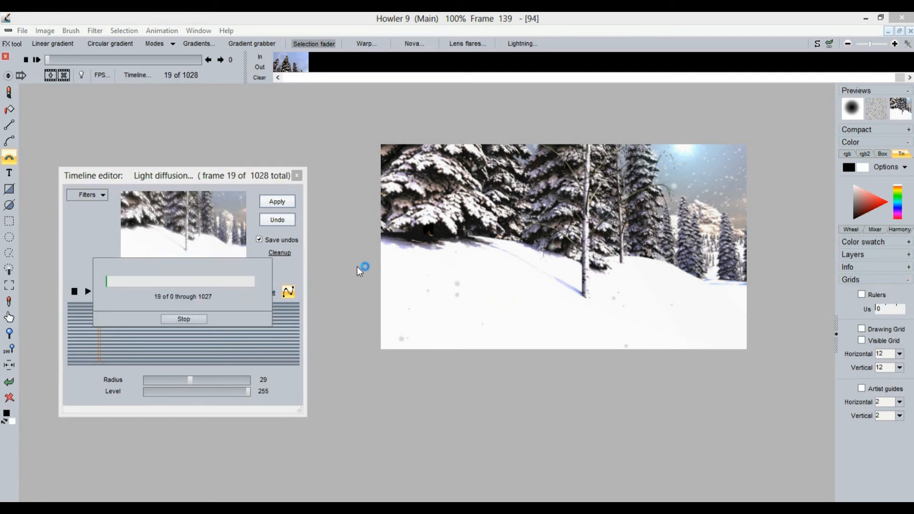
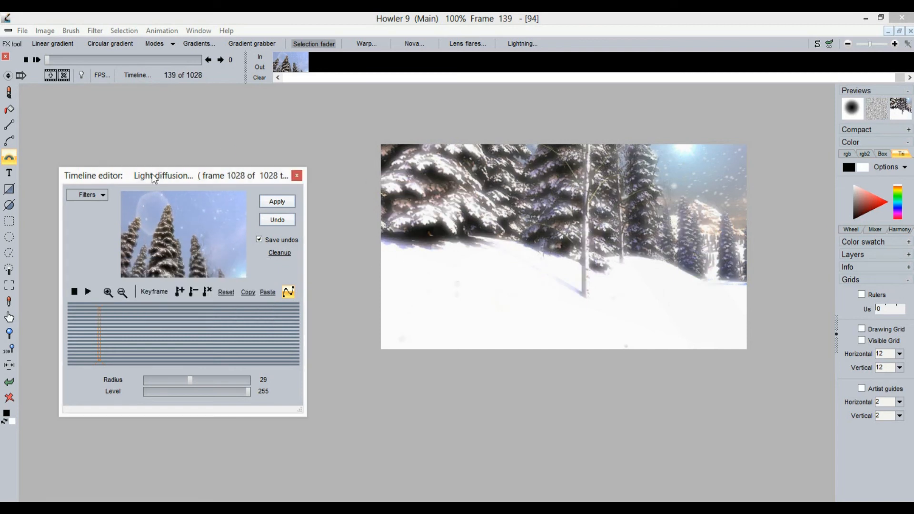
Apply the Day for night filter to the whole animation without saving undos, and briefly play it back
{"action": "left_click", "coordinate": [92, 195]}
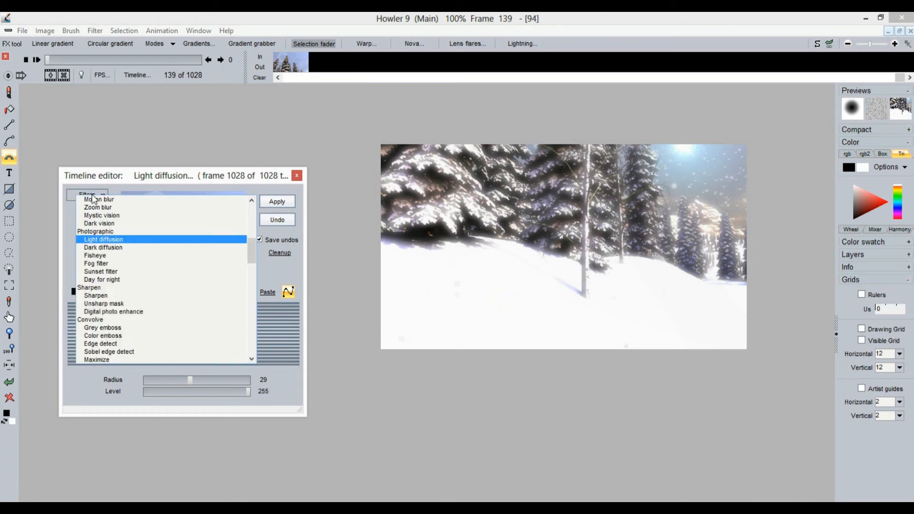
{"action": "left_click", "coordinate": [116, 280]}
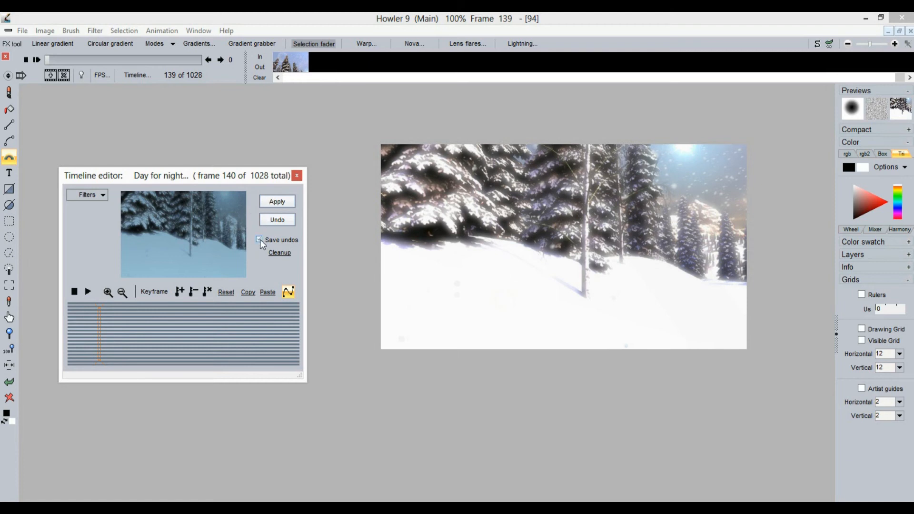
{"action": "left_click", "coordinate": [277, 202]}
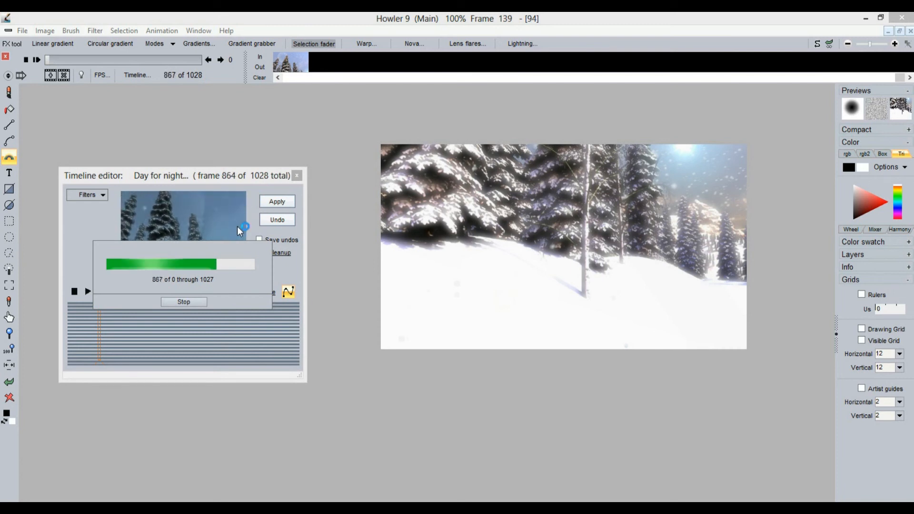
{"action": "left_click", "coordinate": [92, 290]}
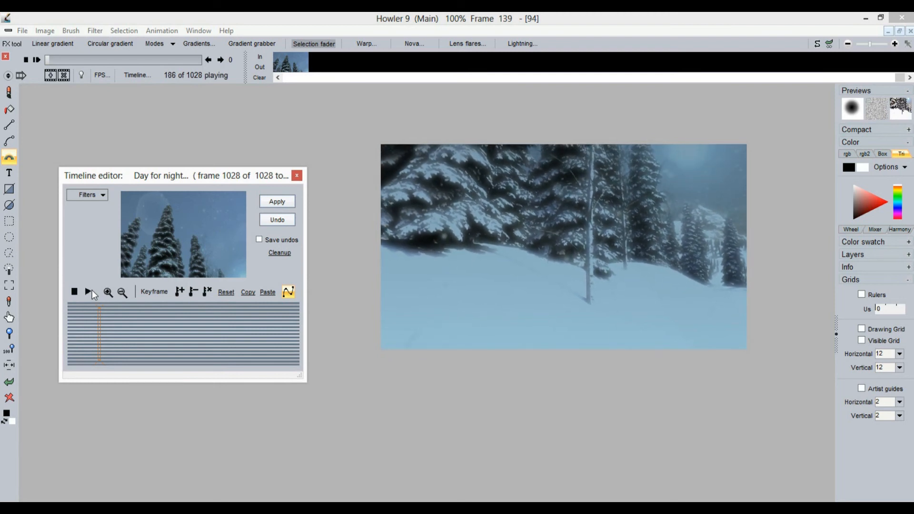
{"action": "left_click", "coordinate": [75, 292]}
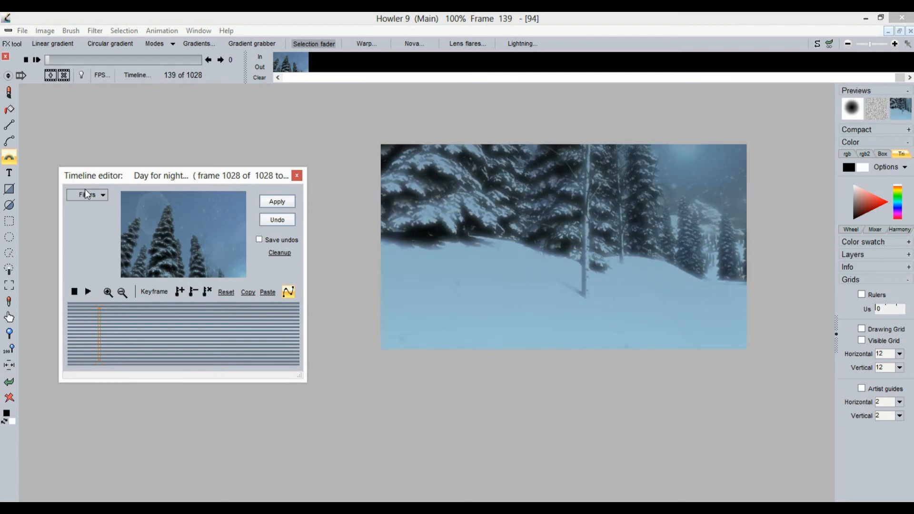
Apply the Fog filter to the whole animation after previewing the Sunset filter, and close the timeline editor
{"action": "left_click", "coordinate": [87, 197]}
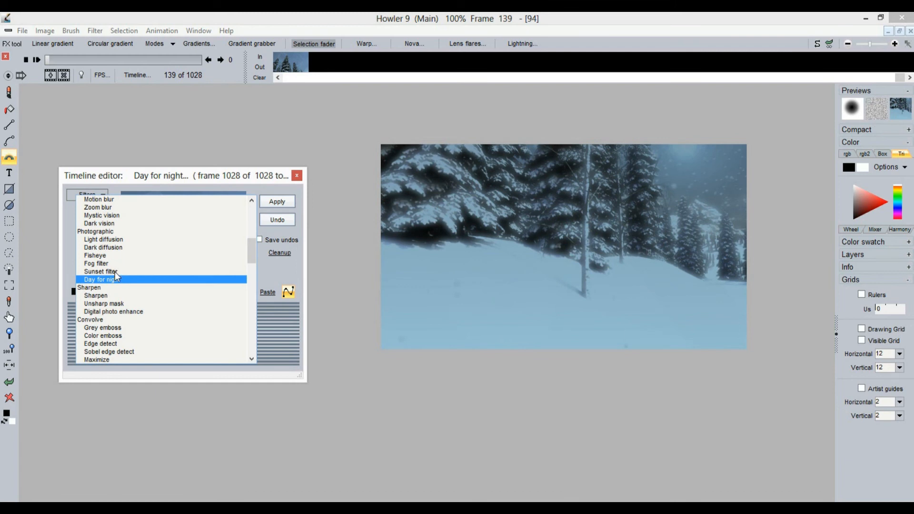
{"action": "left_click", "coordinate": [115, 272]}
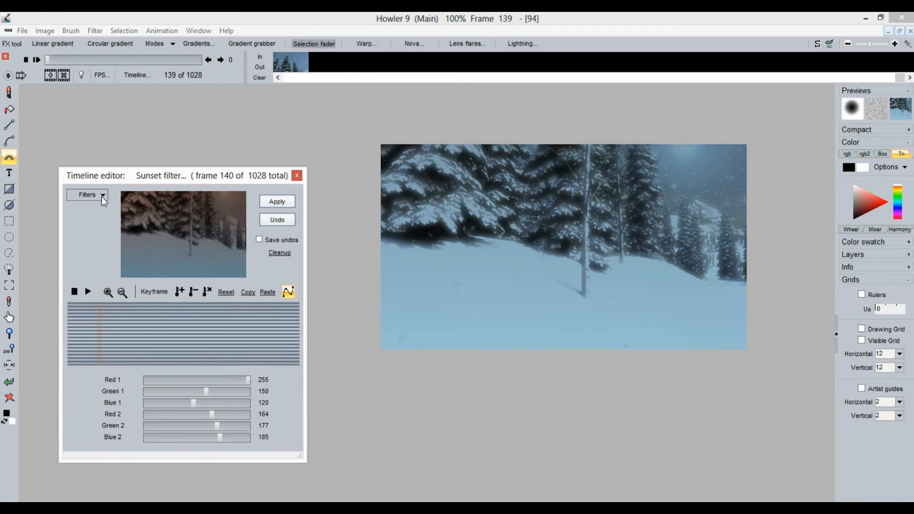
{"action": "left_click", "coordinate": [76, 196]}
{"action": "left_click", "coordinate": [101, 266]}
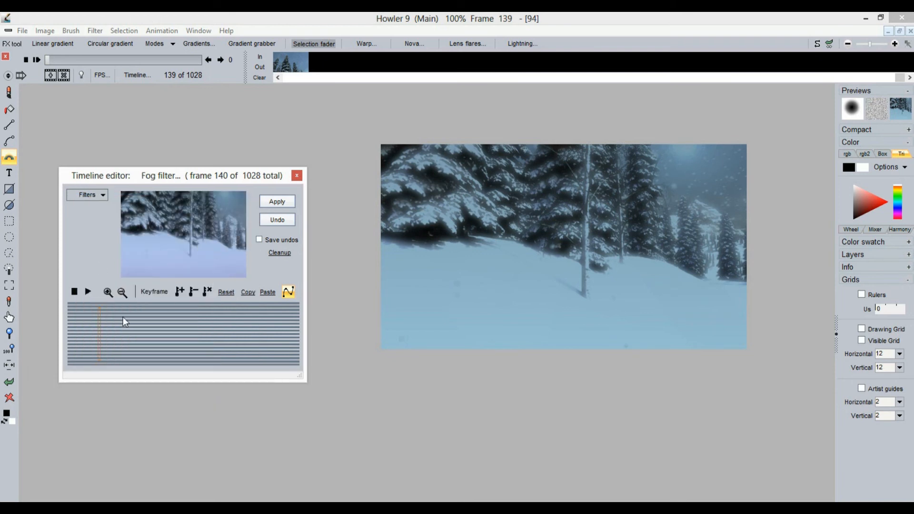
{"action": "left_click", "coordinate": [281, 200]}
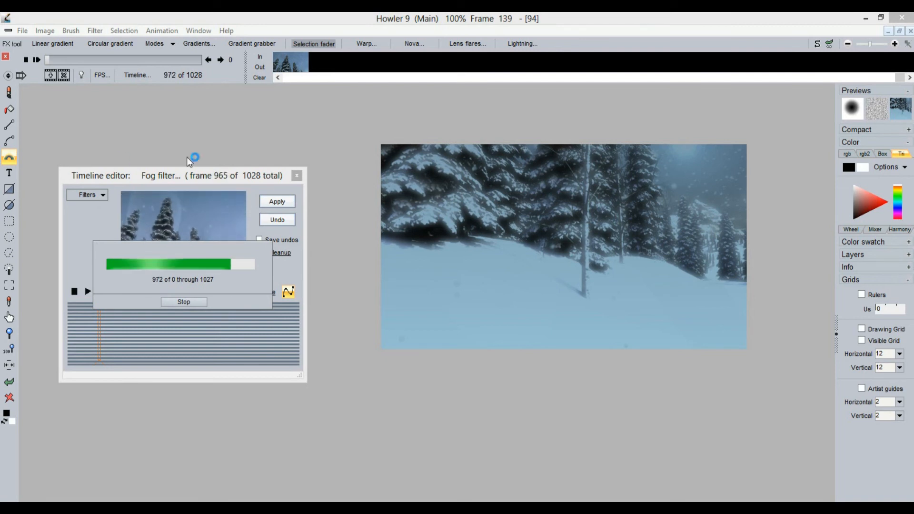
{"action": "left_click", "coordinate": [296, 174]}
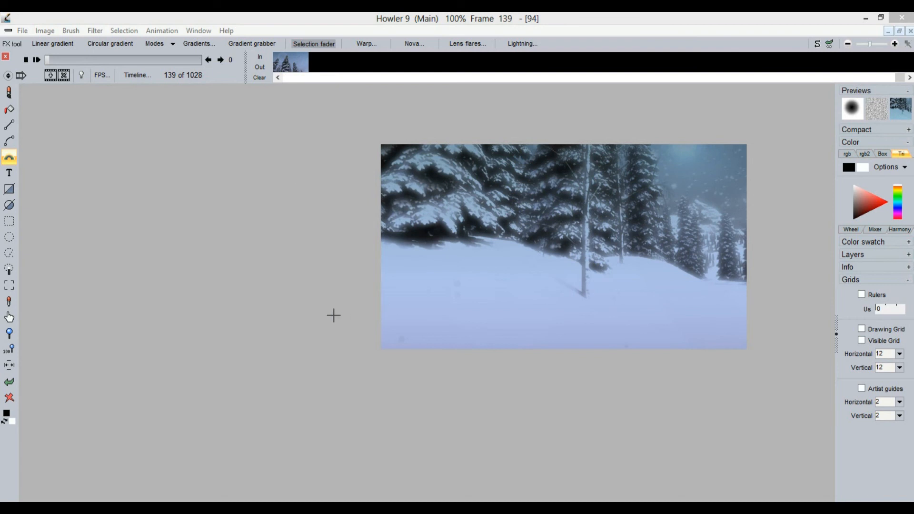
Rewind the filtered animation to frame 0 and play it
{"action": "left_click_drag", "start_coordinate": [271, 292], "coordinate": [147, 321]}
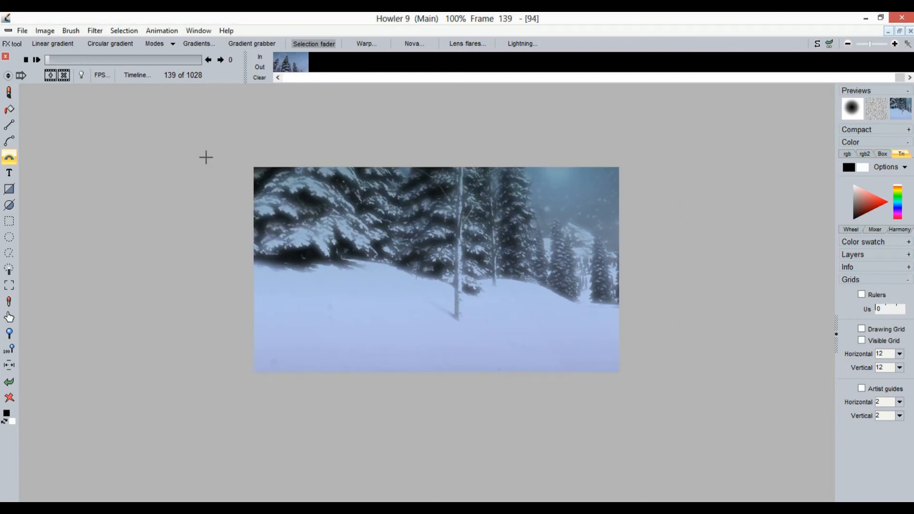
{"action": "left_click", "coordinate": [26, 60]}
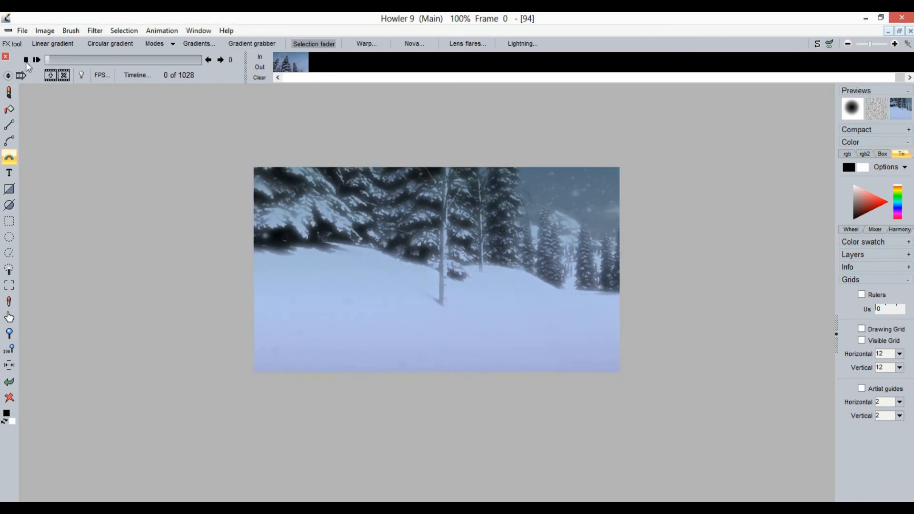
{"action": "left_click", "coordinate": [36, 59]}
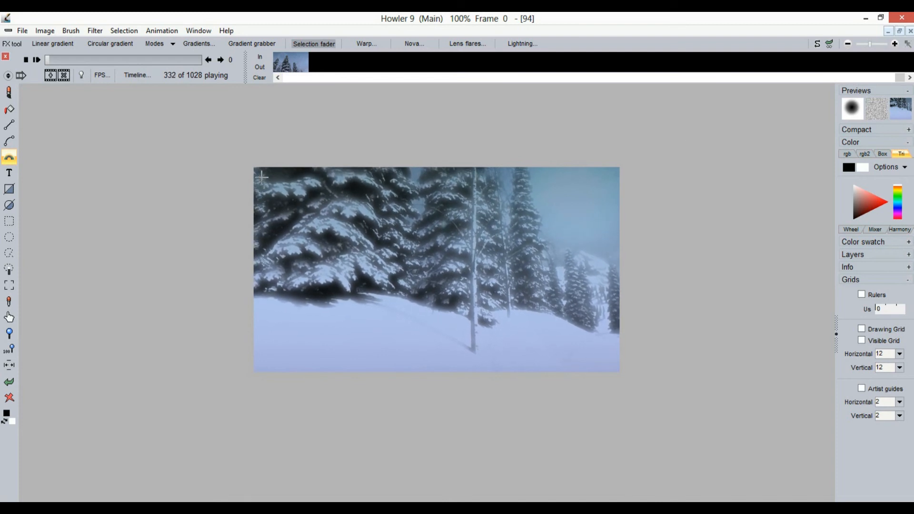
At frame 626, crop the animation to a rectangular selection set slightly inside the image's borders
{"action": "left_click", "coordinate": [9, 221]}
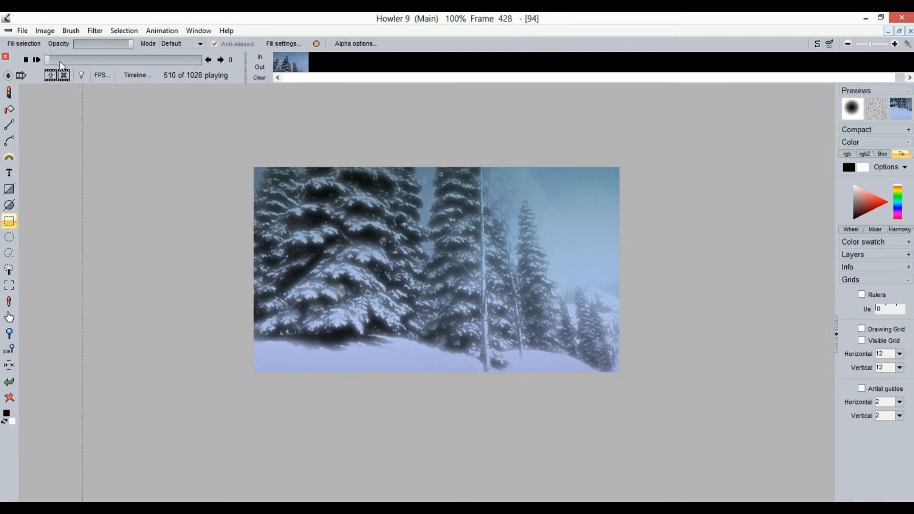
{"action": "left_click", "coordinate": [26, 60]}
{"action": "left_click_drag", "start_coordinate": [47, 59], "coordinate": [142, 61]}
{"action": "scroll", "coordinate": [264, 200], "scroll_direction": "up", "scroll_amount": 4}
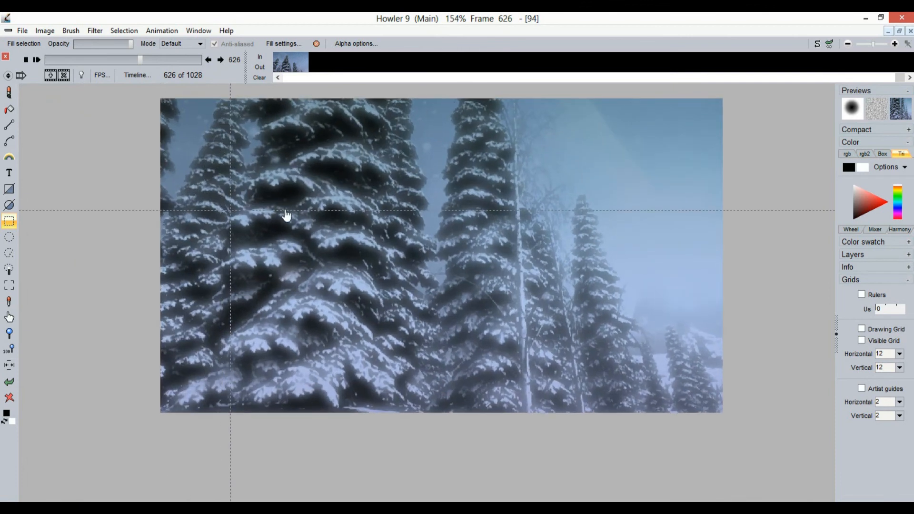
{"action": "left_click_drag", "start_coordinate": [264, 200], "coordinate": [242, 210]}
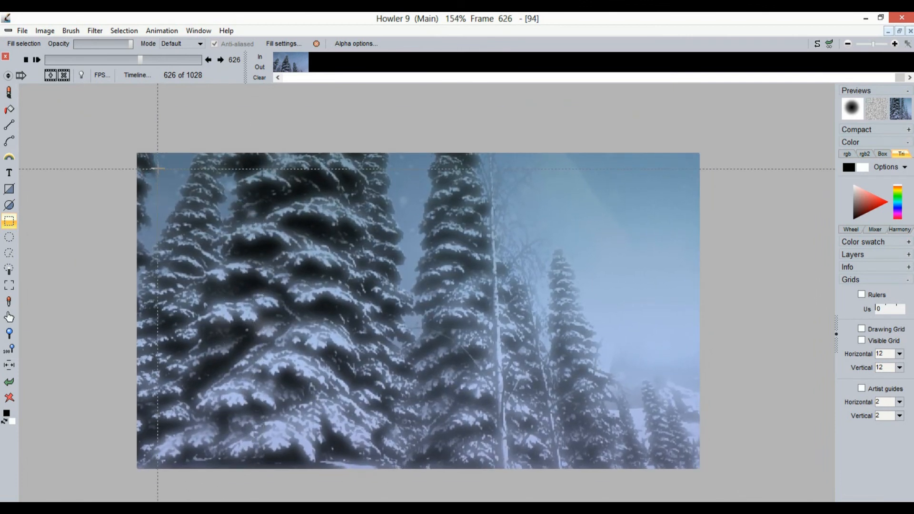
{"action": "left_click_drag", "start_coordinate": [158, 168], "coordinate": [679, 447]}
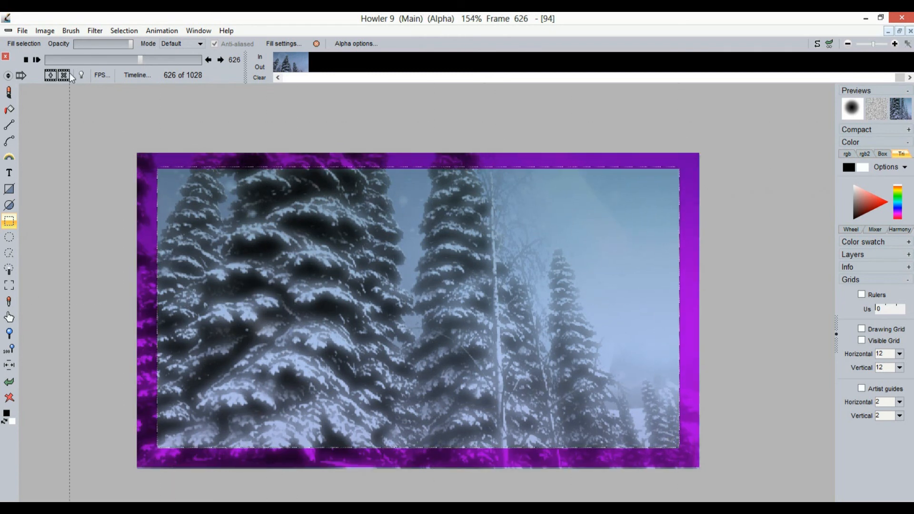
{"action": "left_click", "coordinate": [47, 31]}
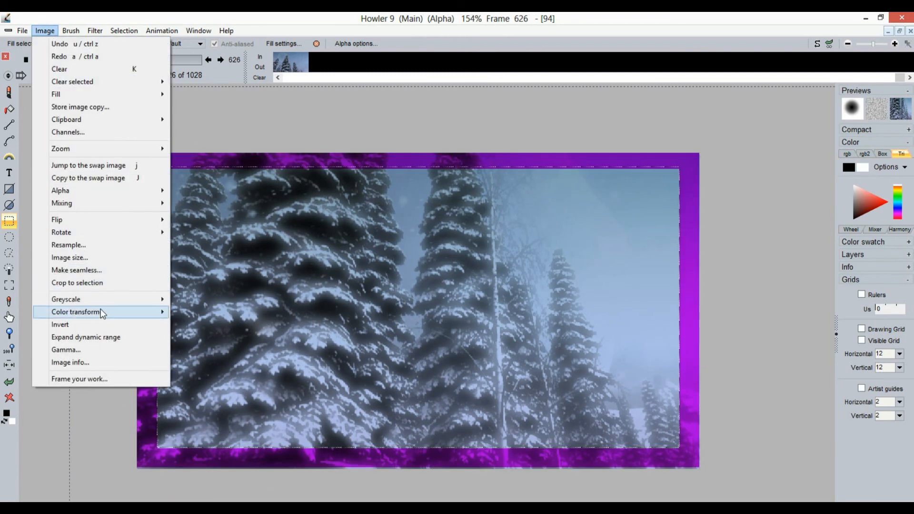
{"action": "left_click", "coordinate": [102, 285]}
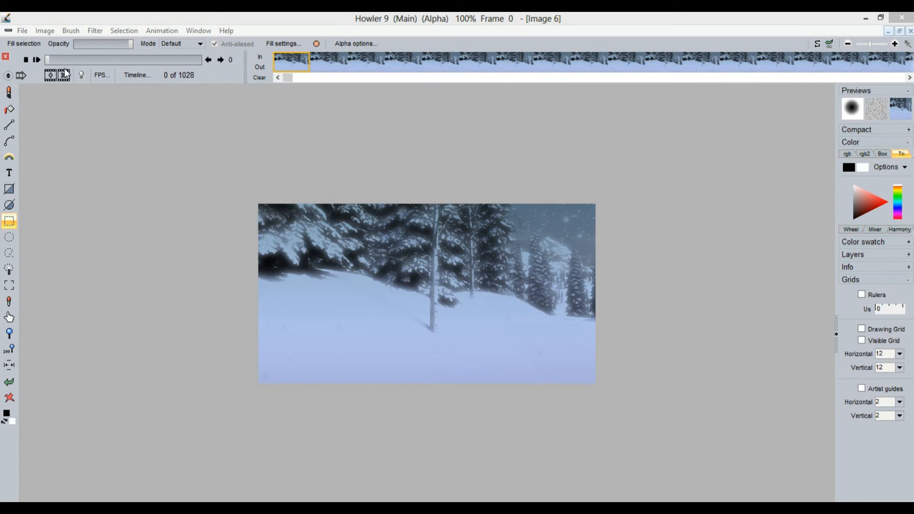
Open the resampling settings for the cropped animation
{"action": "left_click", "coordinate": [43, 31]}
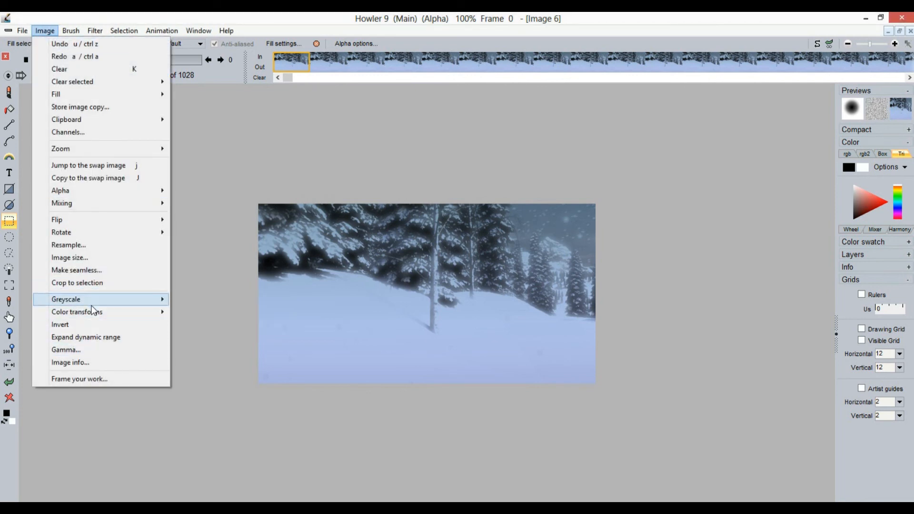
{"action": "left_click", "coordinate": [96, 245]}
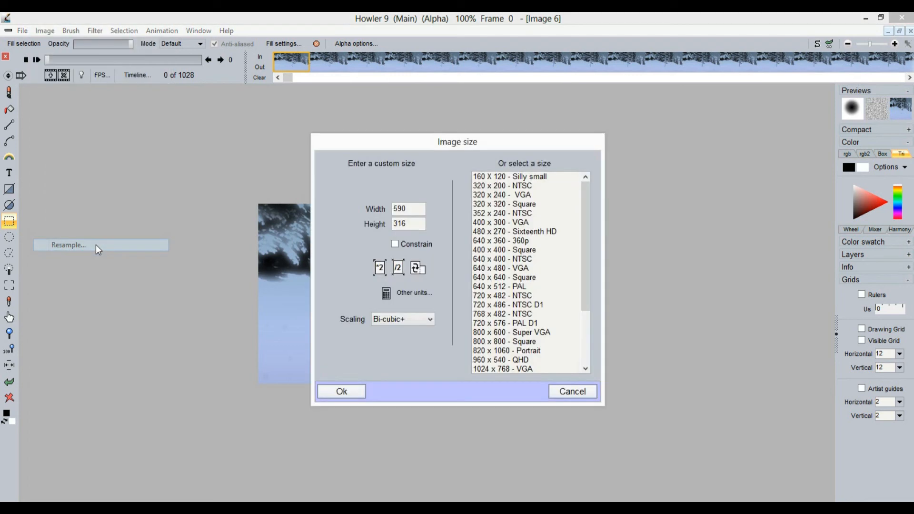
Try a custom width of 640 with constrained proportions, and enter a separate height without the constraint
{"action": "left_click", "coordinate": [394, 244]}
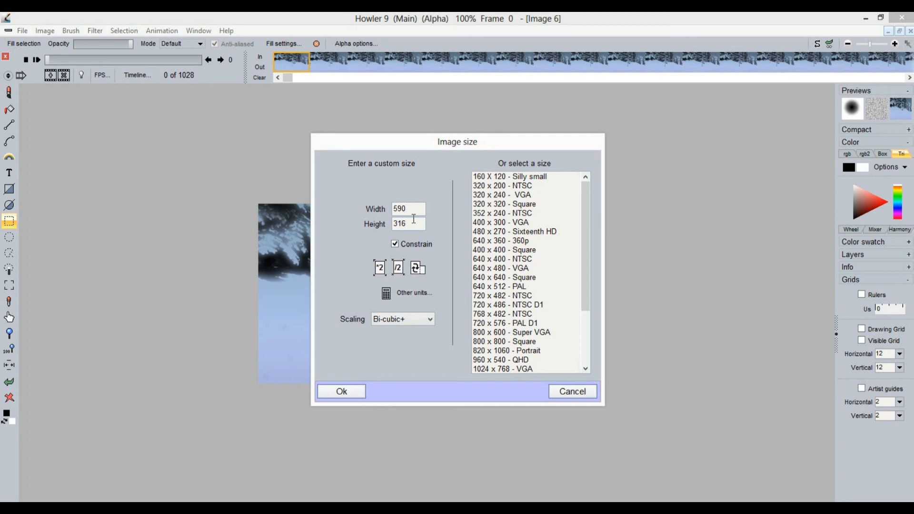
{"action": "left_click_drag", "start_coordinate": [413, 208], "coordinate": [354, 208]}
{"action": "type", "text": "640"}
{"action": "left_click", "coordinate": [395, 244]}
{"action": "left_click_drag", "start_coordinate": [415, 224], "coordinate": [351, 224]}
{"action": "type", "text": "36"}
Try a custom size of 320 by 240 and begin entering another width and height
{"action": "left_click", "coordinate": [395, 244]}
{"action": "left_click_drag", "start_coordinate": [415, 211], "coordinate": [340, 212]}
{"action": "type", "text": "320"}
{"action": "left_click_drag", "start_coordinate": [418, 224], "coordinate": [364, 226]}
{"action": "type", "text": "240"}
{"action": "left_click_drag", "start_coordinate": [411, 223], "coordinate": [367, 225]}
{"action": "left_click_drag", "start_coordinate": [414, 208], "coordinate": [334, 201]}
{"action": "type", "text": "64"}
{"action": "left_click_drag", "start_coordinate": [378, 223], "coordinate": [308, 218]}
{"action": "type", "text": "3"}
Resample the animation to 320 by 180 with unconstrained proportions and Bi-linear scaling
{"action": "left_click_drag", "start_coordinate": [413, 208], "coordinate": [343, 211]}
{"action": "type", "text": "320"}
{"action": "left_click_drag", "start_coordinate": [404, 223], "coordinate": [358, 224]}
{"action": "type", "text": "180"}
{"action": "left_click", "coordinate": [429, 319]}
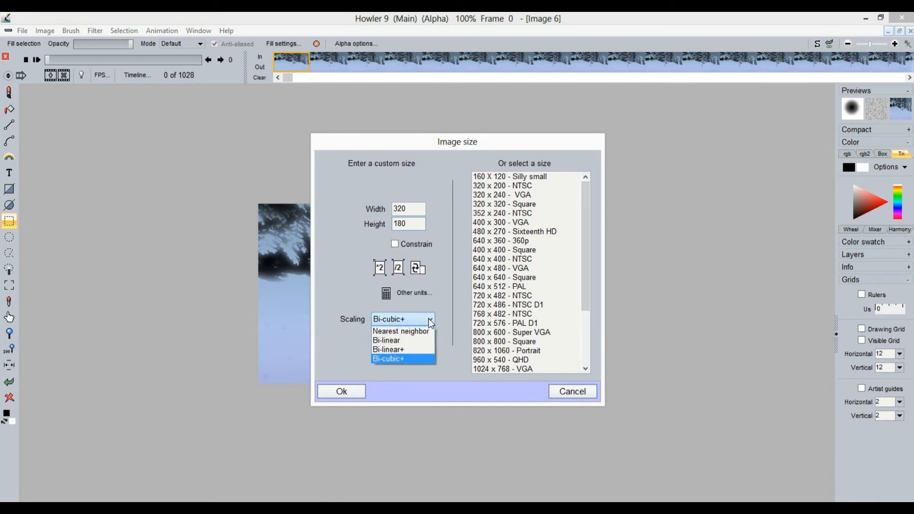
{"action": "left_click", "coordinate": [391, 341]}
{"action": "left_click", "coordinate": [353, 395]}
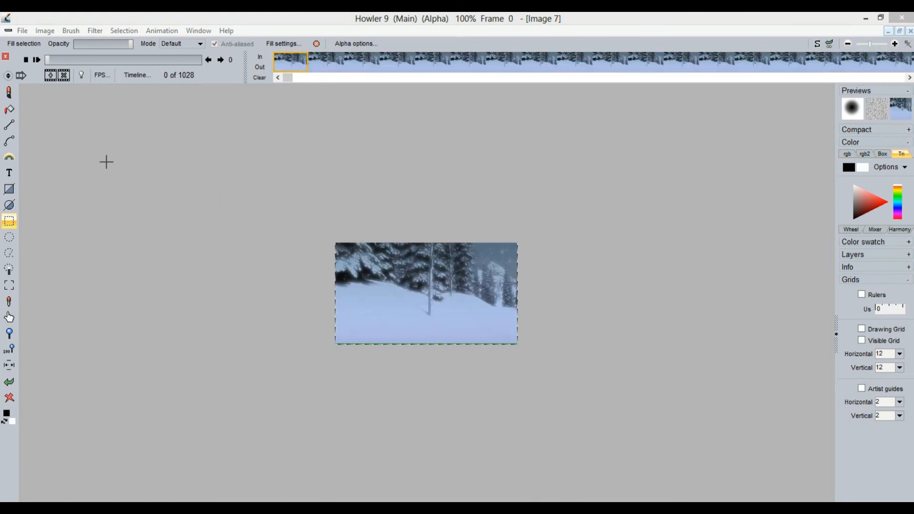
Clear the existing selection and select the thin green strip along the image's bottom edge
{"action": "left_click", "coordinate": [254, 18]}
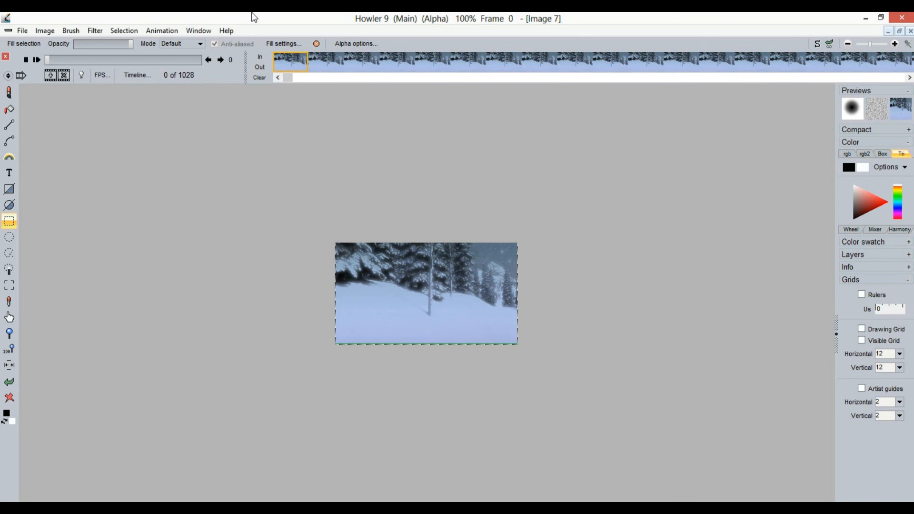
{"action": "left_click", "coordinate": [261, 224]}
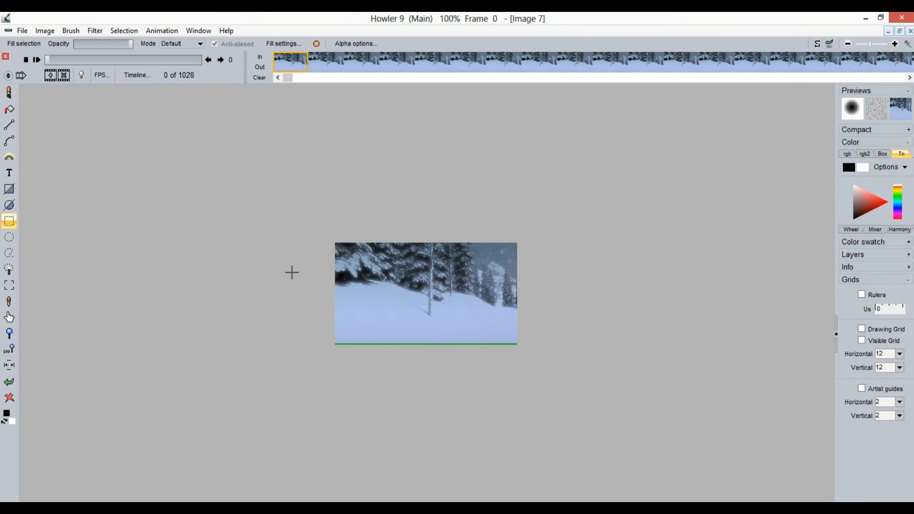
{"action": "scroll", "coordinate": [400, 273], "scroll_direction": "up", "scroll_amount": 6}
{"action": "scroll", "coordinate": [395, 275], "scroll_direction": "down", "scroll_amount": 2}
{"action": "scroll", "coordinate": [396, 272], "scroll_direction": "up", "scroll_amount": 1}
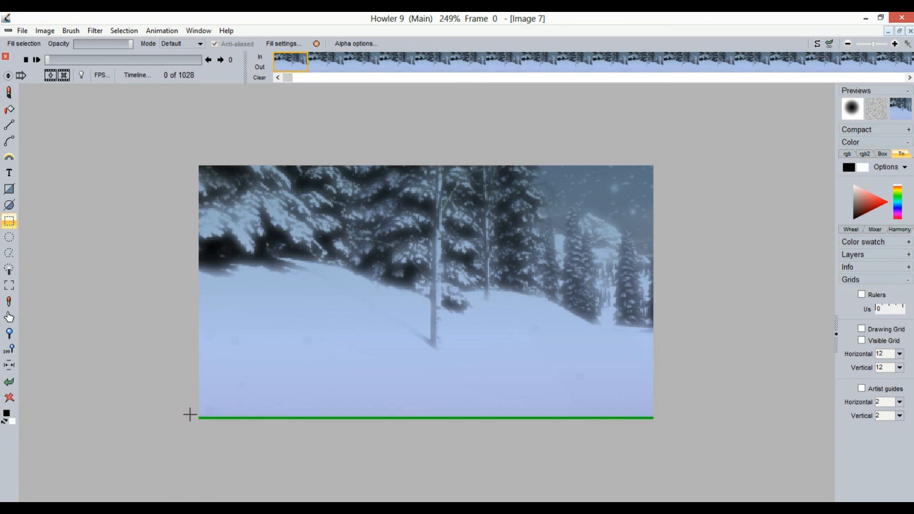
{"action": "left_click_drag", "start_coordinate": [850, 457], "coordinate": [748, 463]}
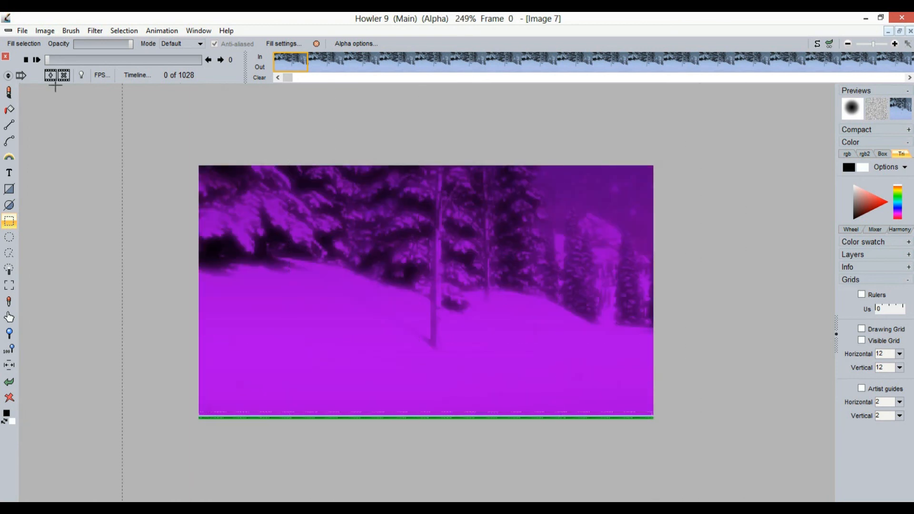
Invert the selection and crop the animation to it to remove the green strip
{"action": "left_click", "coordinate": [128, 31]}
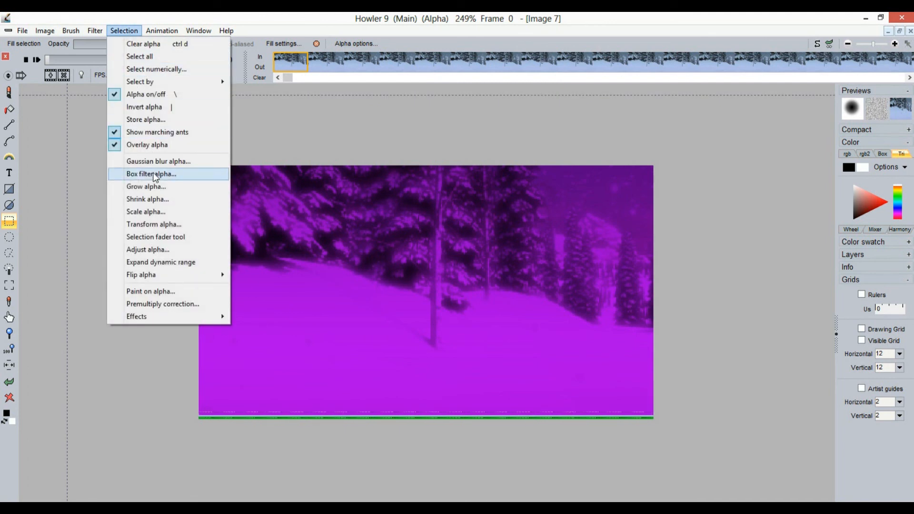
{"action": "left_click", "coordinate": [151, 107]}
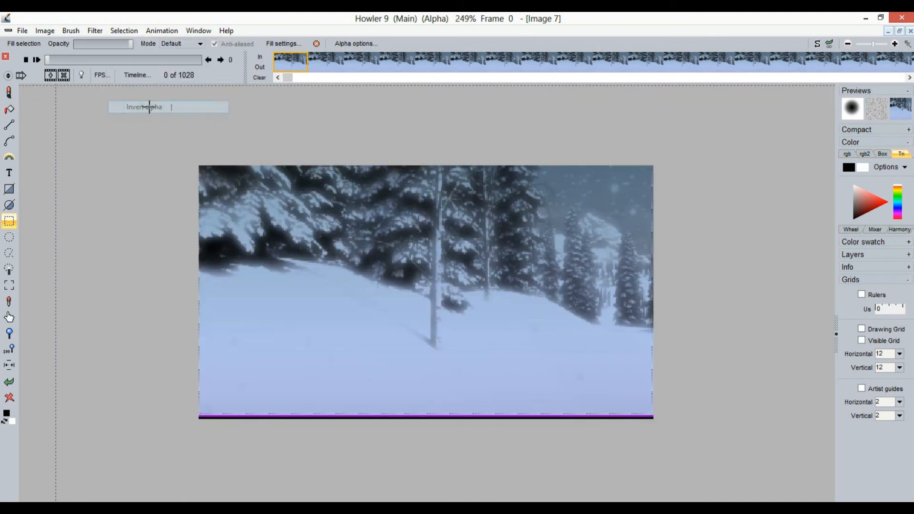
{"action": "left_click", "coordinate": [43, 30]}
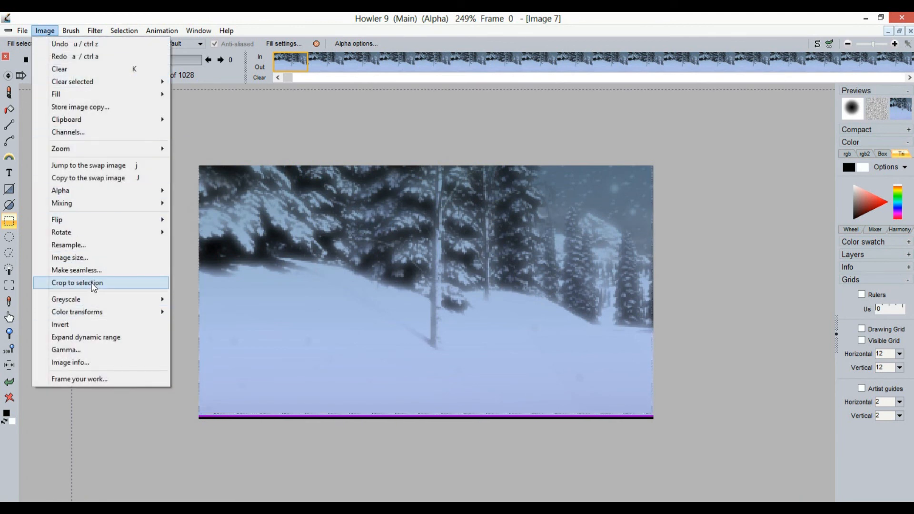
{"action": "left_click", "coordinate": [85, 283]}
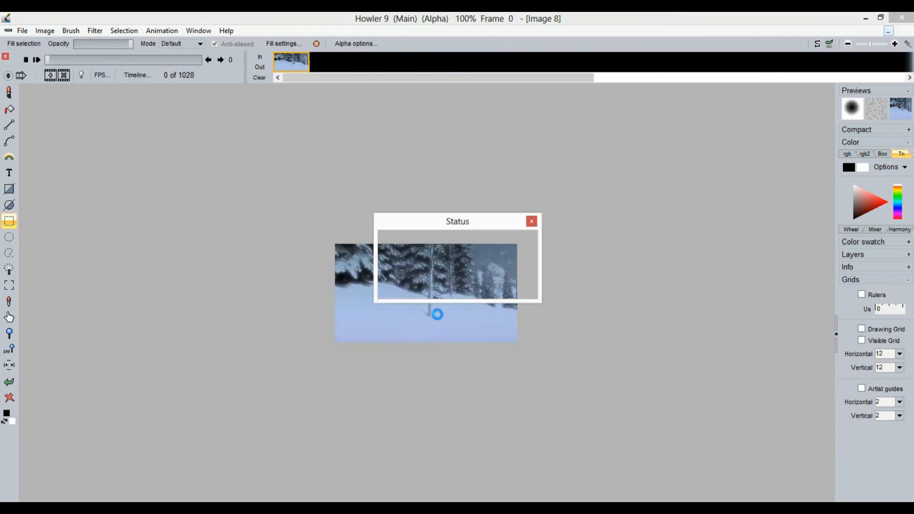
Play the newly cropped animation at an enlarged view
{"action": "scroll", "coordinate": [400, 290], "scroll_direction": "up", "scroll_amount": 5}
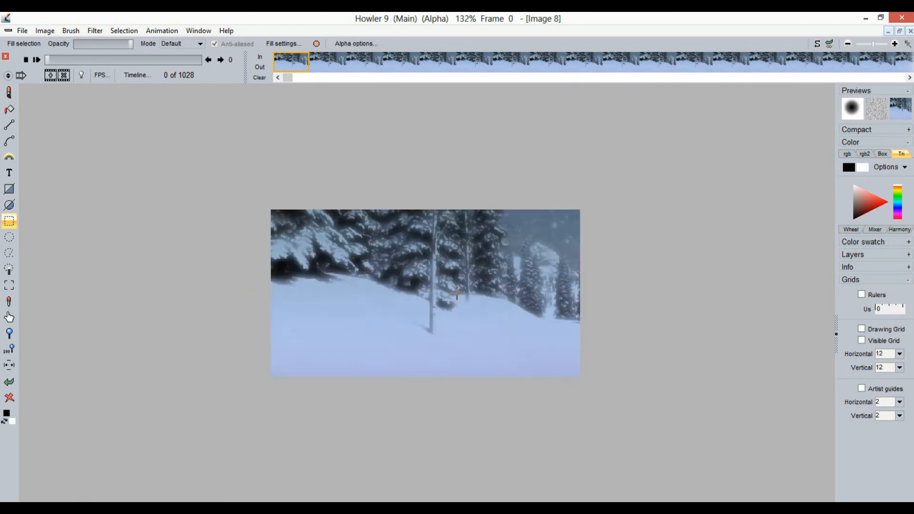
{"action": "left_click", "coordinate": [39, 59]}
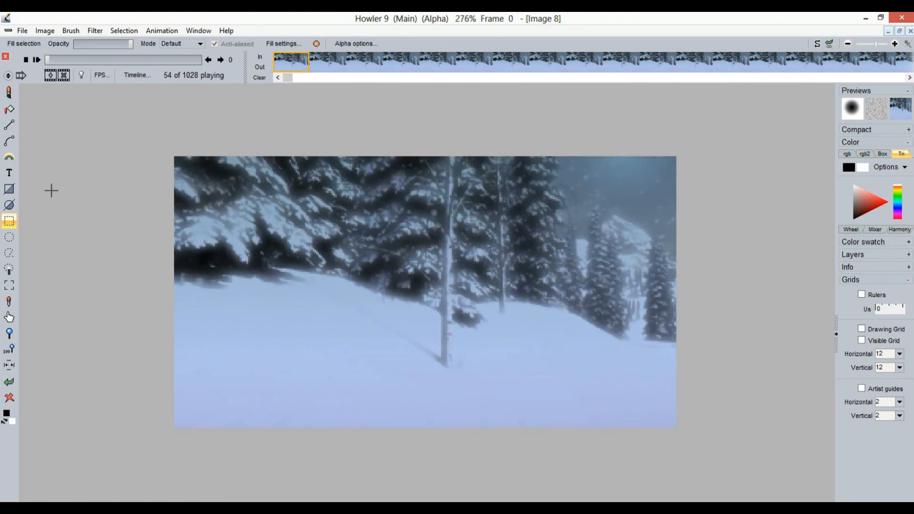